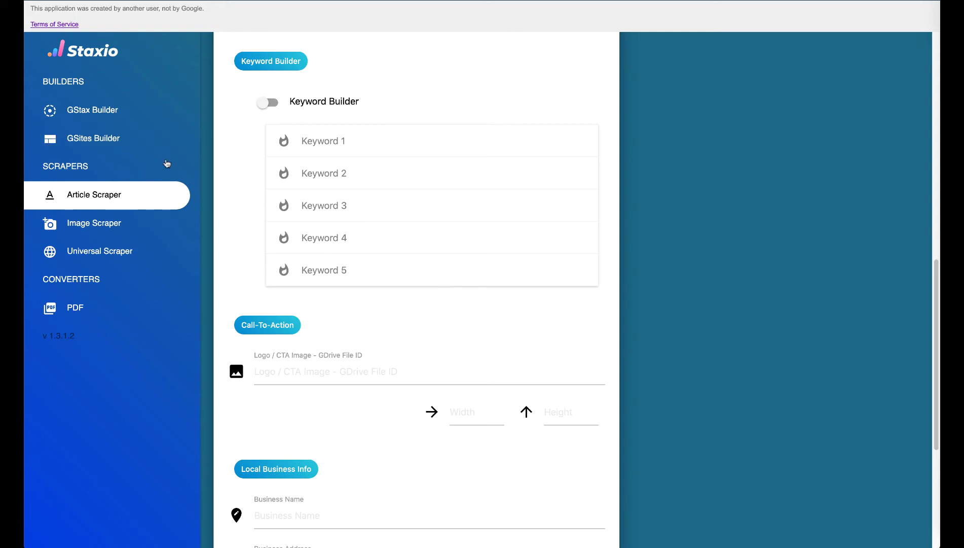
Step: Switch on the Keyword Builder, check Keyword rows 1–3, and leave Keyword 1 expanded
left_click(267, 104)
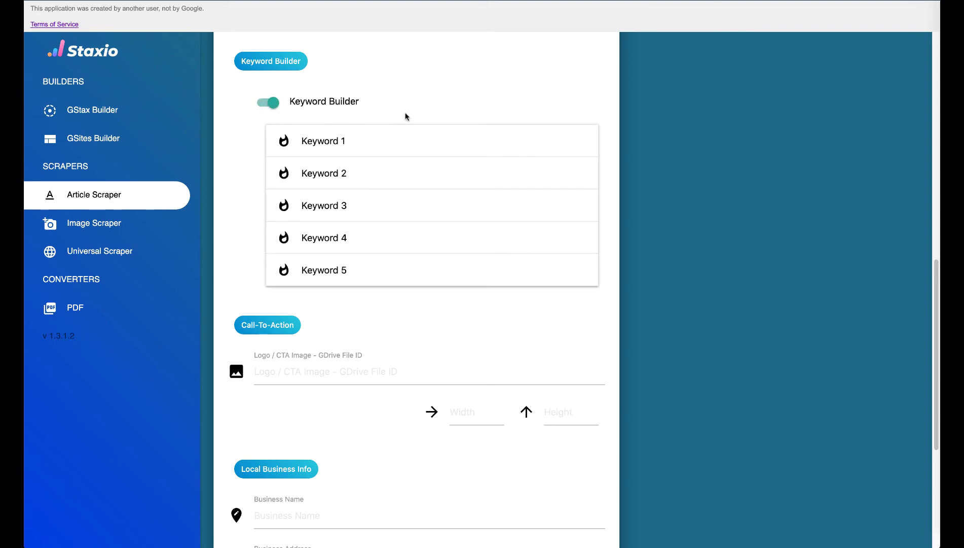
left_click(398, 143)
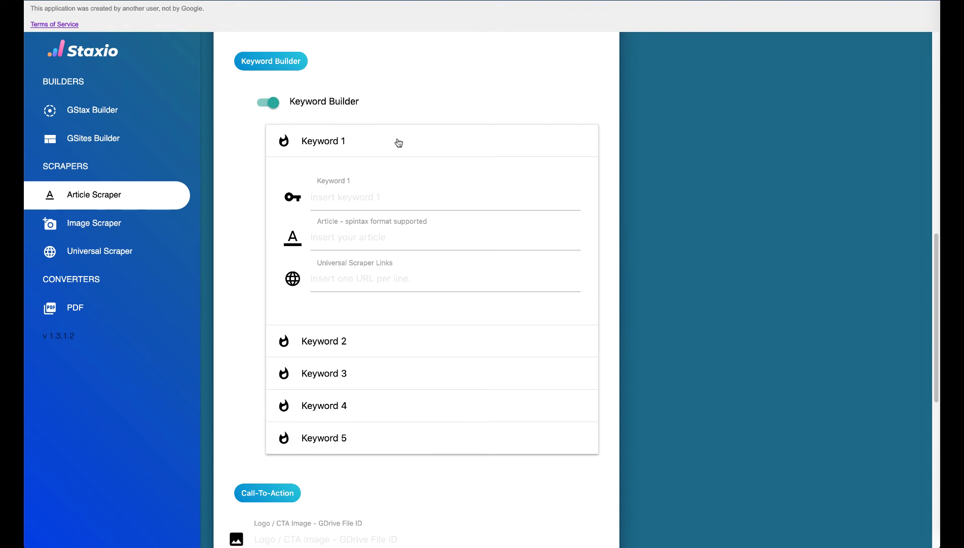
left_click(399, 143)
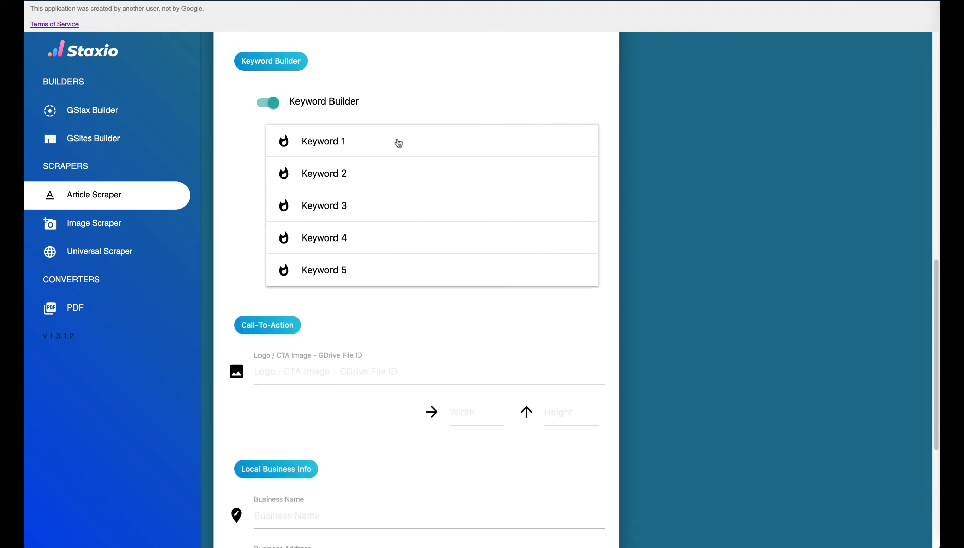
left_click(411, 176)
left_click(413, 176)
left_click(424, 208)
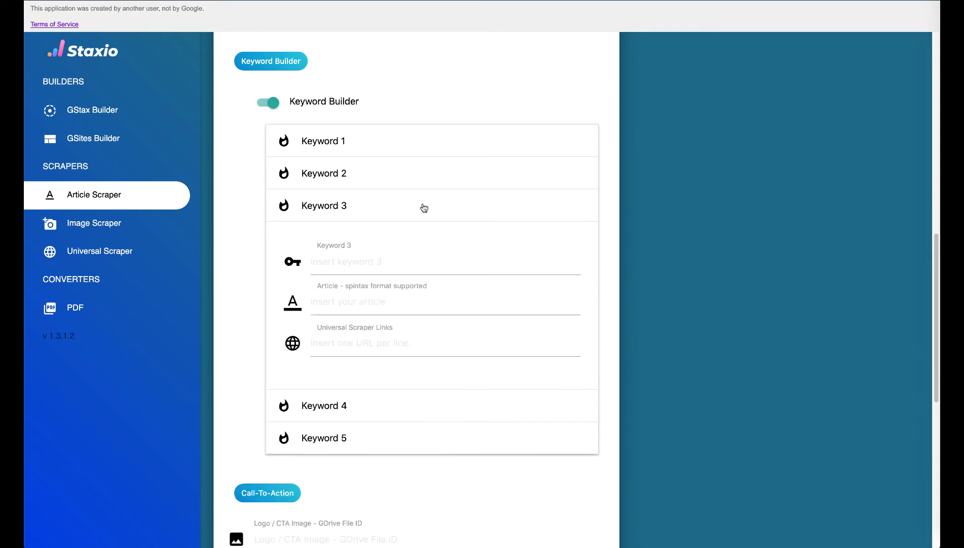
left_click(425, 208)
left_click(446, 147)
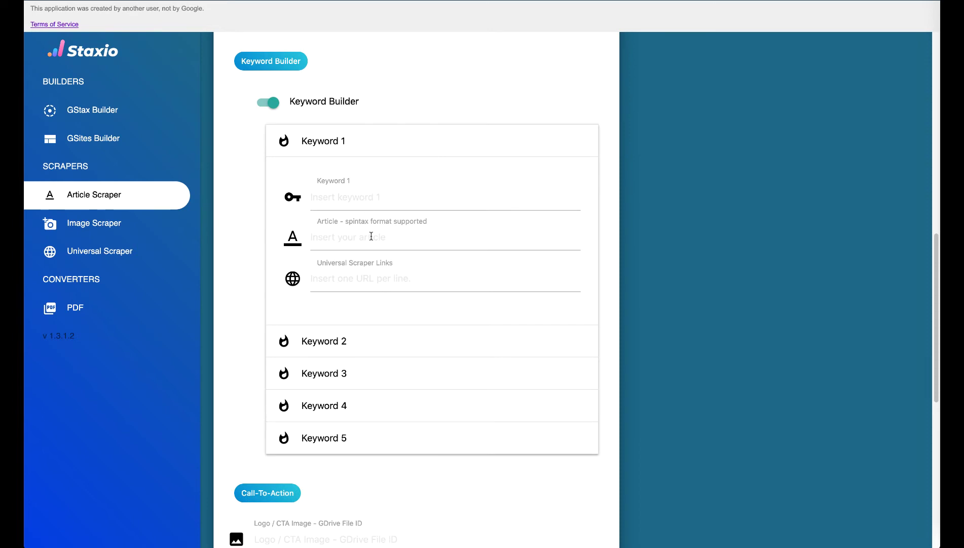
Step: Set Keyword 1 to 'window' with the spintax article {paragraph1|paragraph2}
left_click(362, 282)
left_click(347, 198)
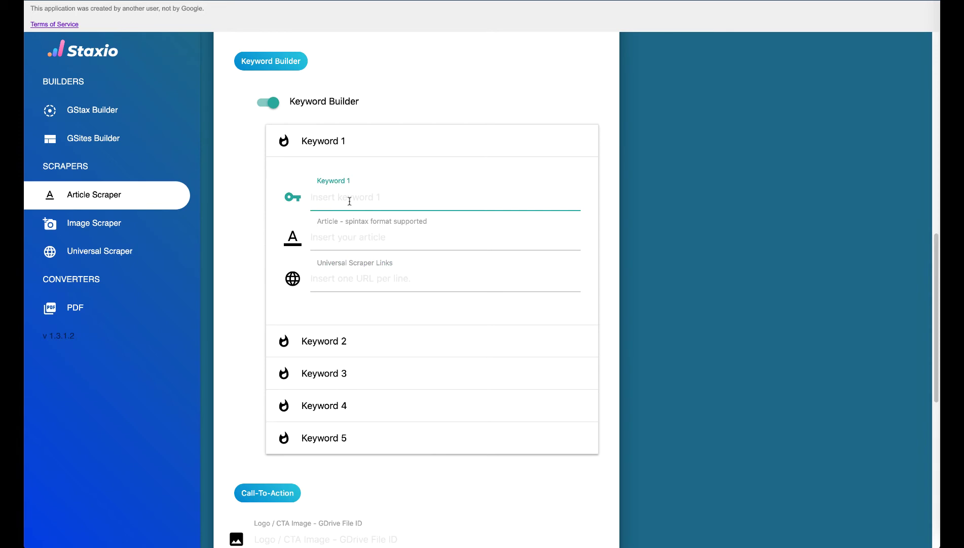
type("w")
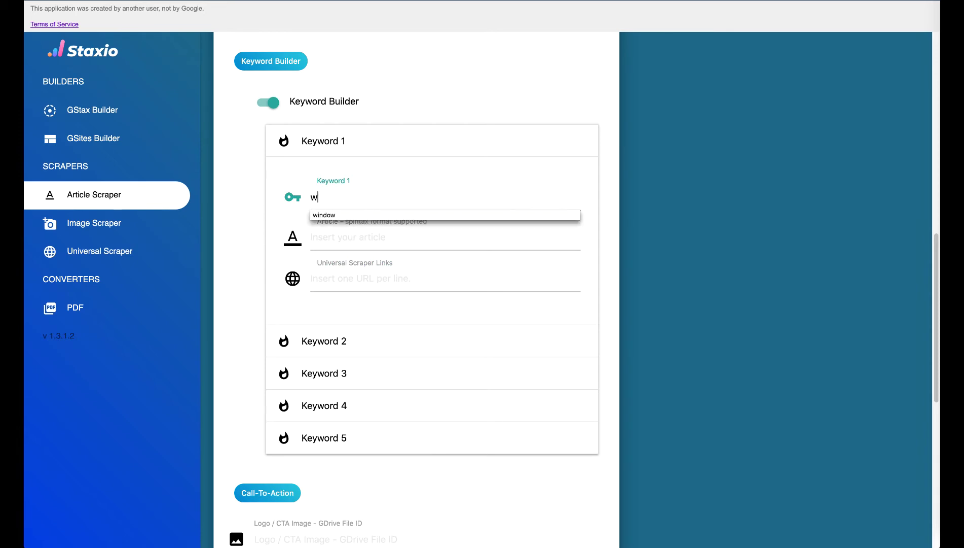
type("indow")
key("Tab")
type("{paragraph1|paragraph2}")
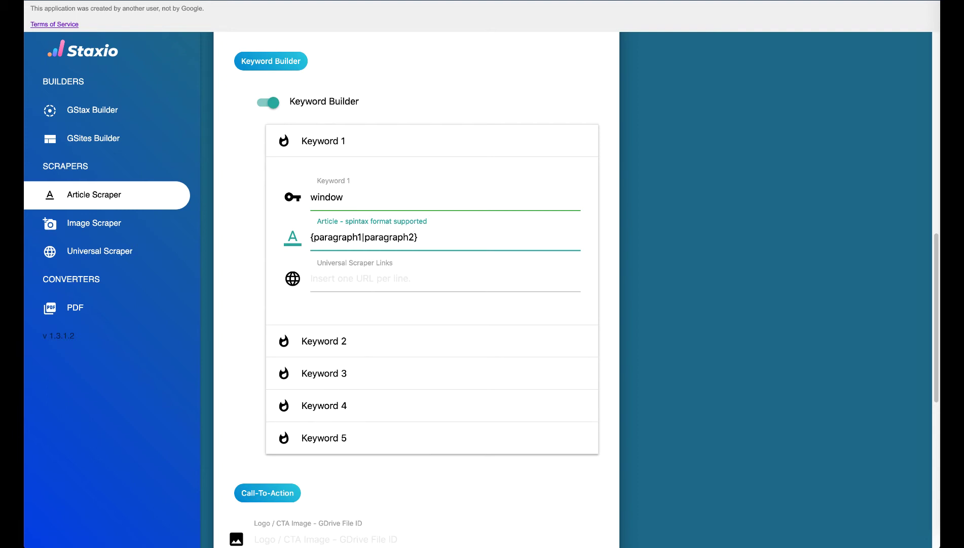
Step: Add two news article URLs, one per line, as Keyword 1's scraper links
left_click(355, 278)
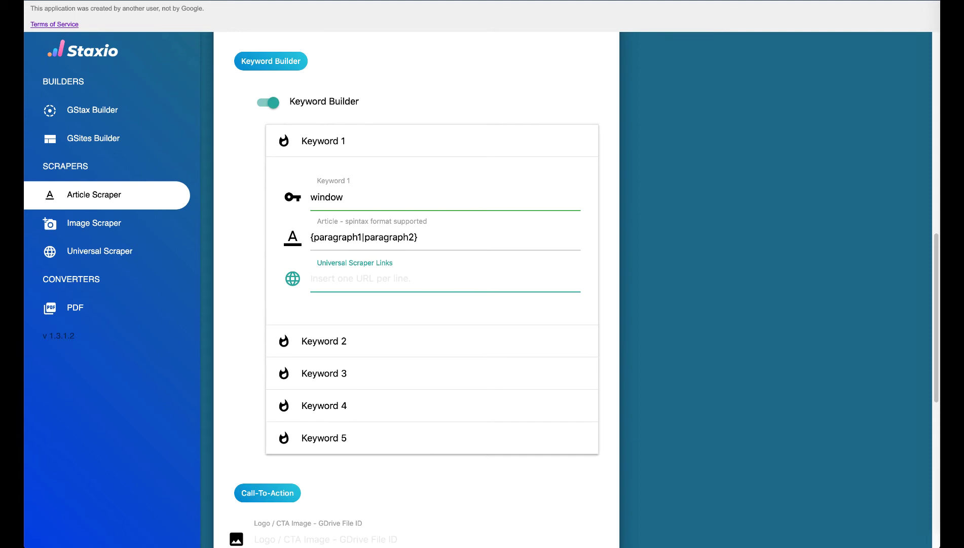
type("https://www.dn.pt/edicao-do-dia/26-jun-2020/aperto-de-regras-na-grande-lisboa-saiba-o-que-decidiu-o-governo-12352781.html")
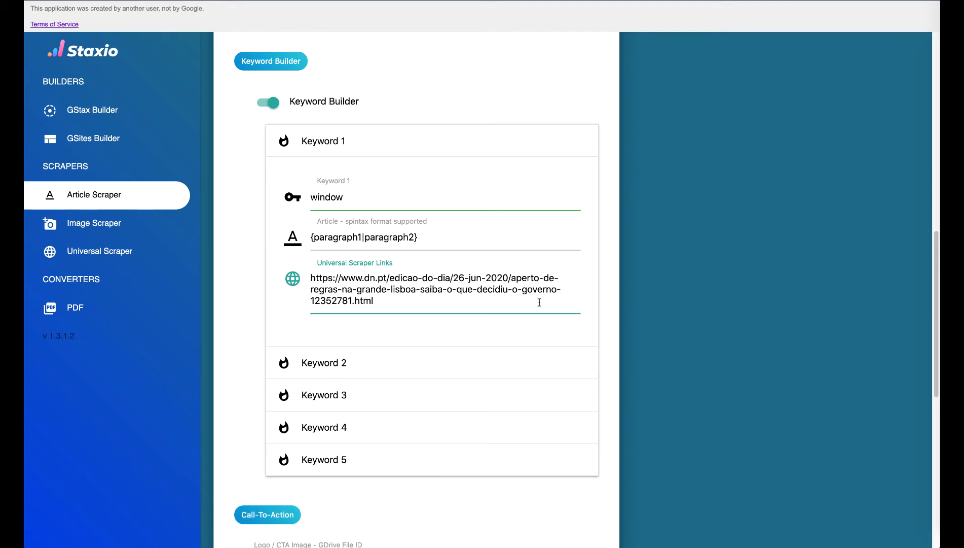
key("Return")
type("https://lifestyle.sapo.pt/casa-e-lazer/noticias-casa-e-lazer/artigos/passou-tres-anos-a-converter-um-autocarro-num-confortavel-apartamento-que-agora-pos-a-venda")
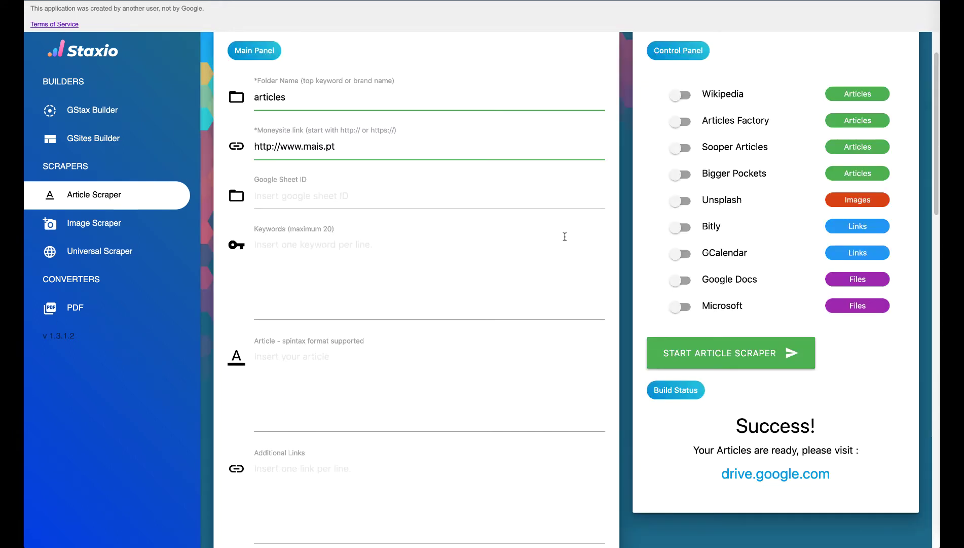
Step: Enable saving the scraped articles as Google Docs
left_click(335, 361)
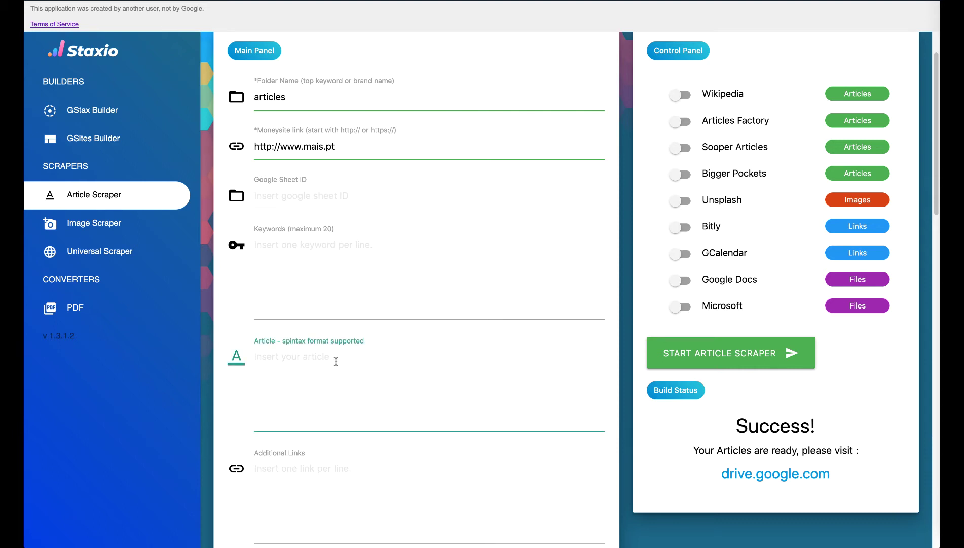
scroll(348, 257, "down", 4)
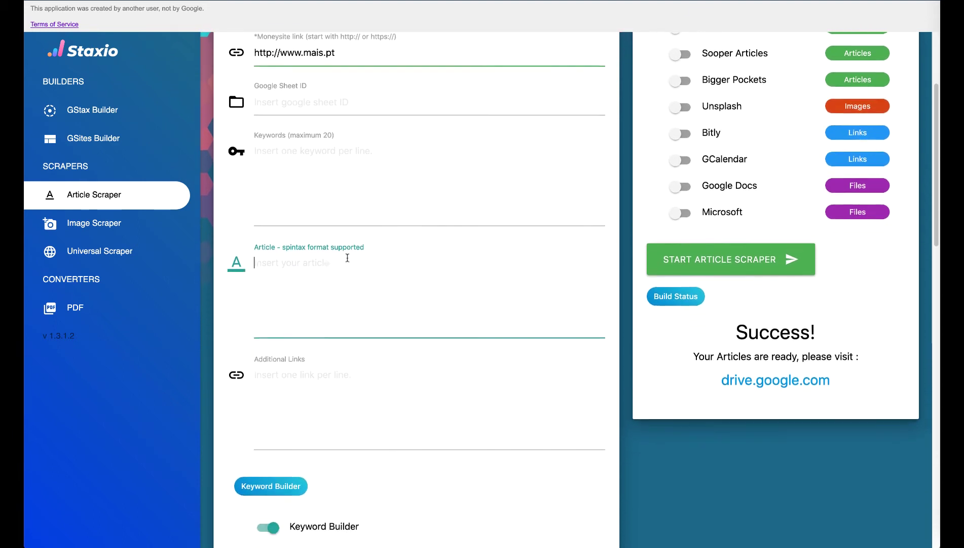
scroll(348, 257, "down", 6)
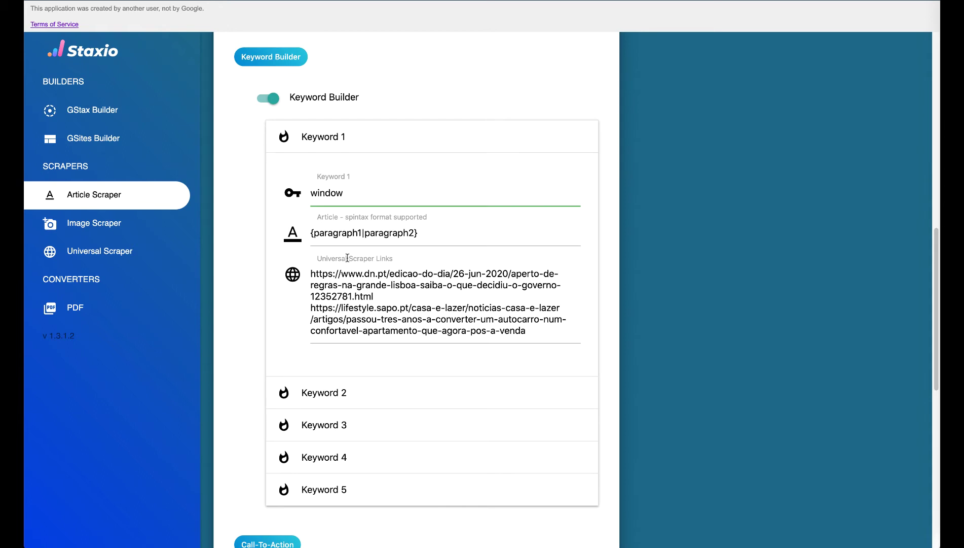
scroll(346, 257, "up", 10)
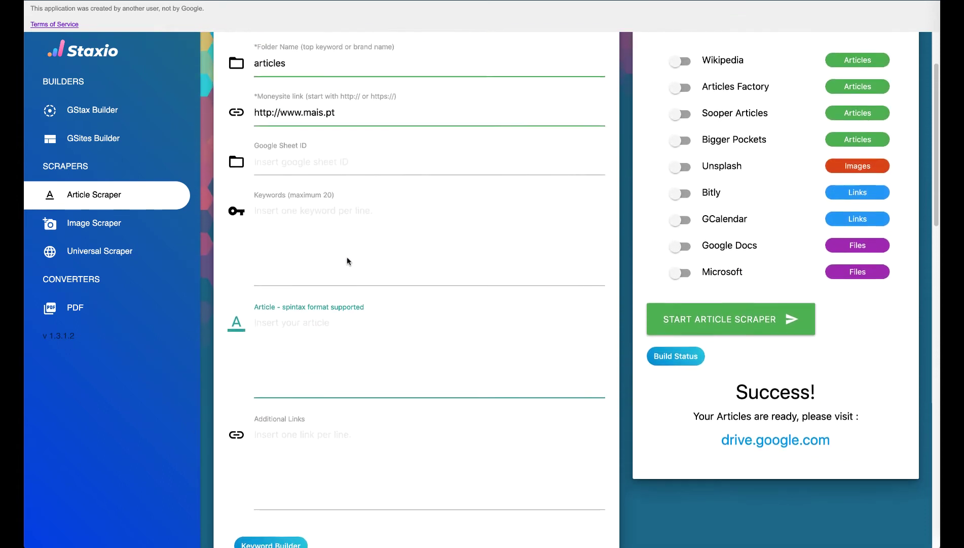
scroll(347, 257, "up", 2)
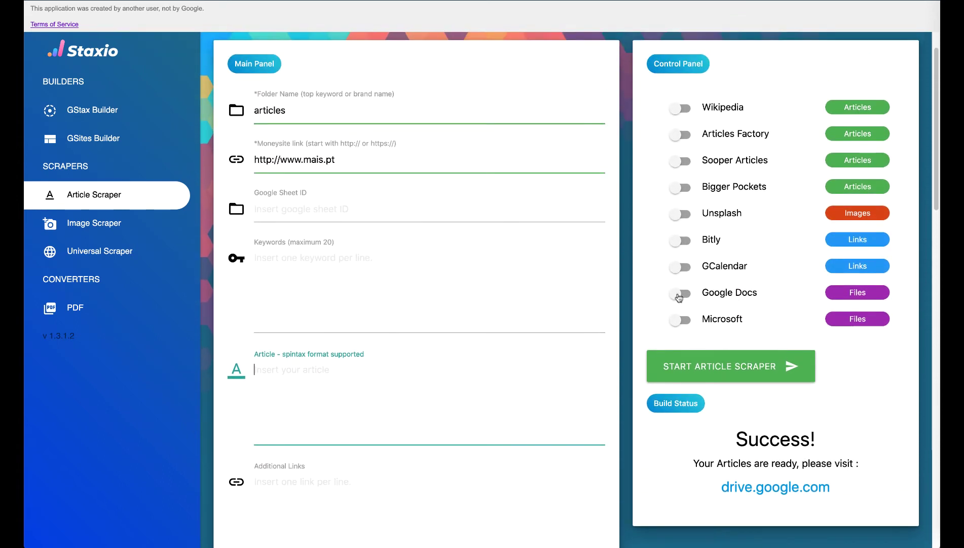
left_click(678, 297)
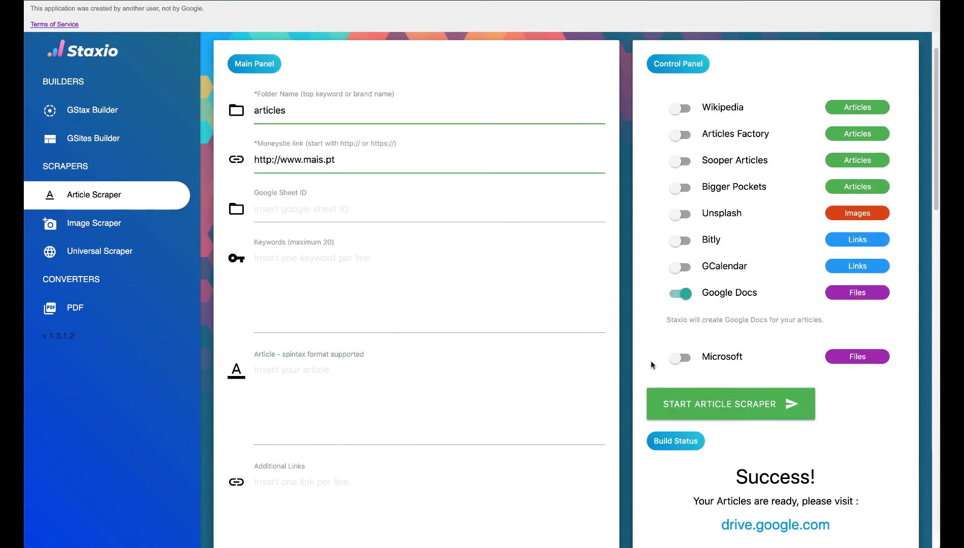
Step: Run the article scraper to Success and follow the drive.google.com link
left_click(678, 404)
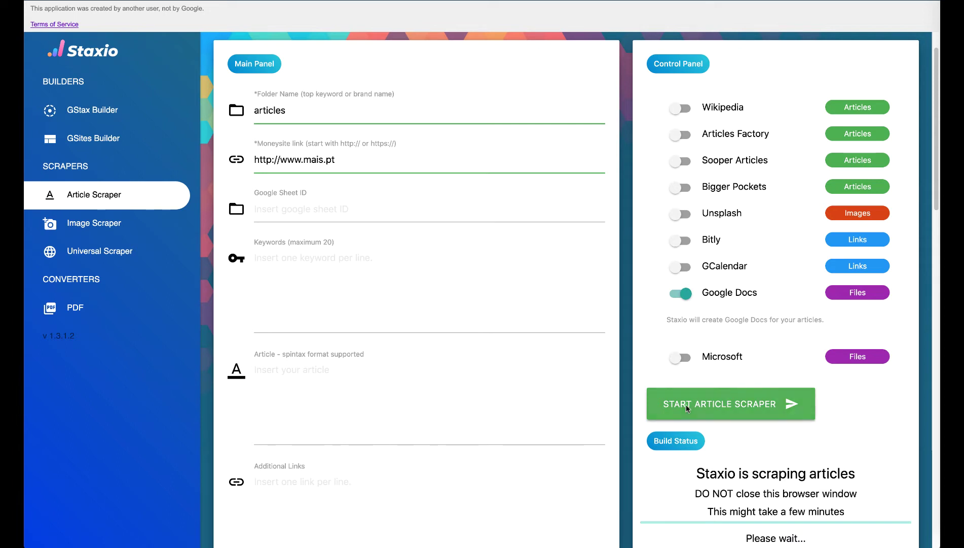
scroll(686, 404, "down", 2)
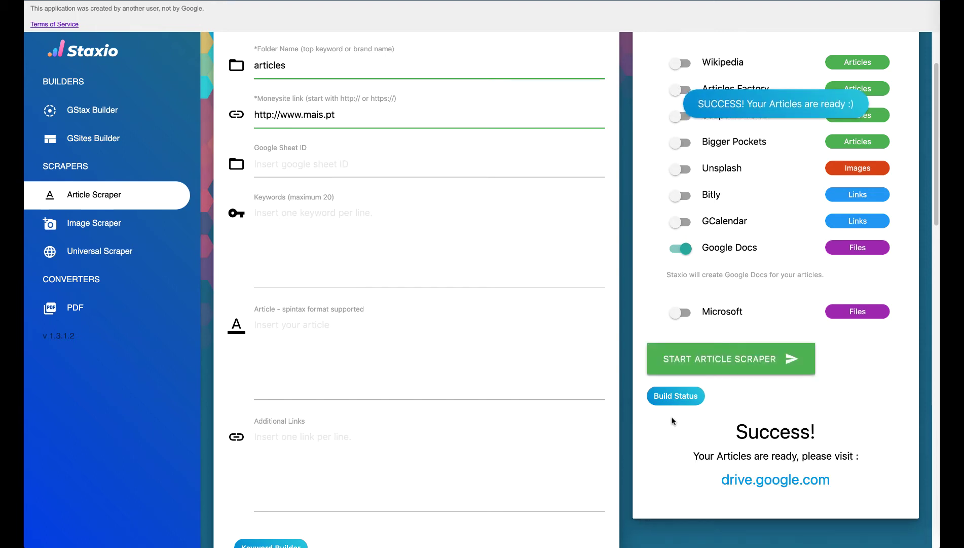
left_click(733, 485)
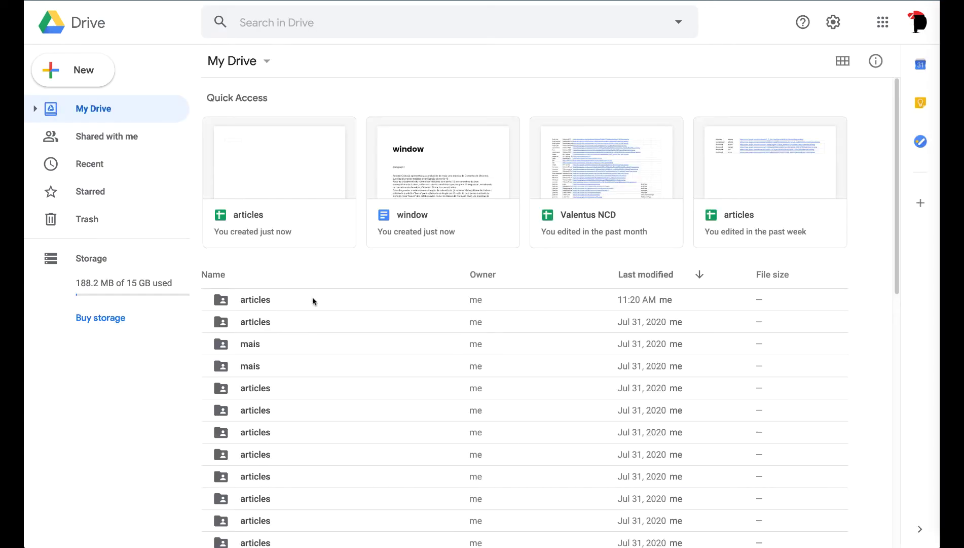
Step: Open the newest articles folder in My Drive and its generated 'window' Google Doc
double_click(313, 298)
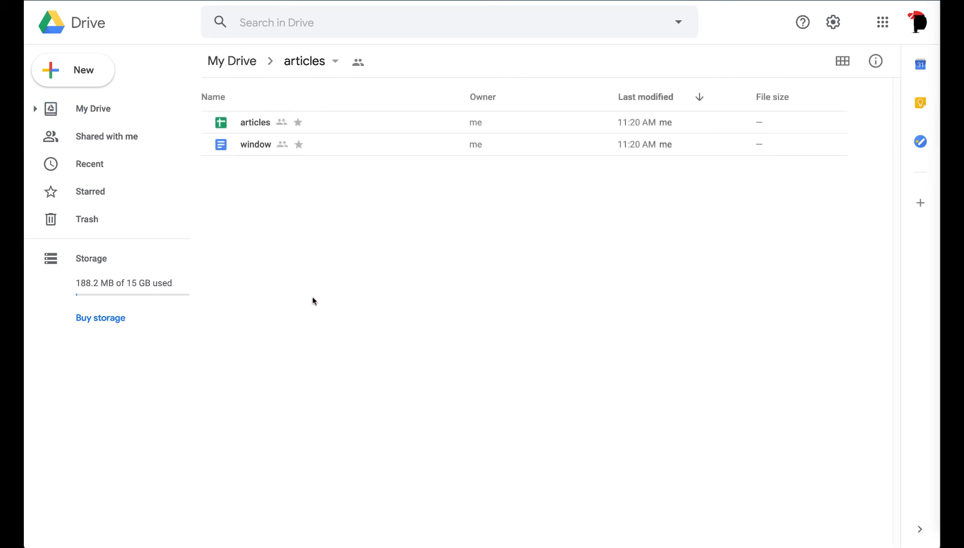
double_click(267, 148)
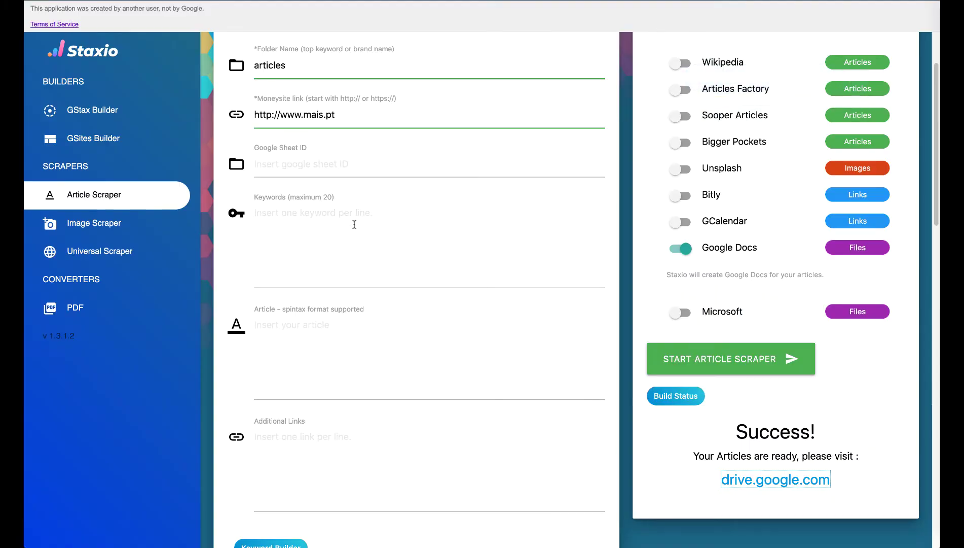
Step: Read the start of the window doc and check the first scraper link URL in Staxio
scroll(354, 224, "down", 8)
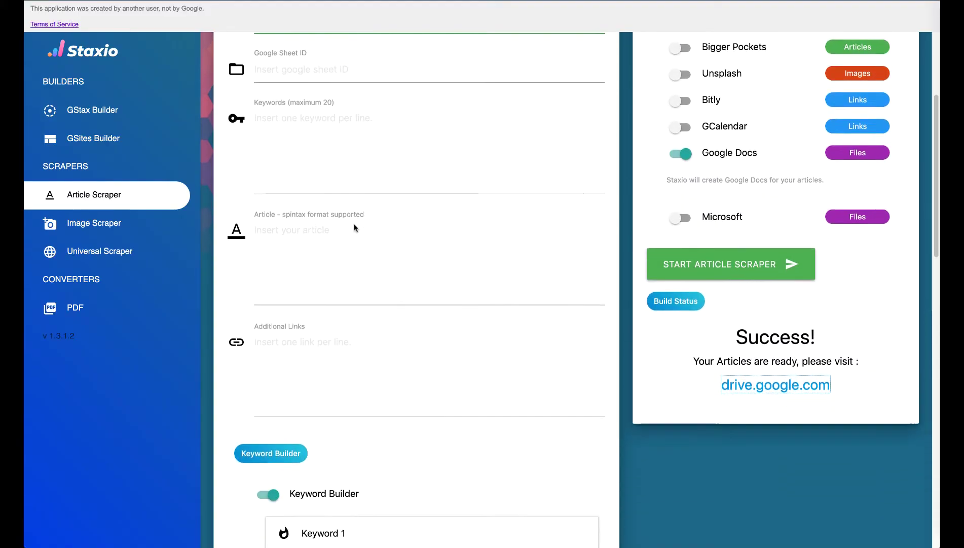
scroll(355, 227, "down", 2)
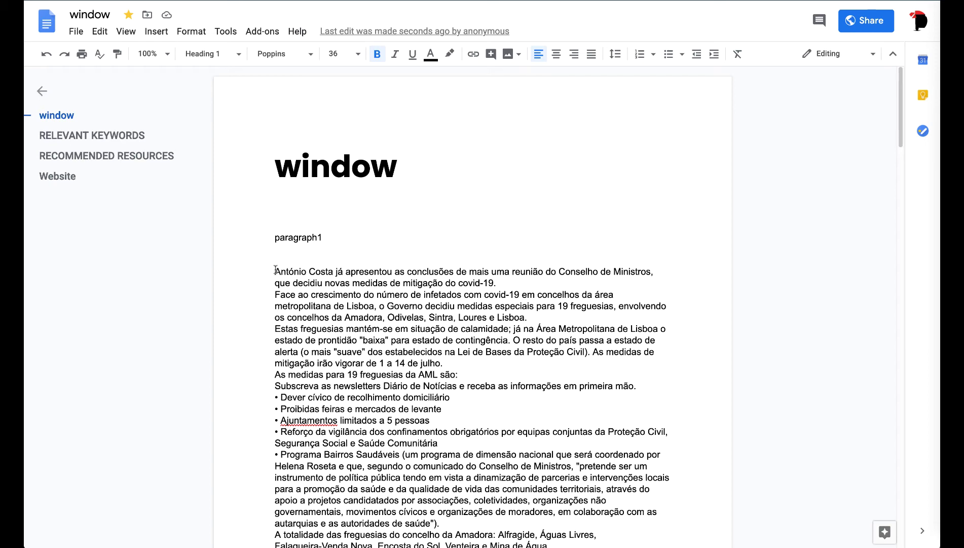
left_click_drag(275, 271, 293, 282)
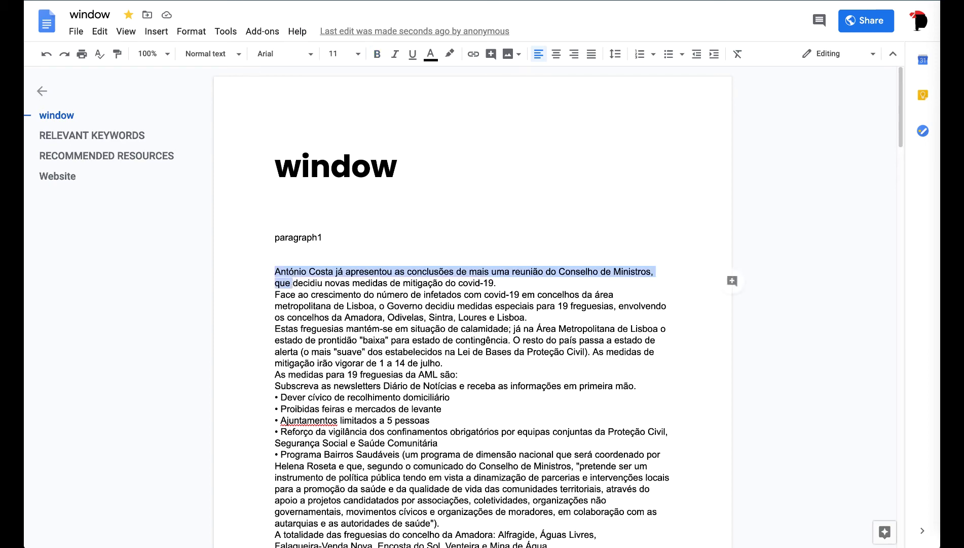
key("ctrl+Tab")
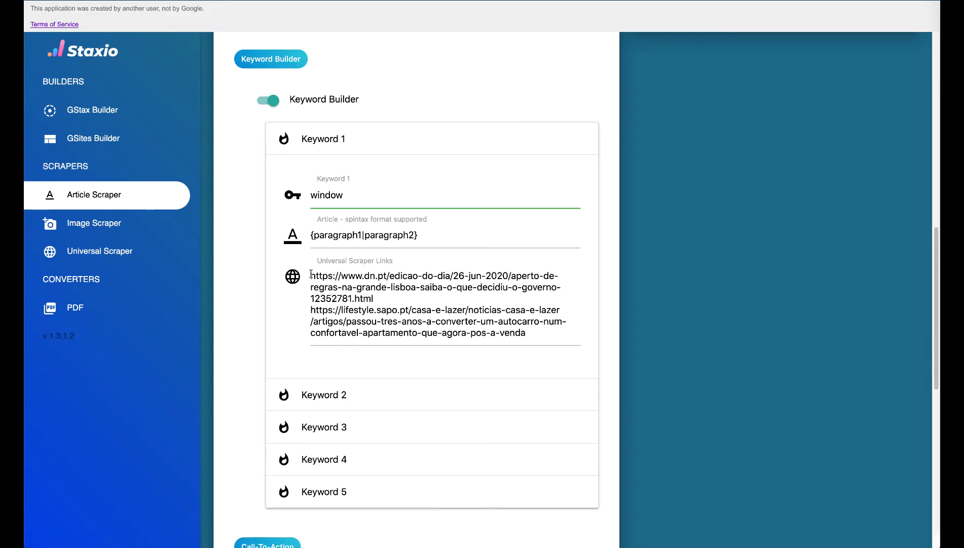
left_click_drag(310, 275, 549, 331)
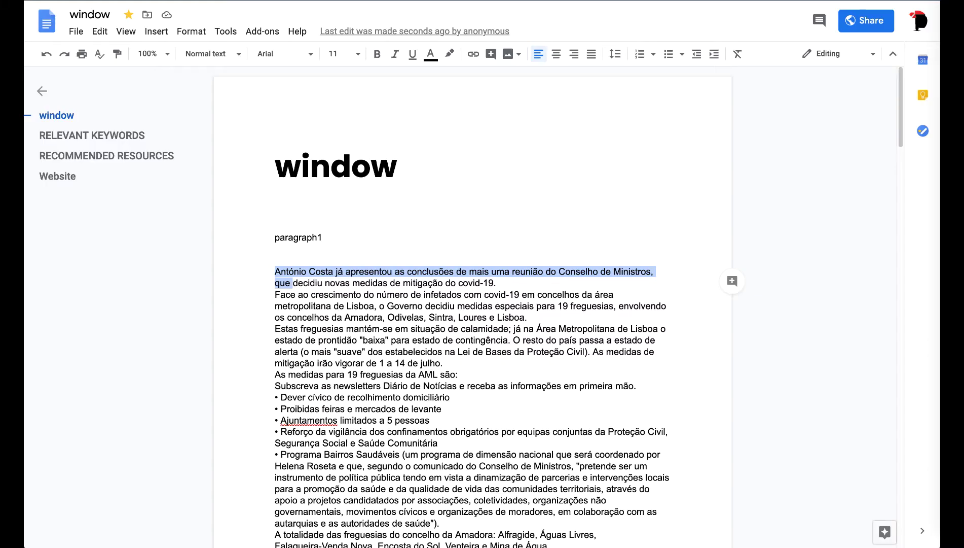
left_click(311, 259)
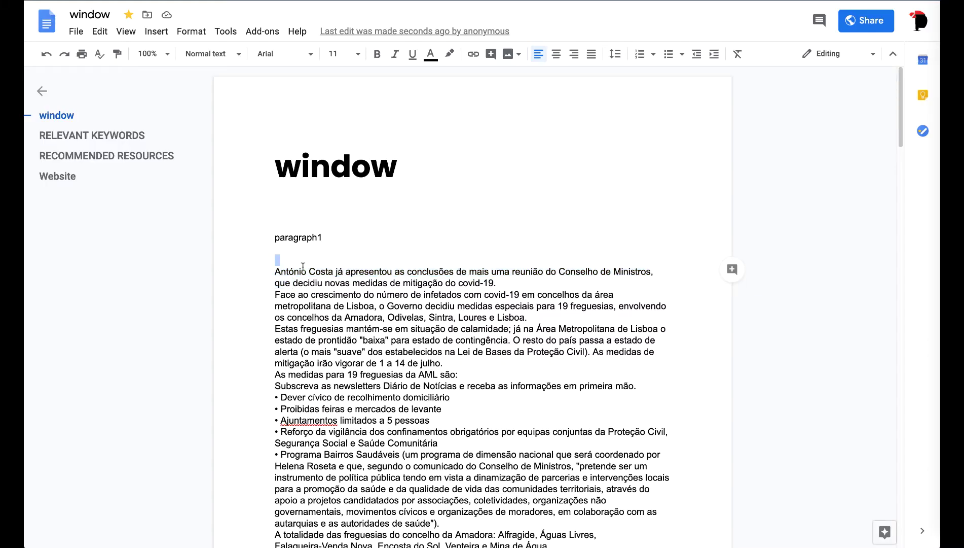
Step: Scroll through the rest of the four-page scraped article text
left_click_drag(275, 272, 340, 361)
scroll(326, 308, "down", 3)
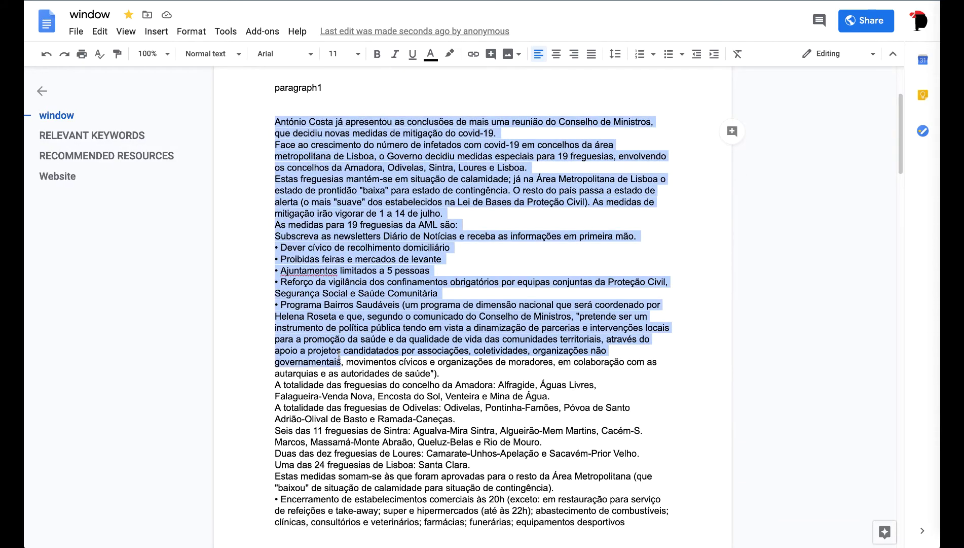
scroll(339, 355, "down", 5)
scroll(339, 355, "down", 3)
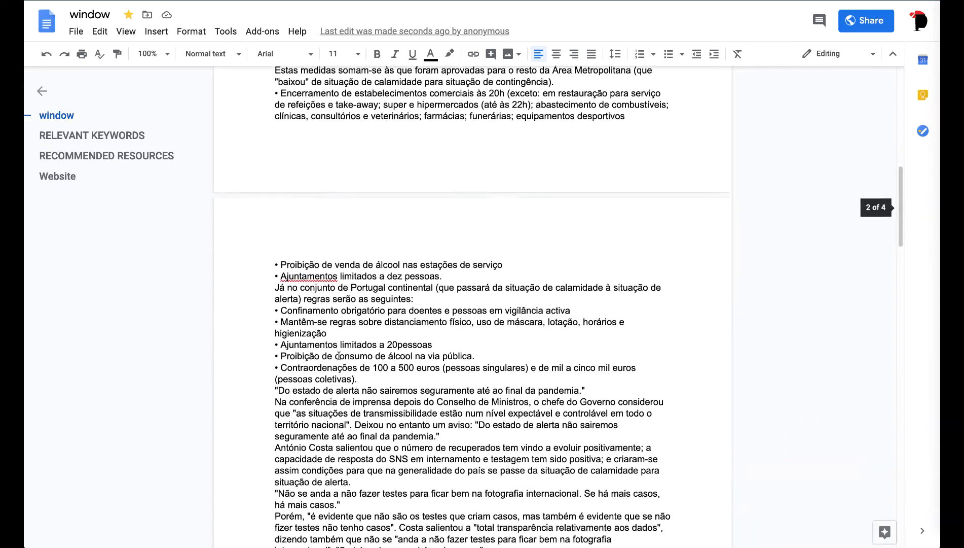
left_click_drag(339, 356, 353, 392)
scroll(353, 392, "down", 10)
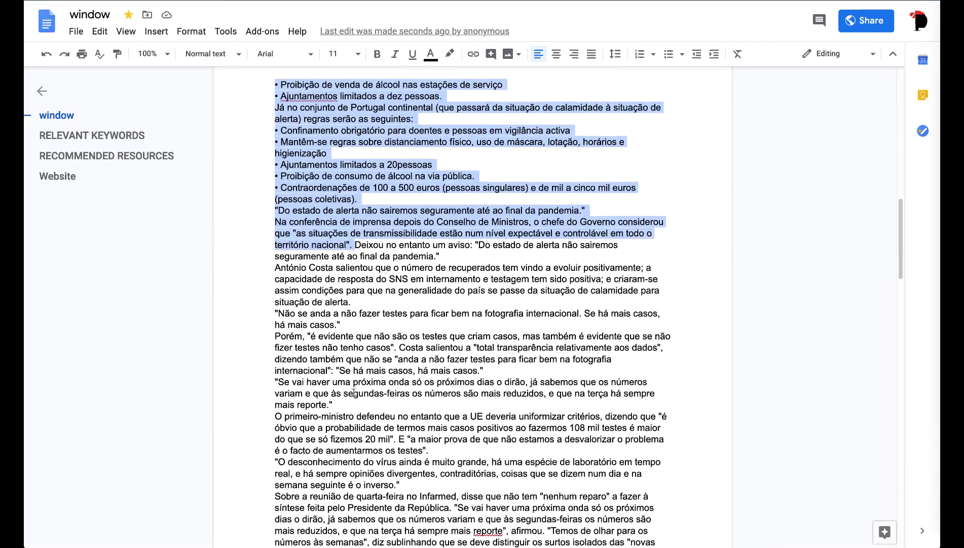
scroll(353, 393, "down", 12)
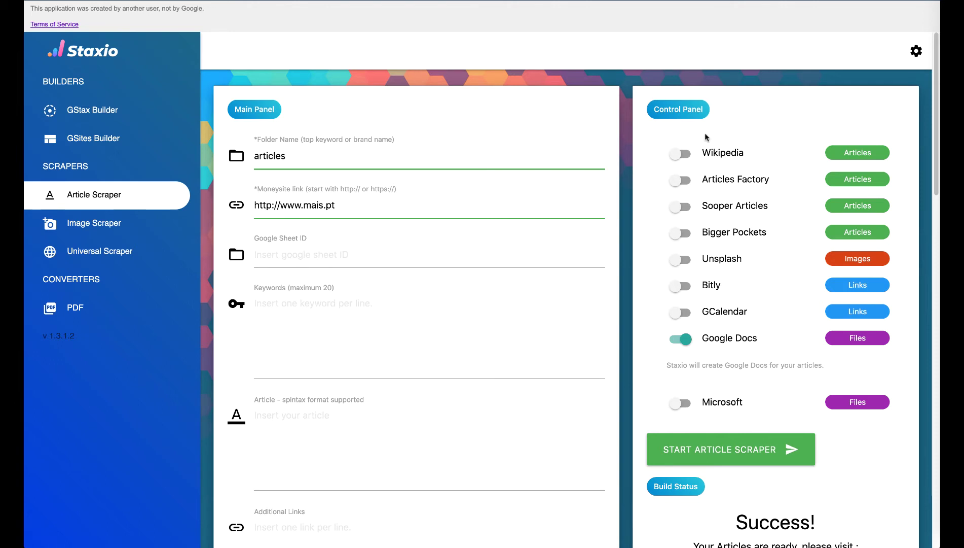
Step: Enable Wikipedia as a source and rerun the article scraper until it shows Success
left_click(680, 154)
scroll(648, 222, "down", 1)
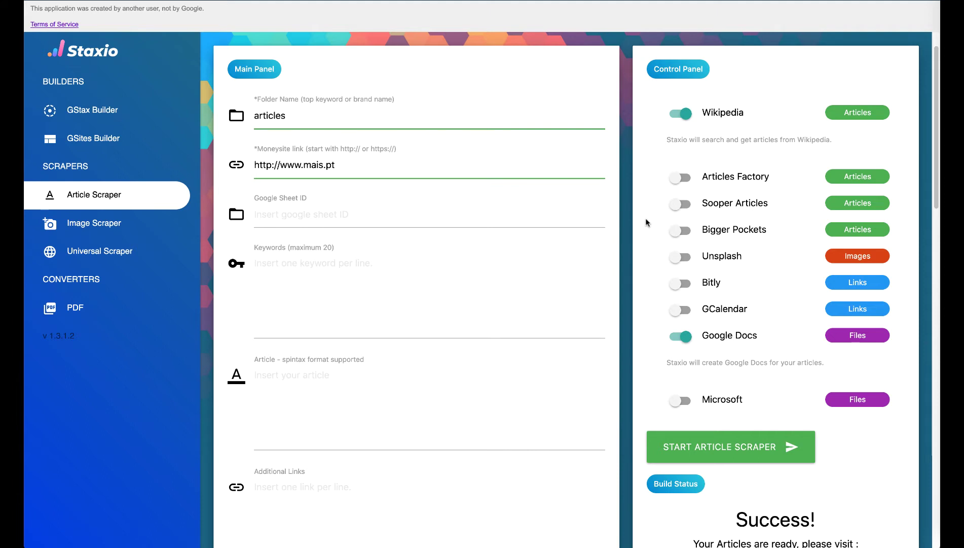
left_click(702, 450)
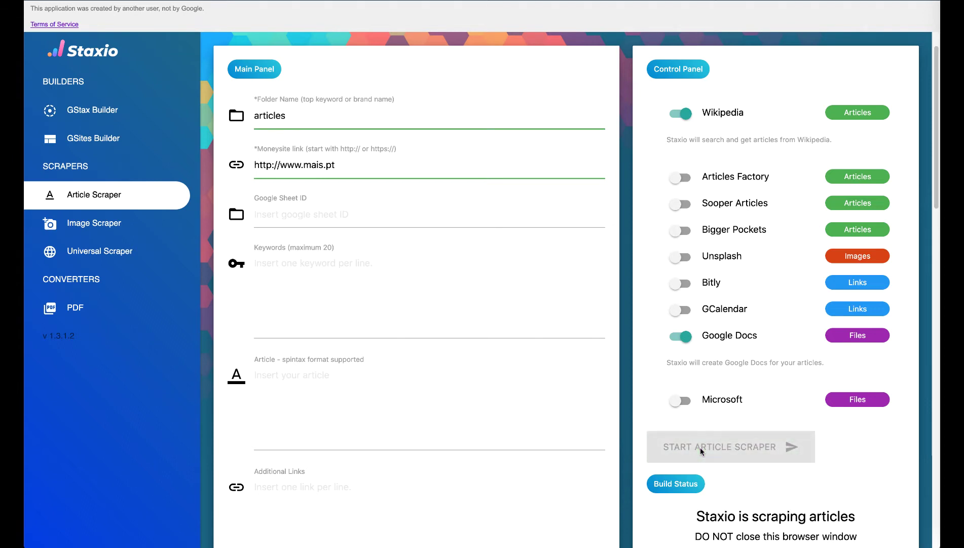
scroll(701, 450, "down", 3)
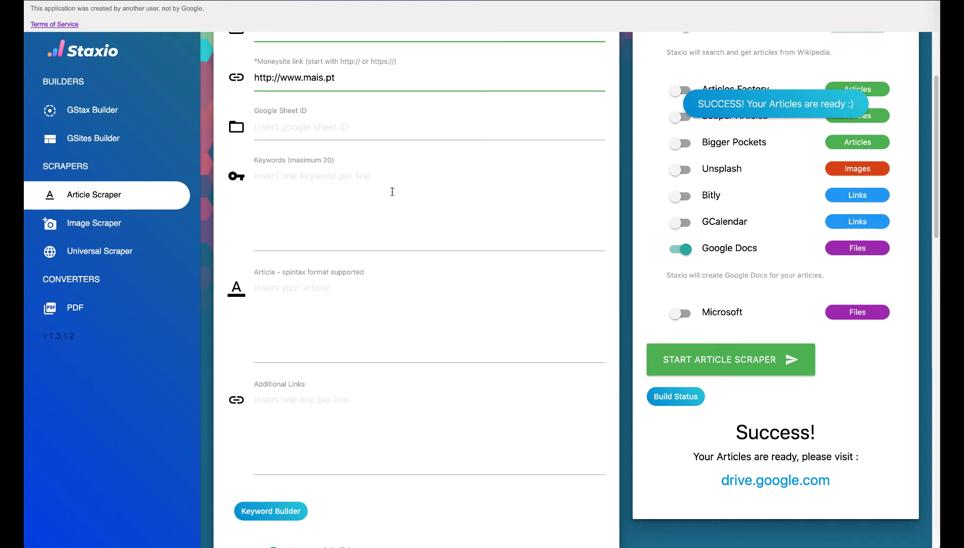
scroll(390, 190, "up", 2)
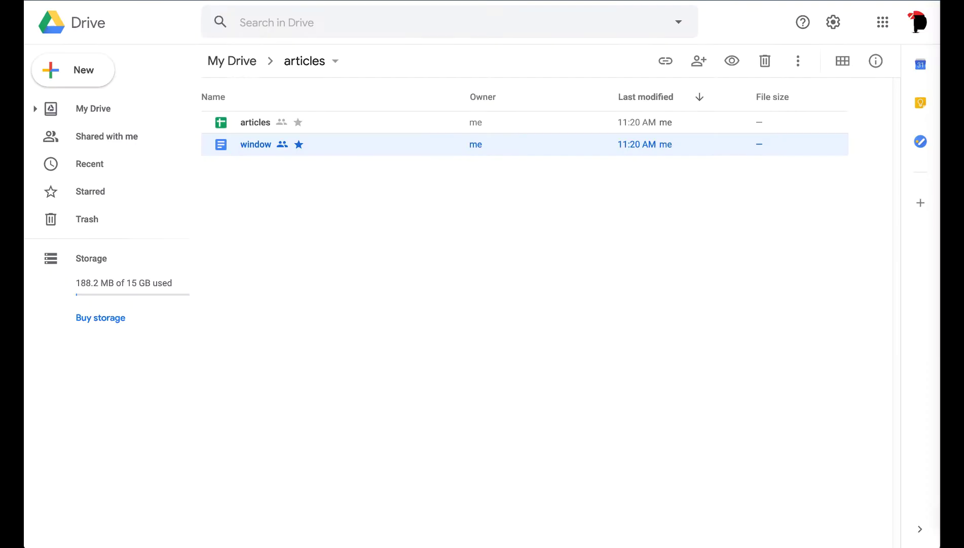
Step: From the top of My Drive, open the newest articles folder and its window document
left_click(252, 61)
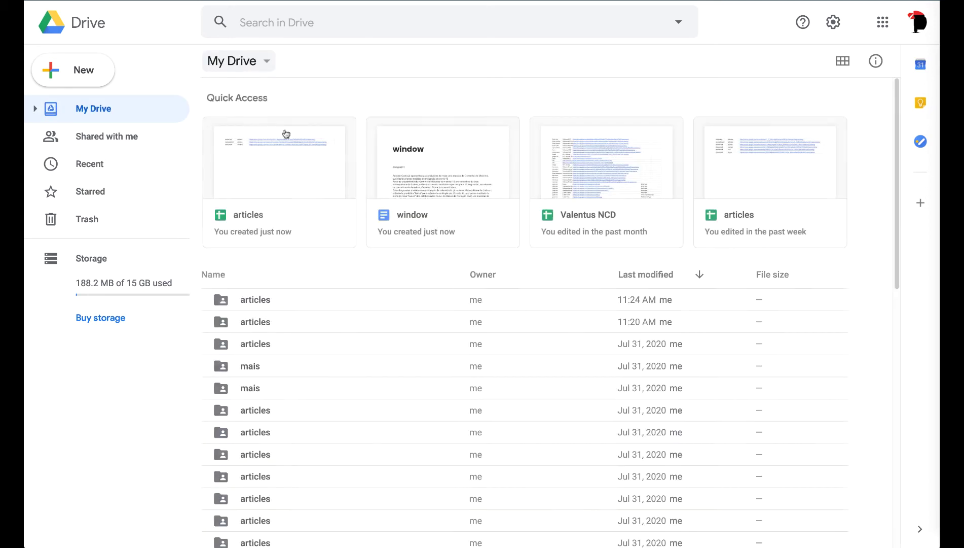
double_click(334, 302)
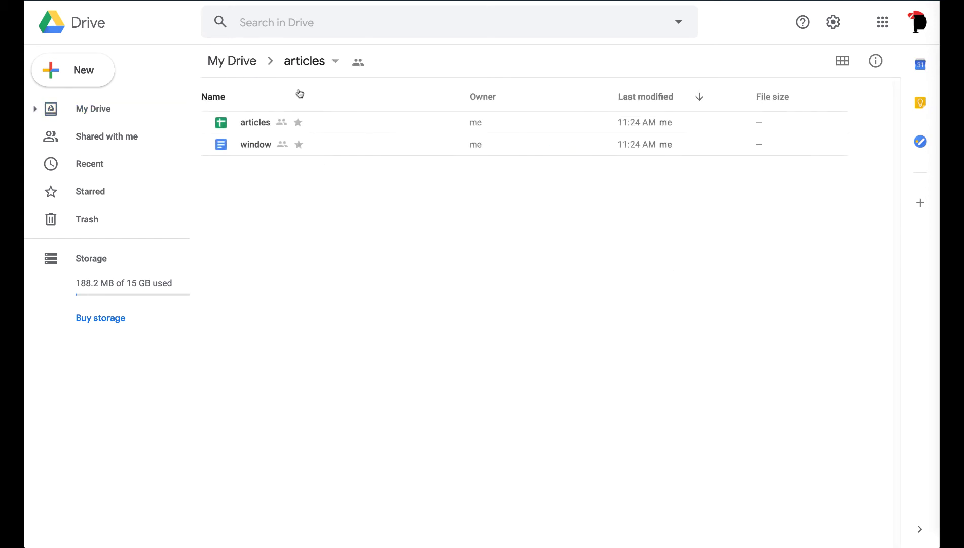
double_click(321, 146)
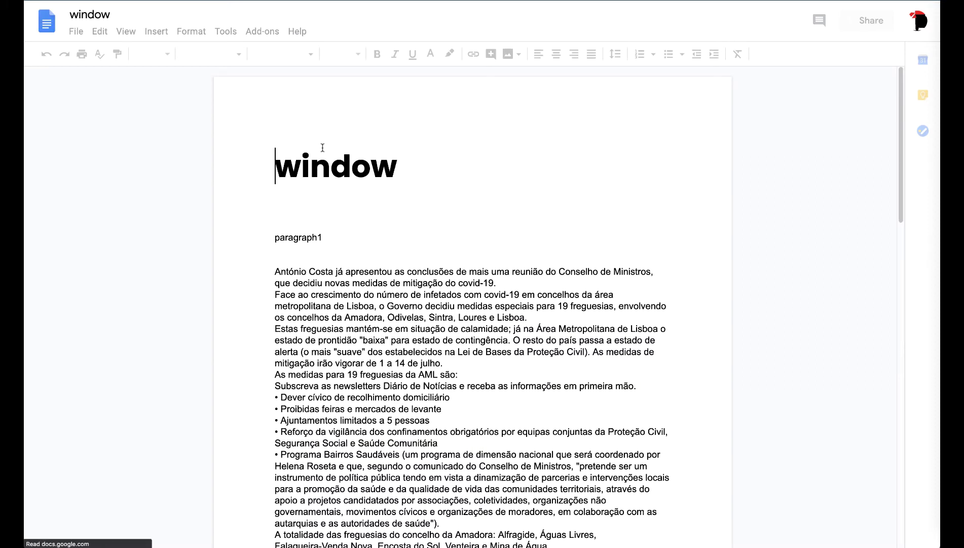
Step: Scroll down to find the Wikipedia Window heading and select its opening paragraph
double_click(307, 238)
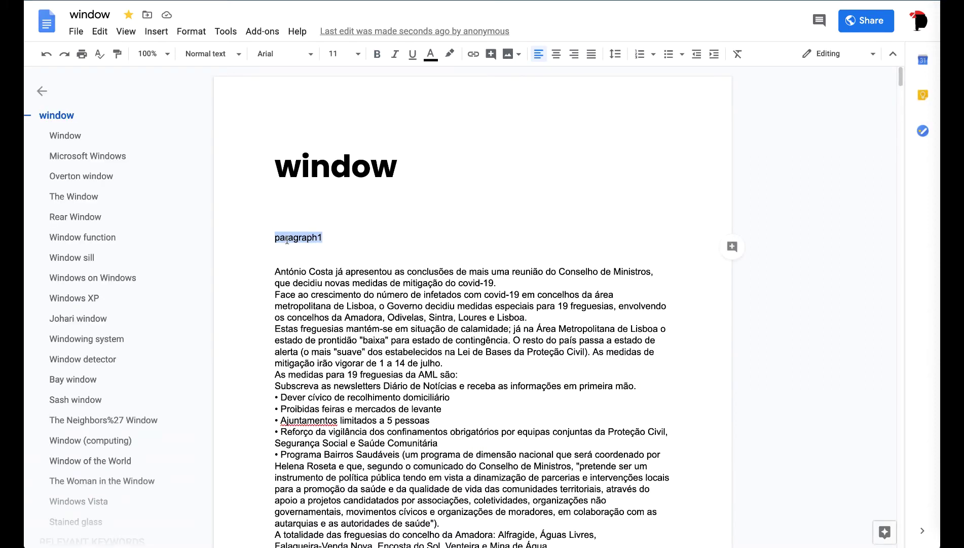
left_click(271, 275)
scroll(271, 275, "down", 1)
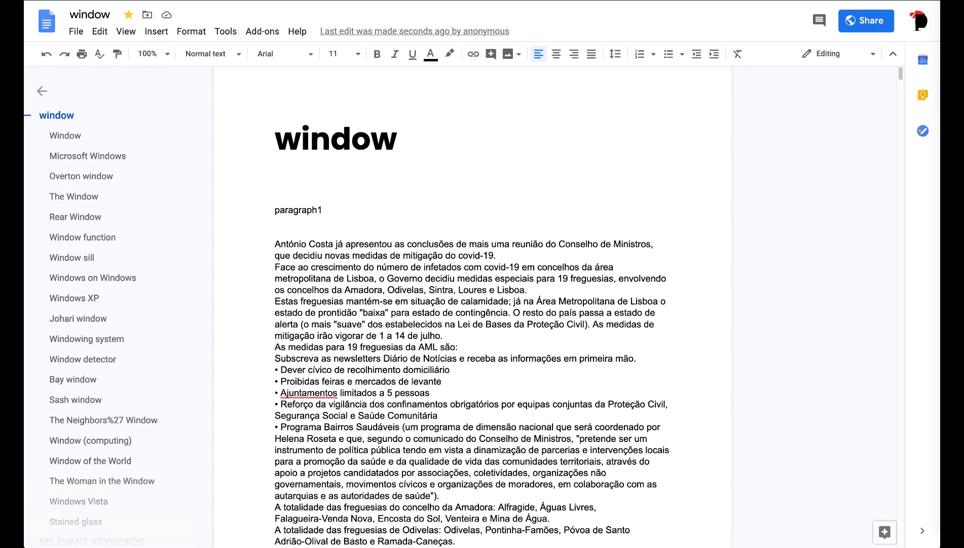
scroll(348, 296, "down", 10)
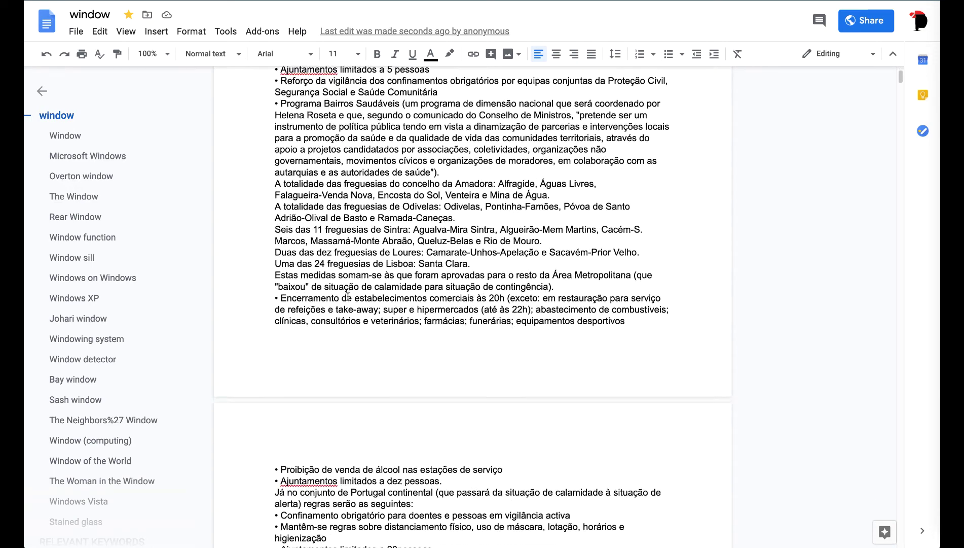
scroll(348, 297, "down", 20)
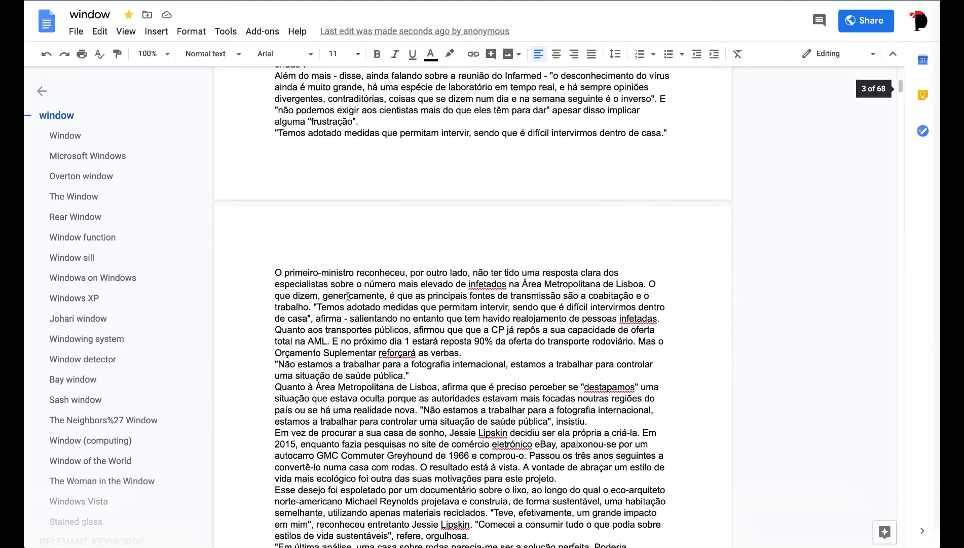
scroll(348, 296, "down", 10)
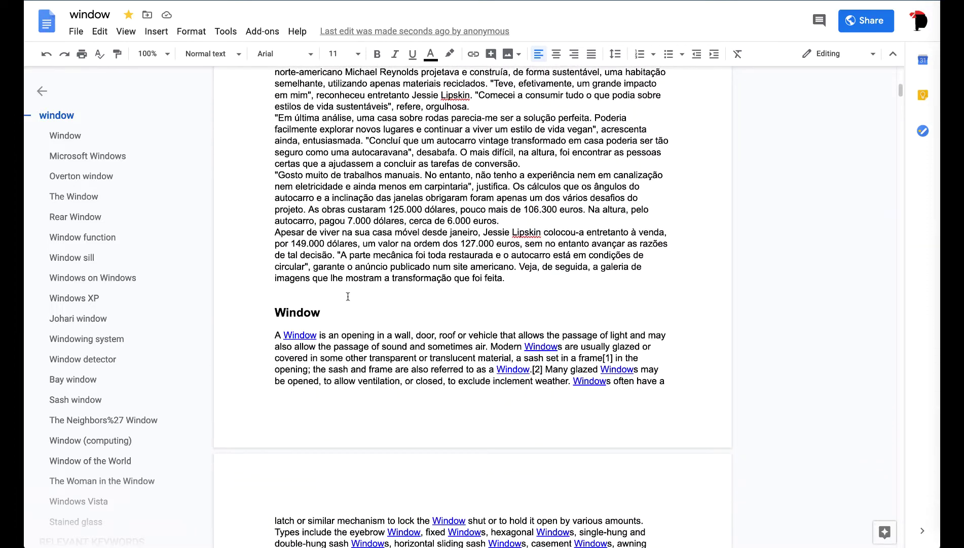
left_click_drag(278, 311, 361, 381)
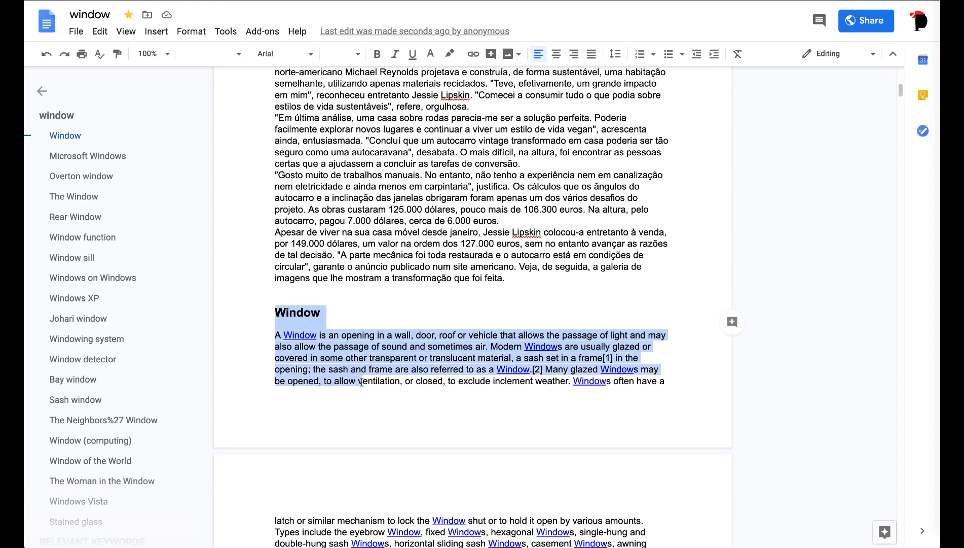
scroll(361, 381, "down", 6)
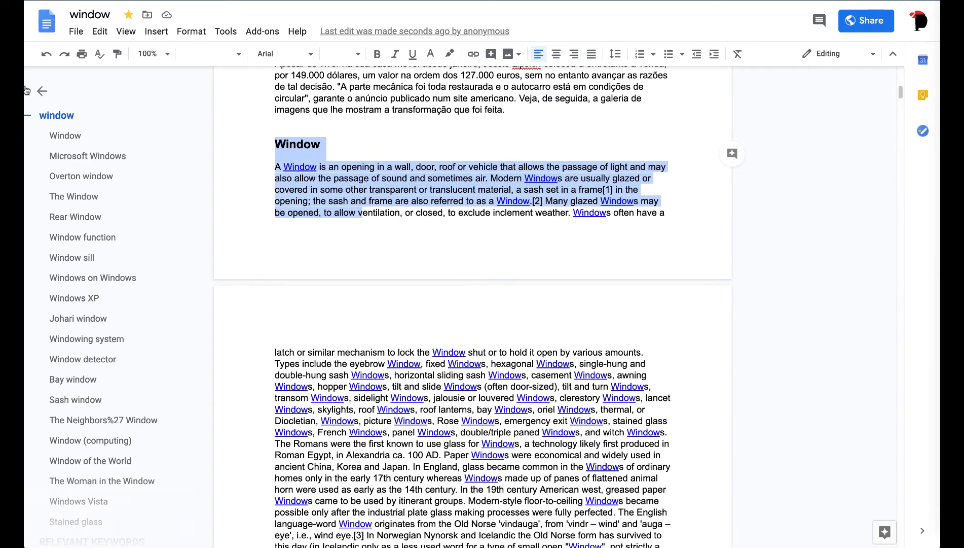
Step: Use the document outline to jump to the Sash window section
left_click(75, 160)
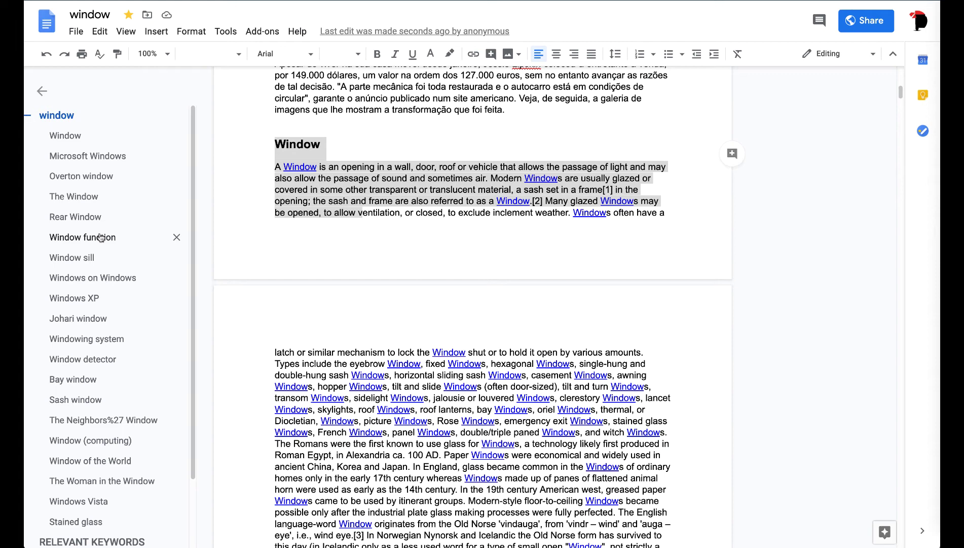
scroll(101, 238, "down", 2)
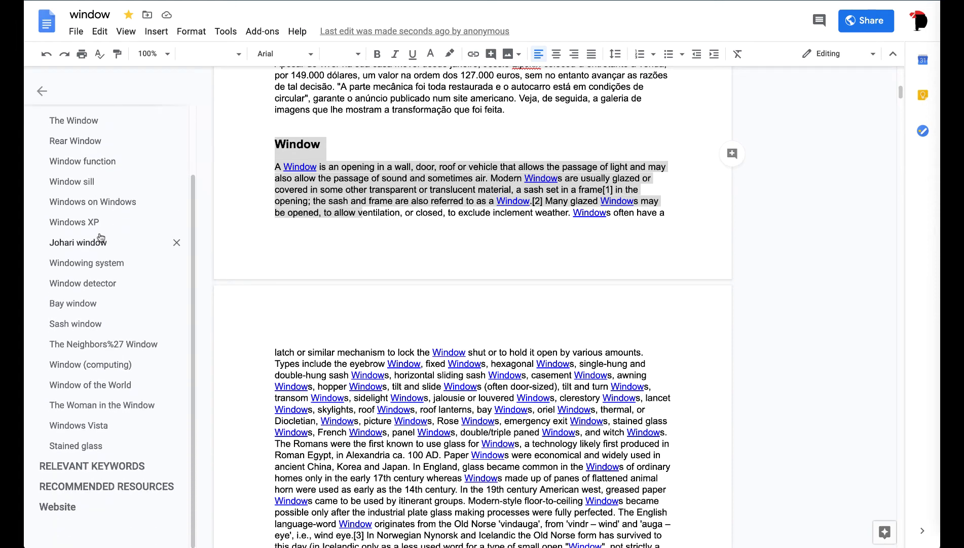
left_click(98, 327)
scroll(97, 329, "down", 1)
left_click(98, 327)
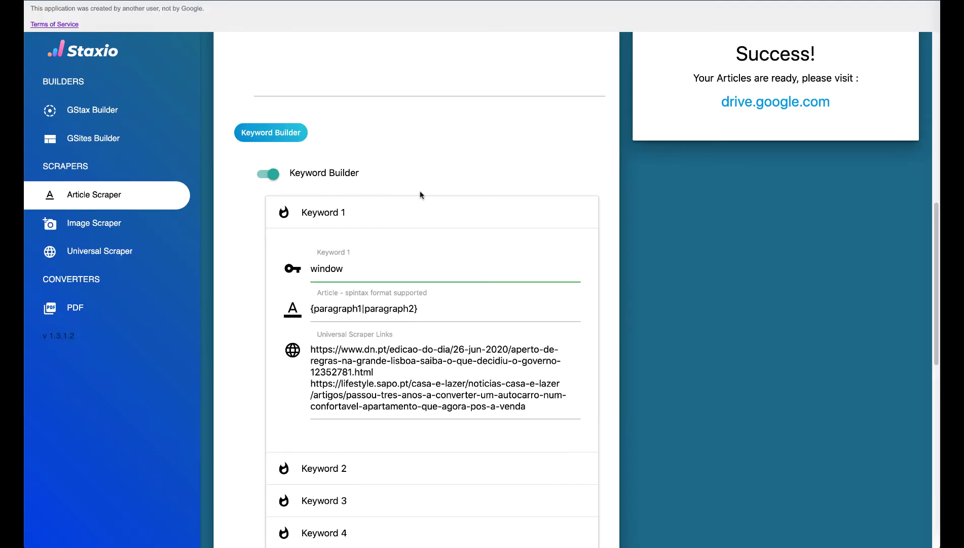
Step: Enable Unsplash images with quantity 2 and fill in the saved API key
scroll(527, 271, "up", 10)
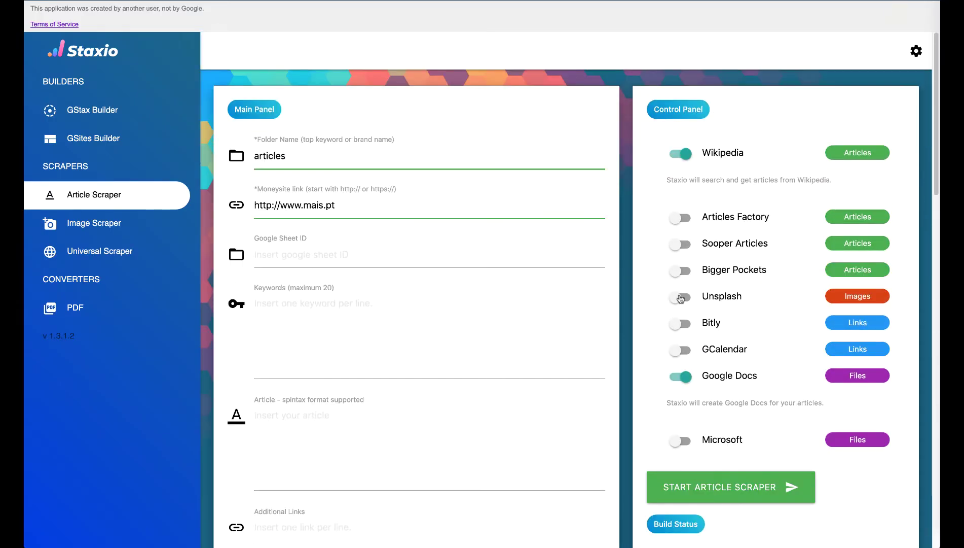
left_click(680, 299)
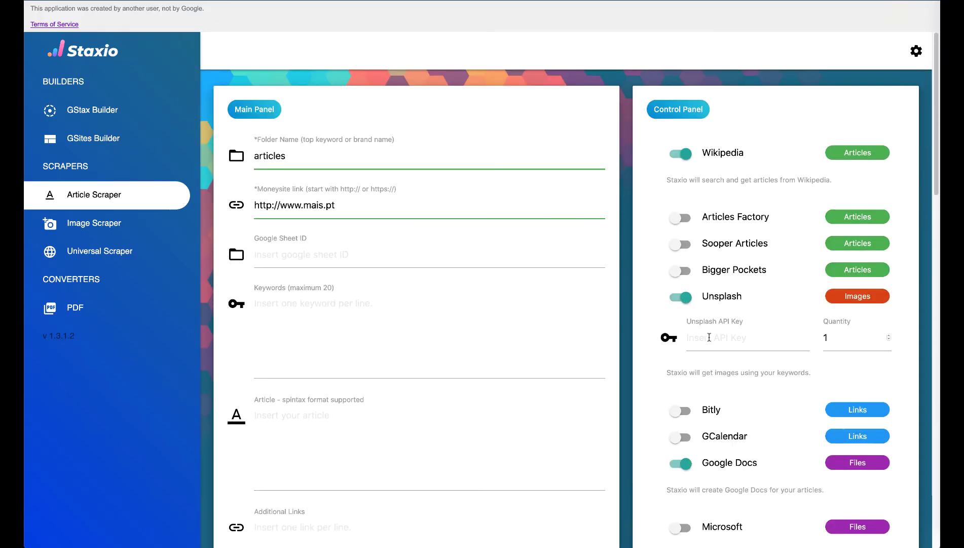
left_click(888, 336)
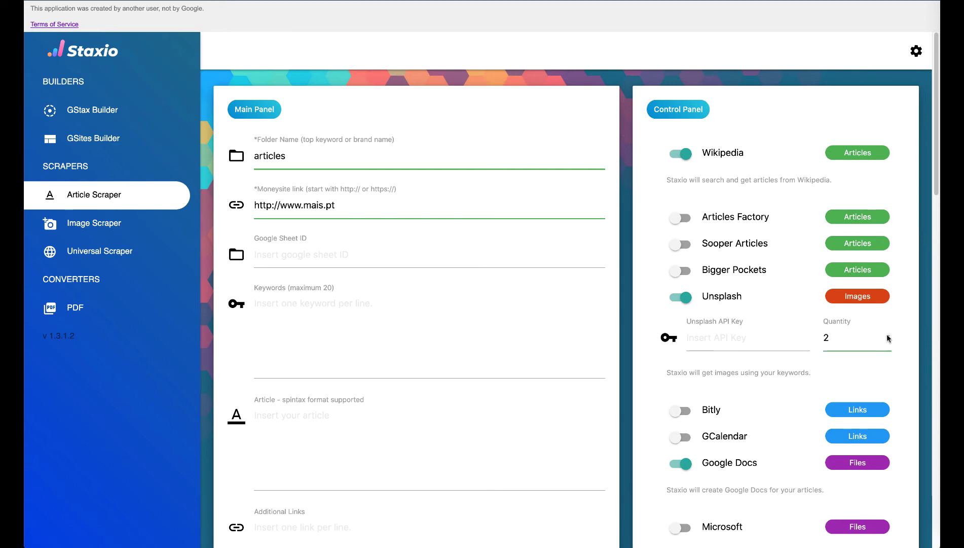
left_click(769, 344)
key("Down")
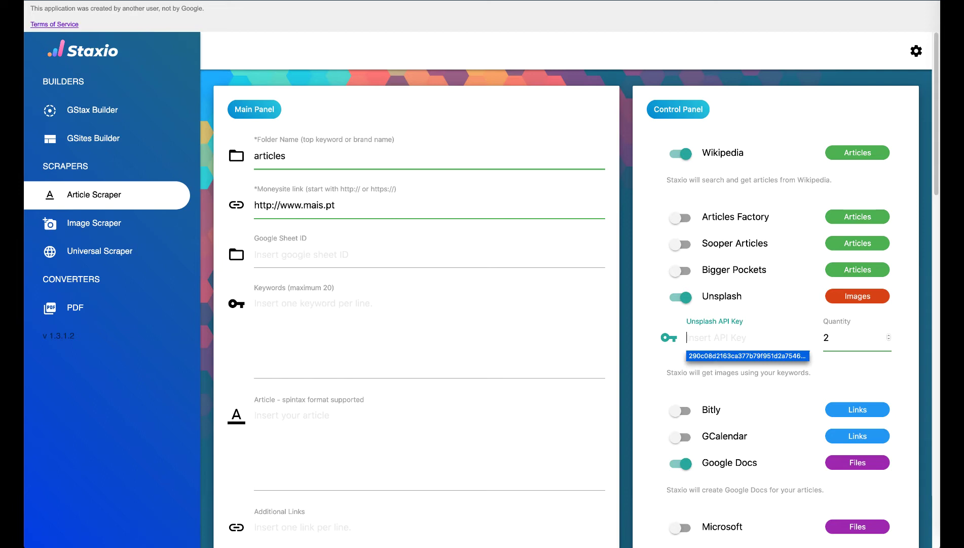
key("Return")
Step: Turn on Microsoft file conversion and rerun the article scraper
scroll(679, 354, "down", 4)
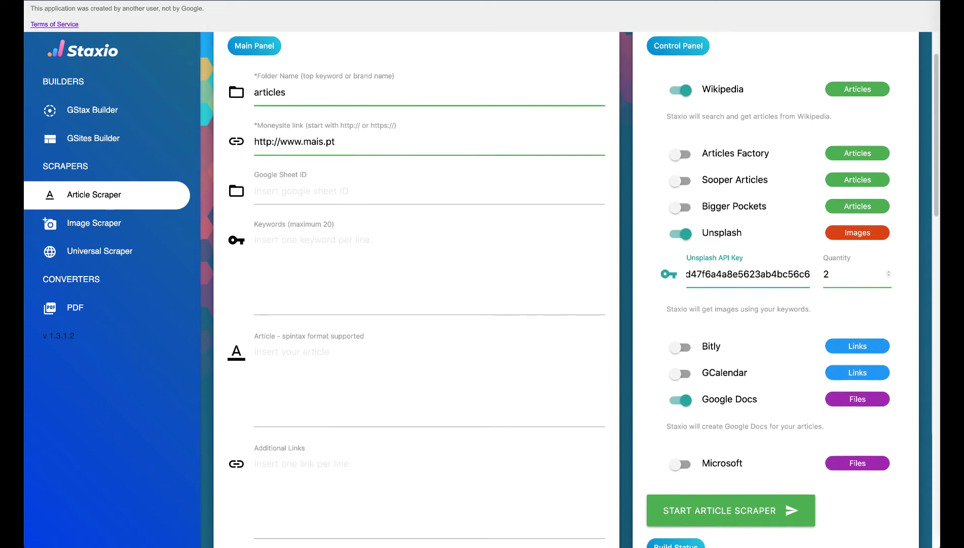
left_click(680, 363)
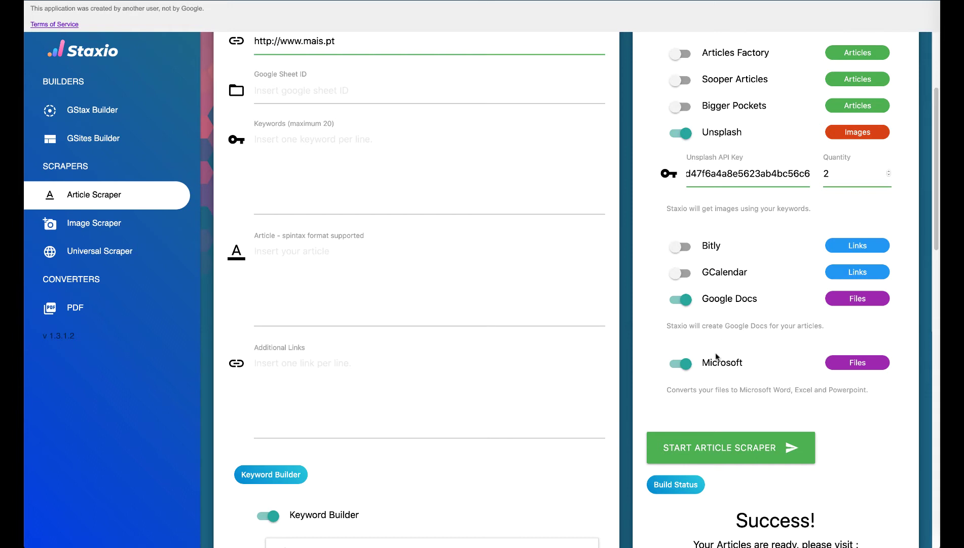
left_click(739, 447)
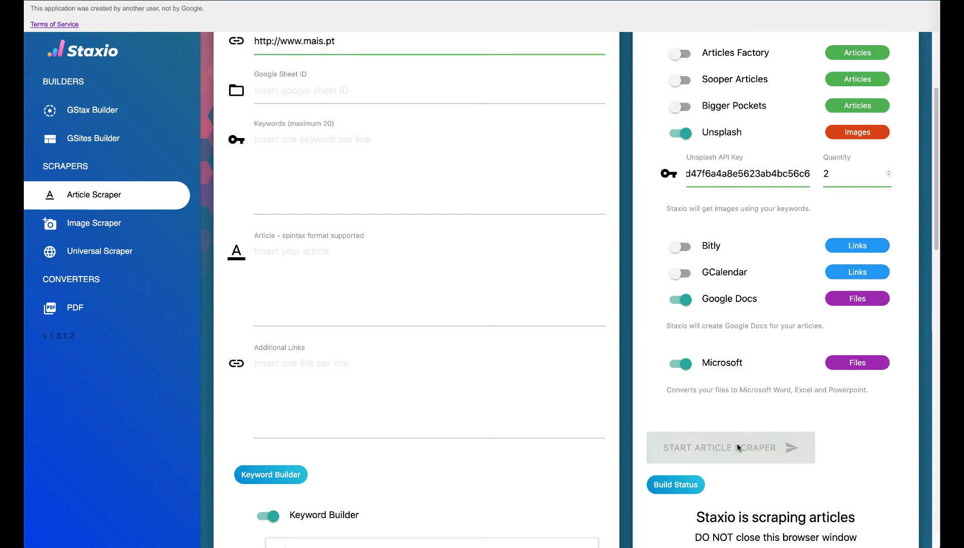
scroll(738, 448, "down", 5)
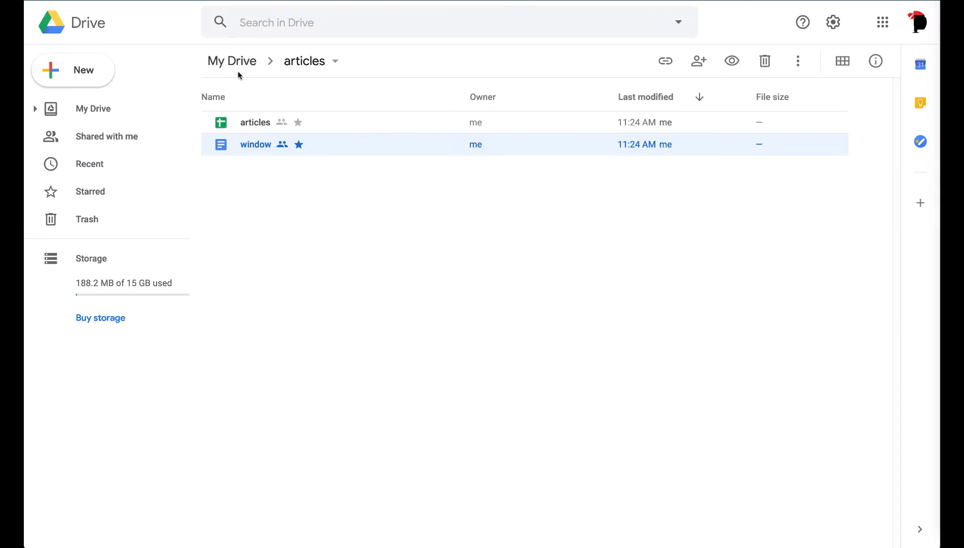
Step: Open the newest articles folder and look through the window images in articles photos
left_click(243, 61)
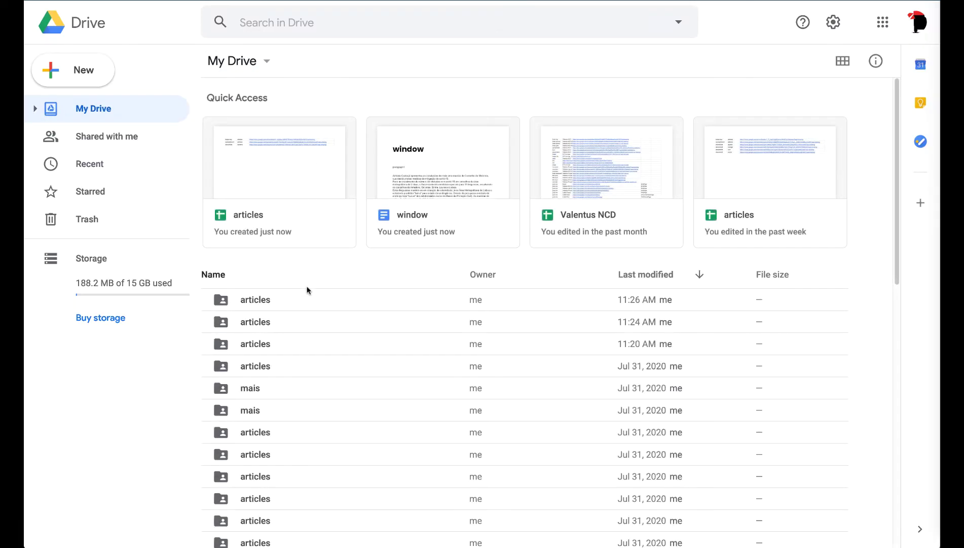
double_click(299, 304)
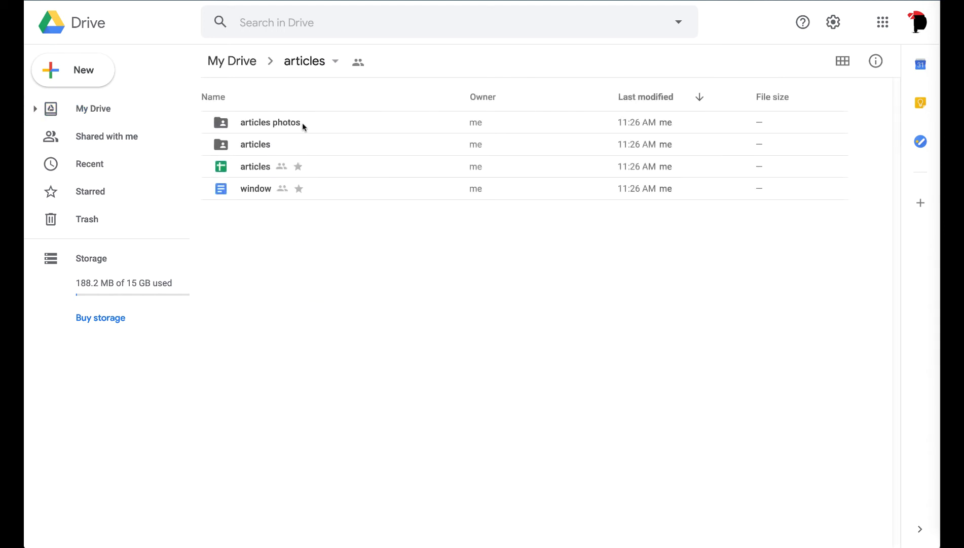
left_click(271, 125)
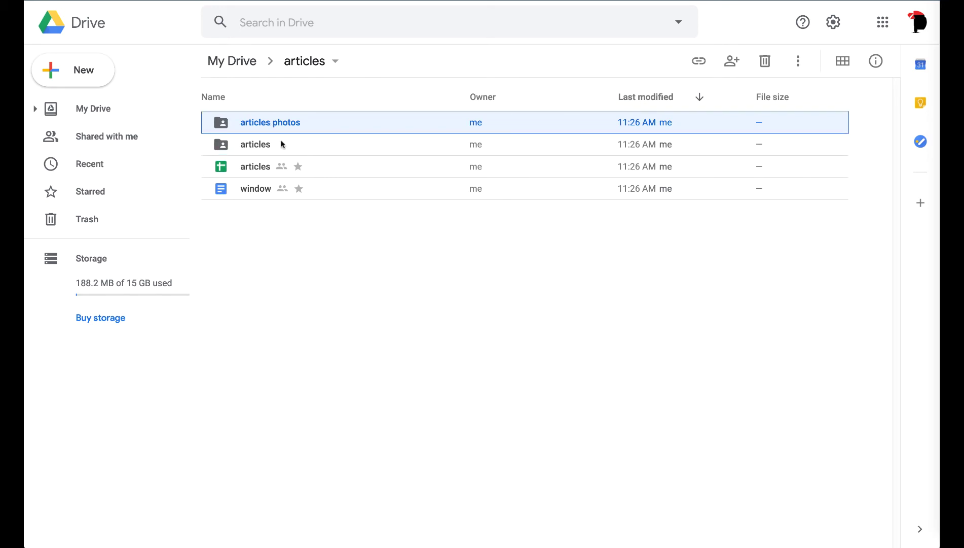
left_click(330, 150)
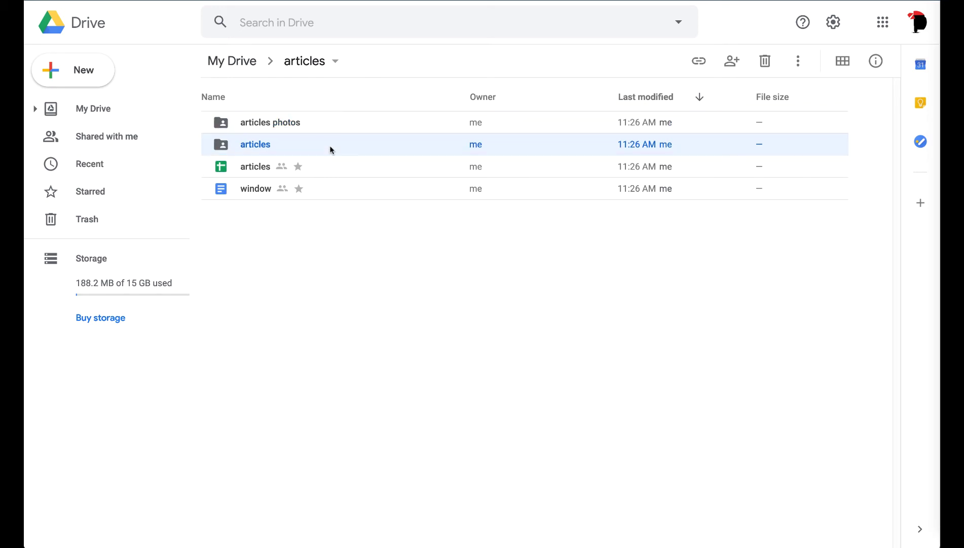
double_click(305, 131)
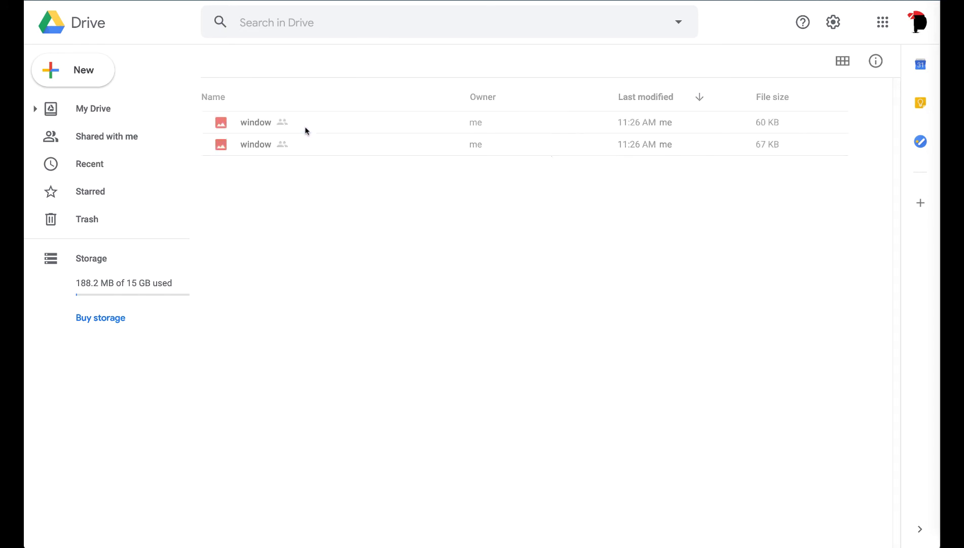
left_click(306, 130)
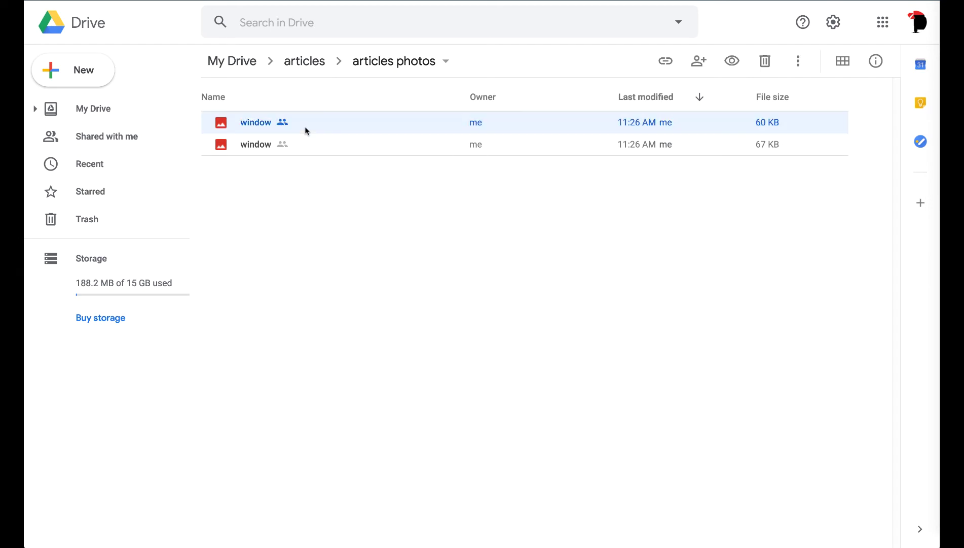
left_click(306, 63)
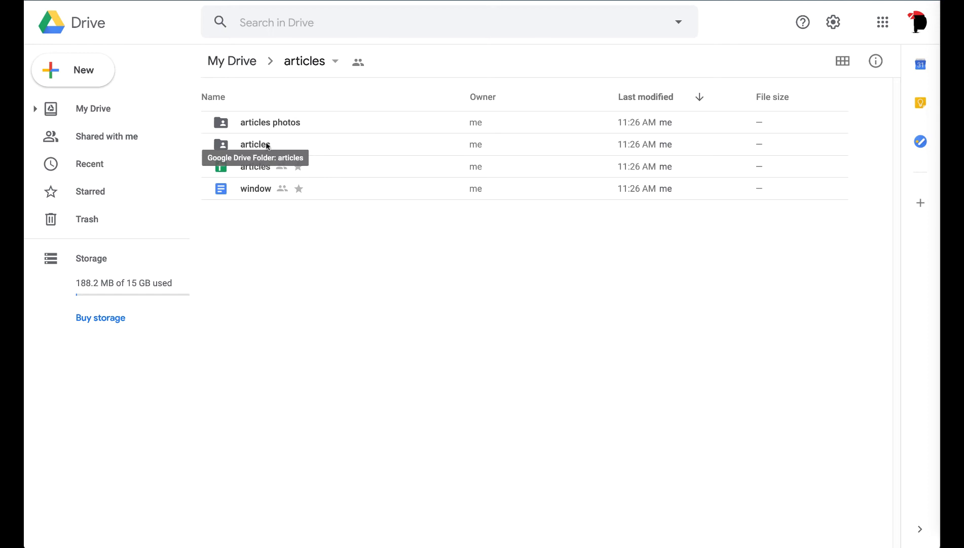
Step: Preview the window Word file in the inner articles folder, then open the window Google Doc
left_click(268, 147)
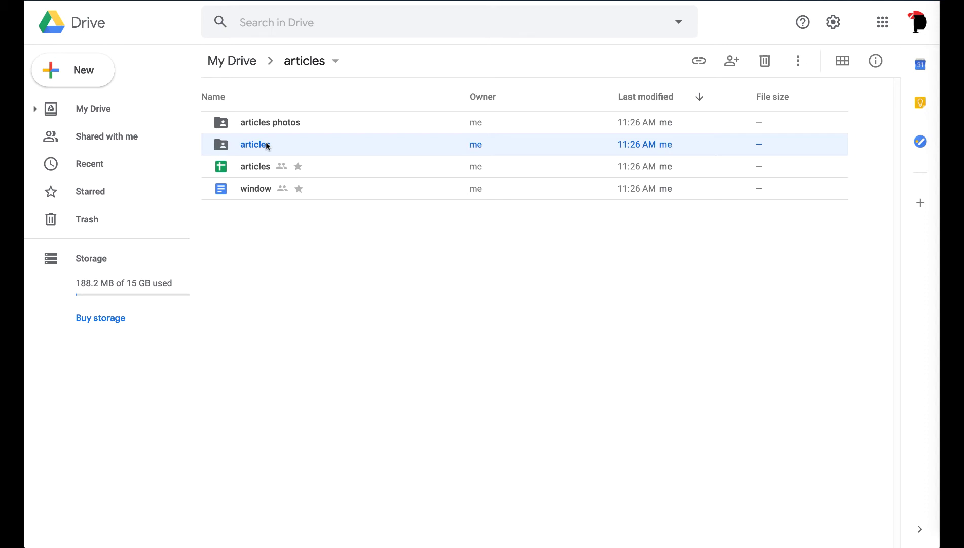
double_click(267, 147)
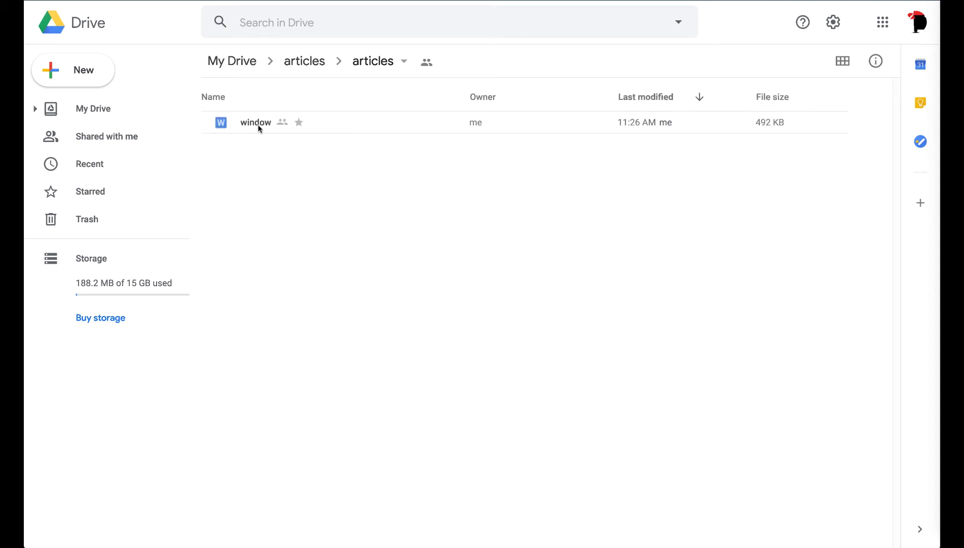
double_click(258, 125)
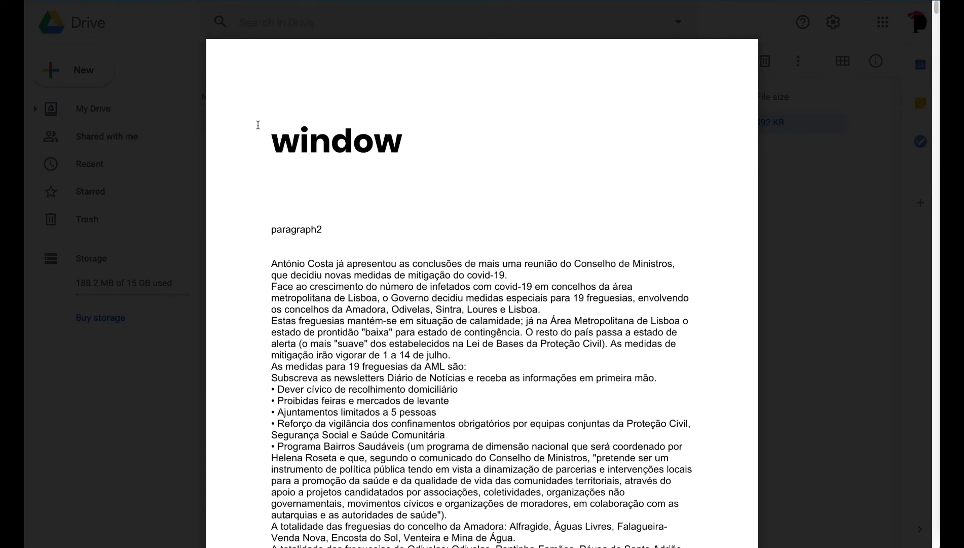
left_click(189, 129)
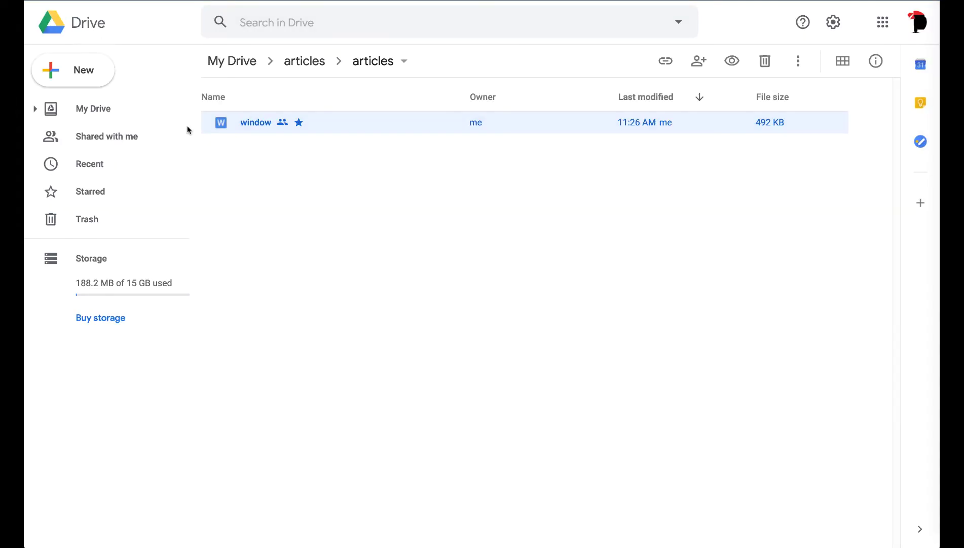
left_click(301, 65)
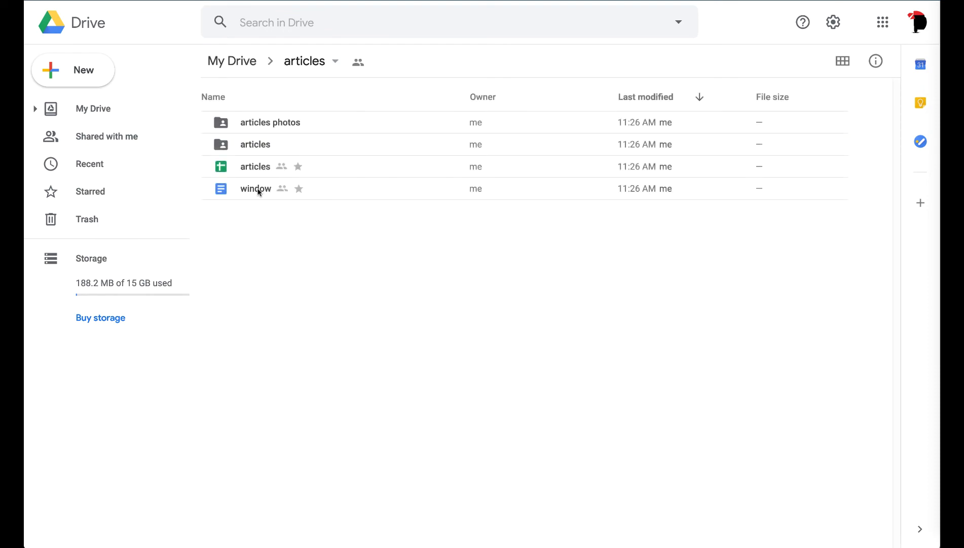
double_click(256, 188)
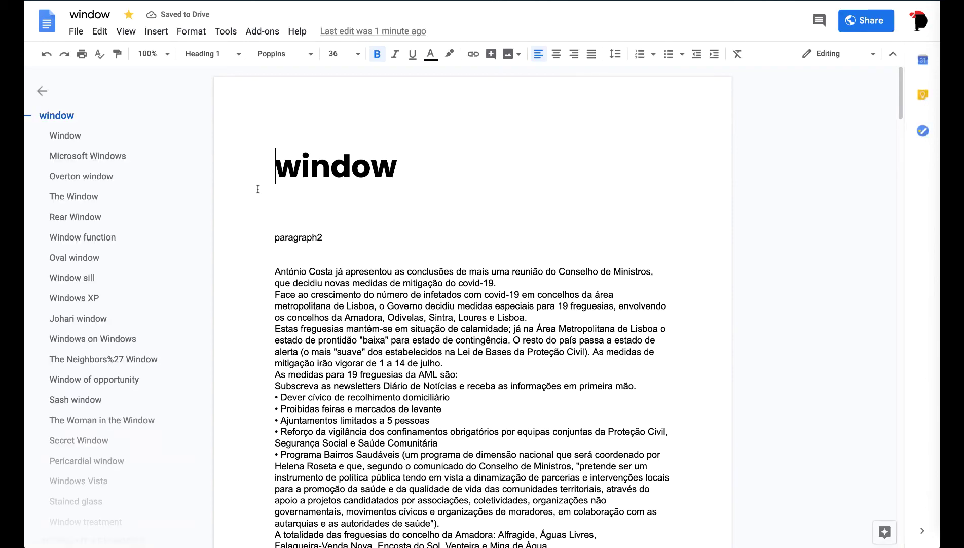
Step: Scroll down the 'window' document to the Images/Photos heading at its end
scroll(258, 189, "down", 10)
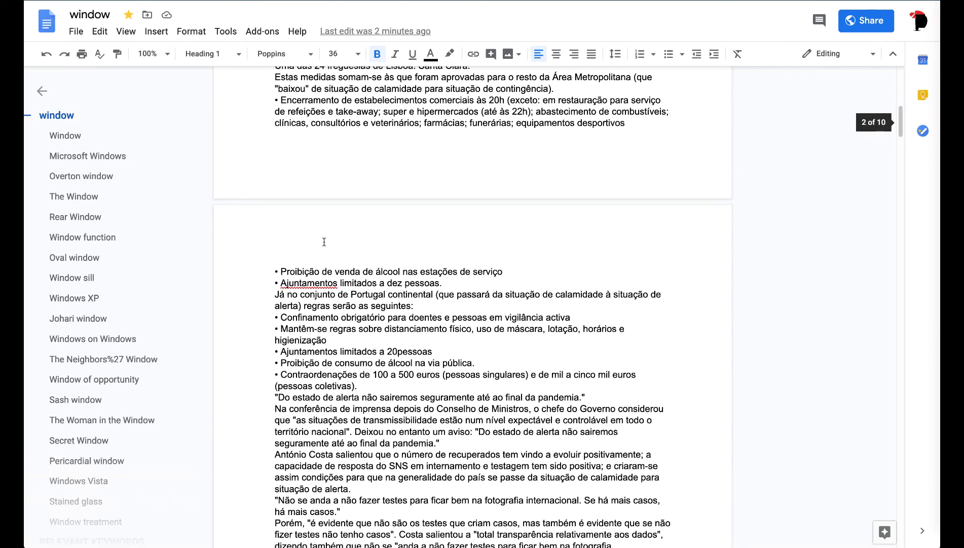
scroll(324, 242, "down", 4)
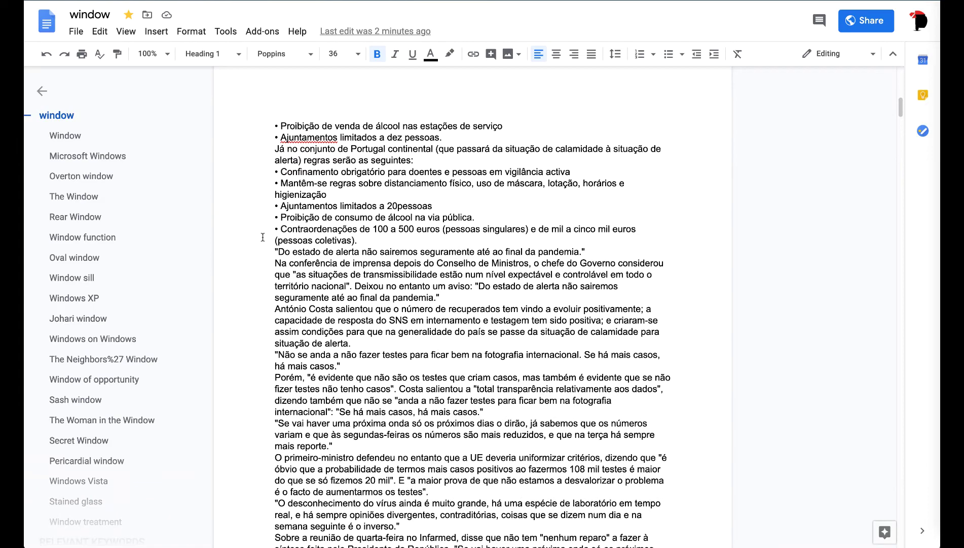
scroll(262, 237, "down", 4)
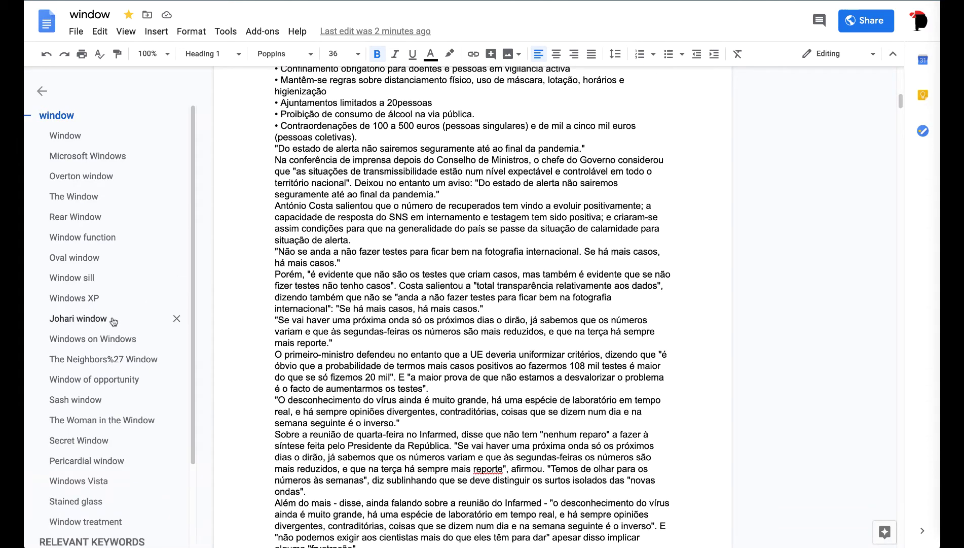
scroll(113, 320, "down", 3)
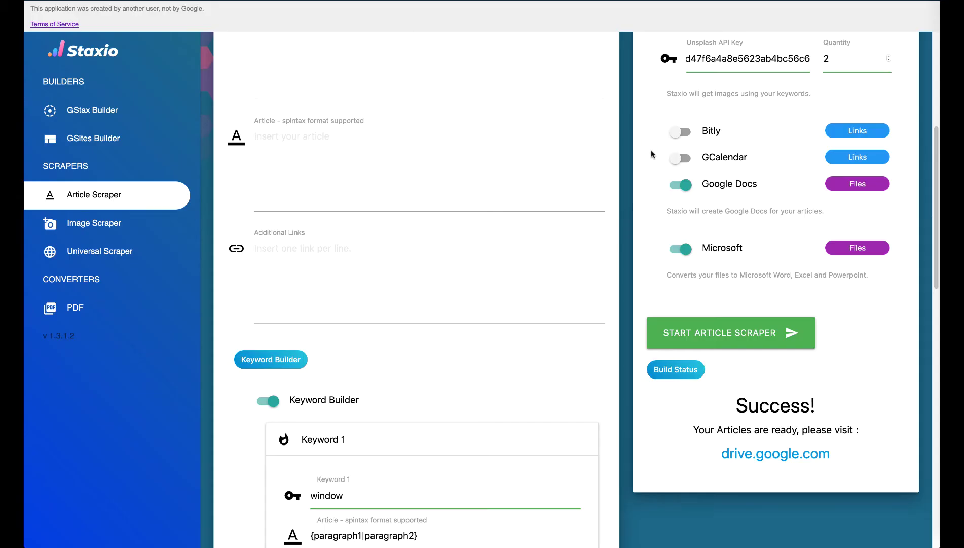
scroll(650, 152, "up", 8)
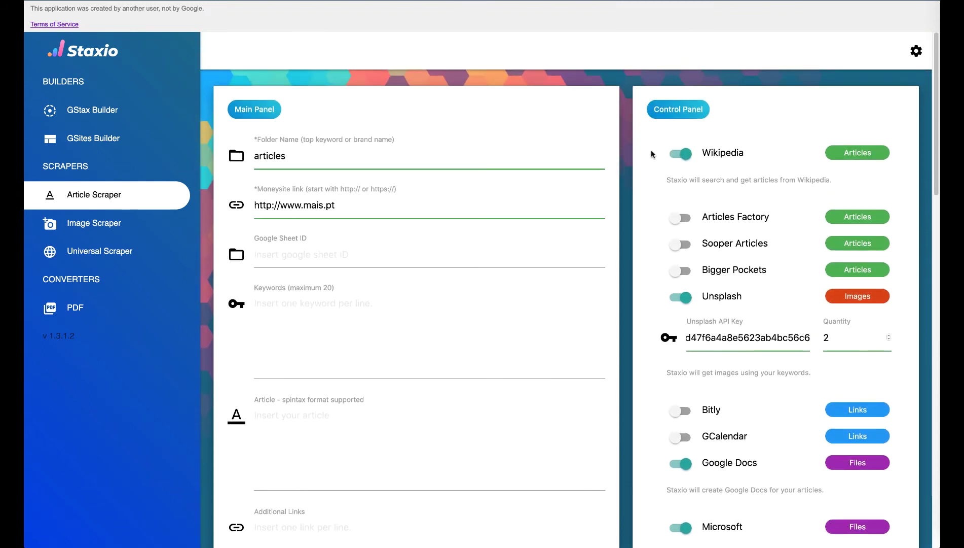
scroll(651, 151, "down", 1)
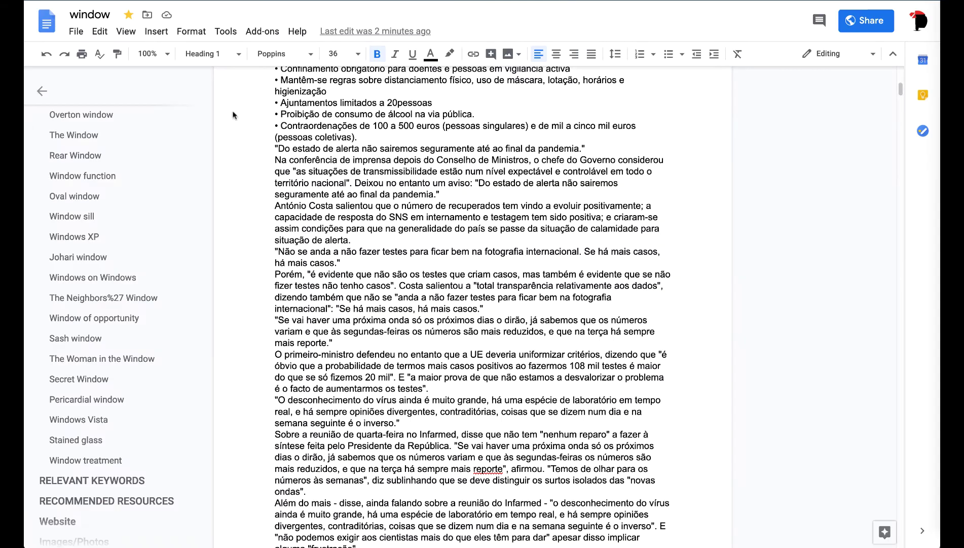
scroll(101, 284, "down", 1)
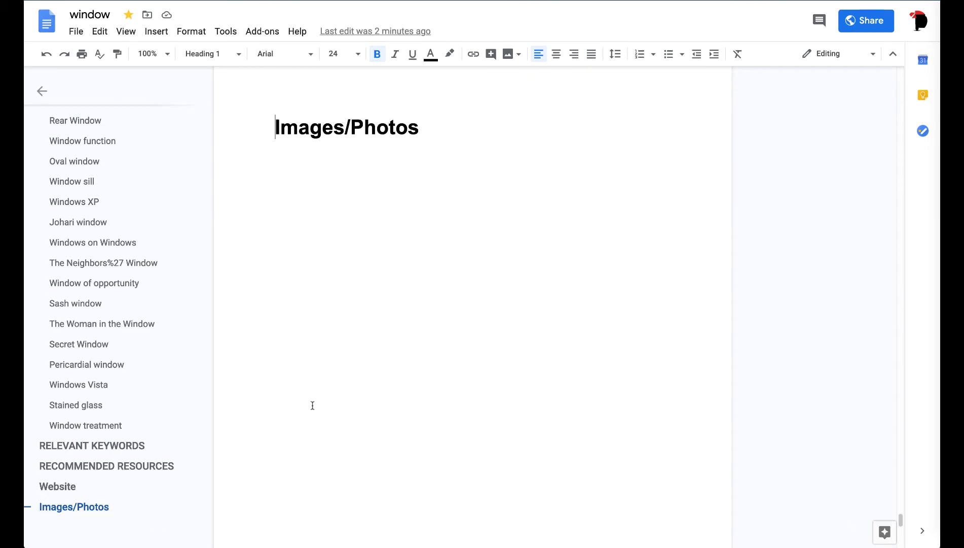
Step: View both window photos below the Images/Photos heading
scroll(312, 405, "down", 6)
scroll(312, 405, "down", 10)
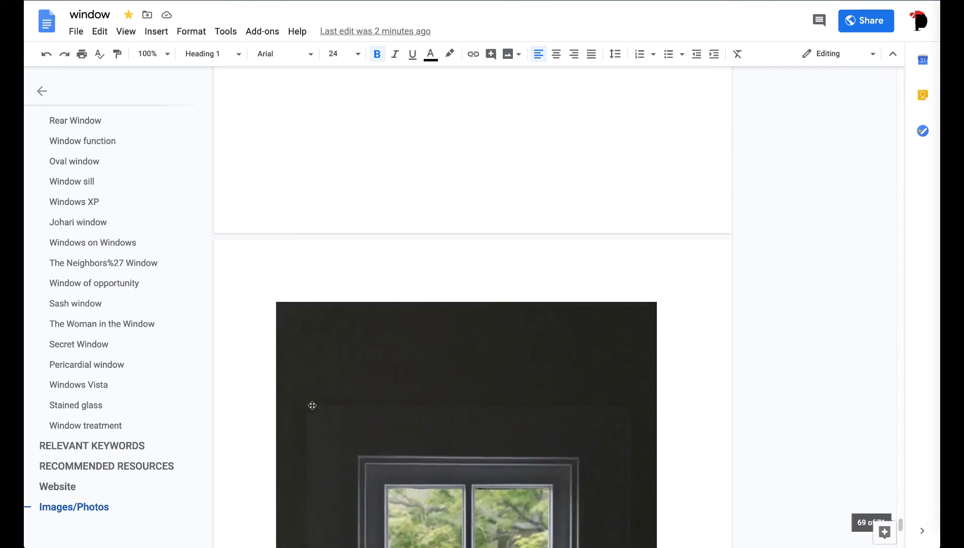
scroll(313, 405, "down", 10)
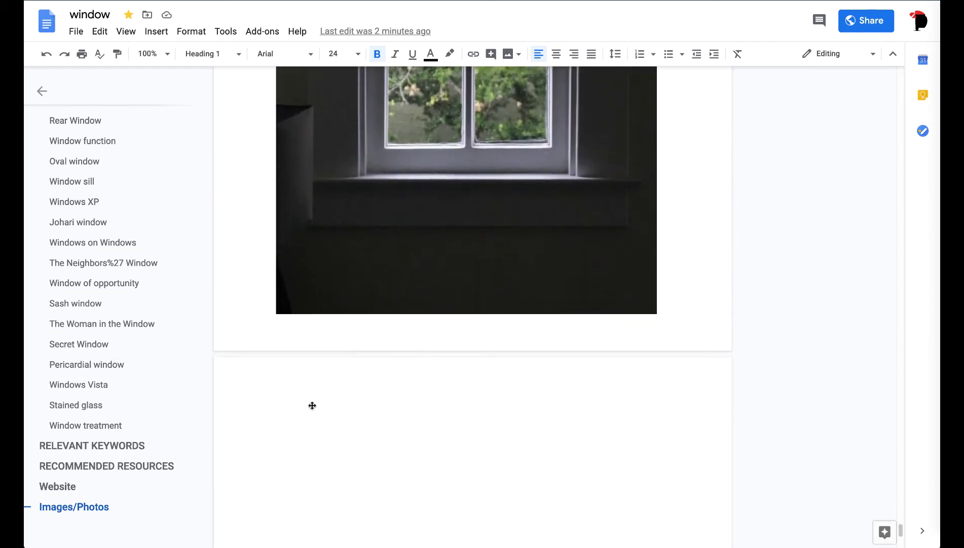
scroll(313, 405, "down", 8)
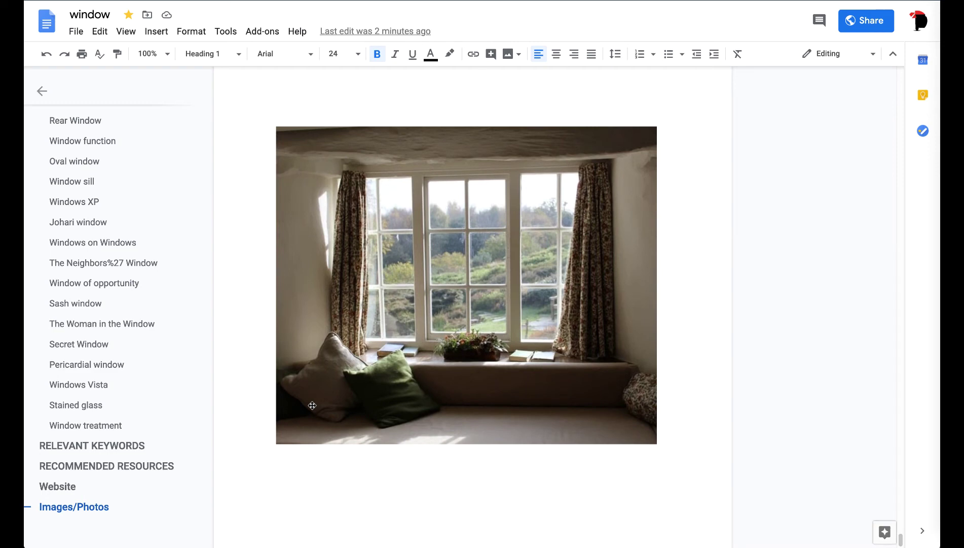
scroll(312, 405, "down", 4)
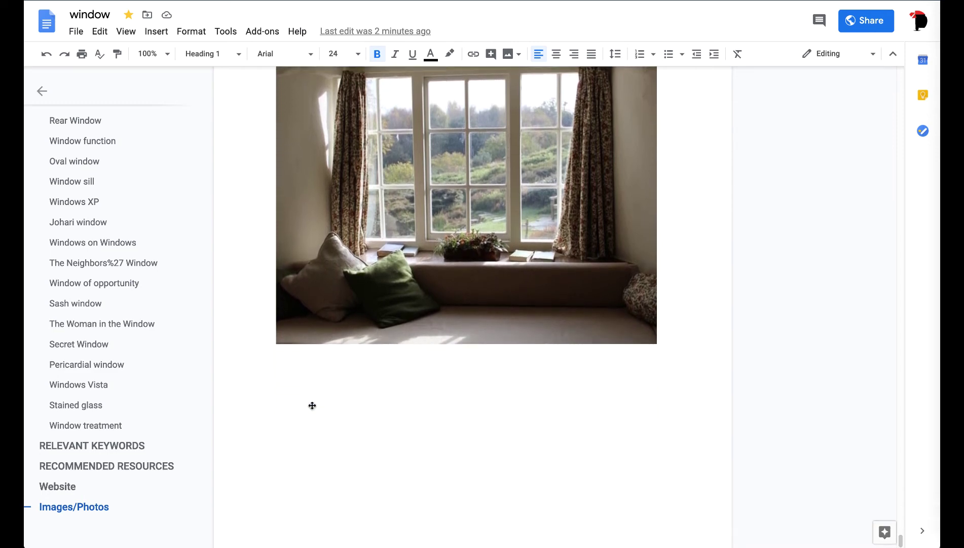
Step: Scroll back to the top of the document and return to the Staxio Article Scraper tab
scroll(312, 405, "up", 2)
scroll(312, 405, "up", 20)
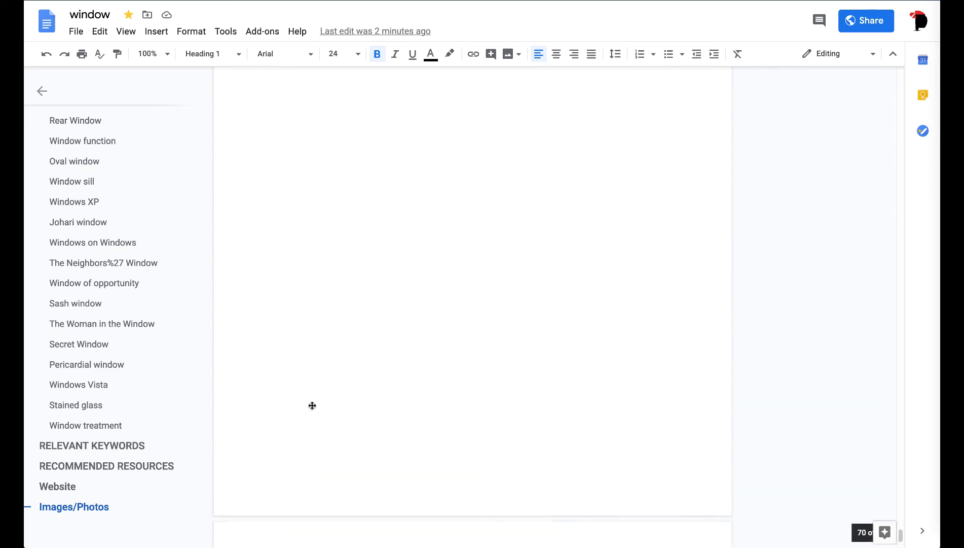
scroll(312, 405, "up", 15)
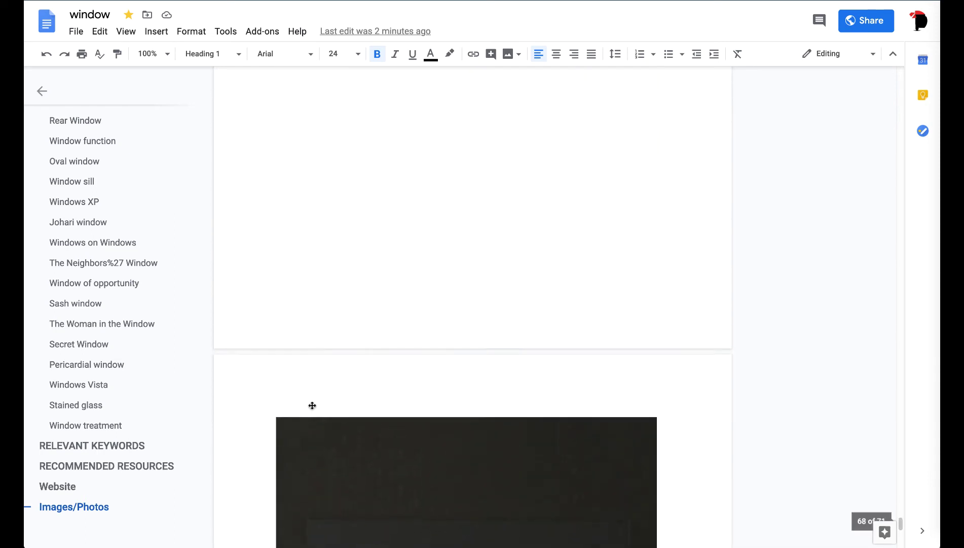
scroll(312, 405, "up", 10)
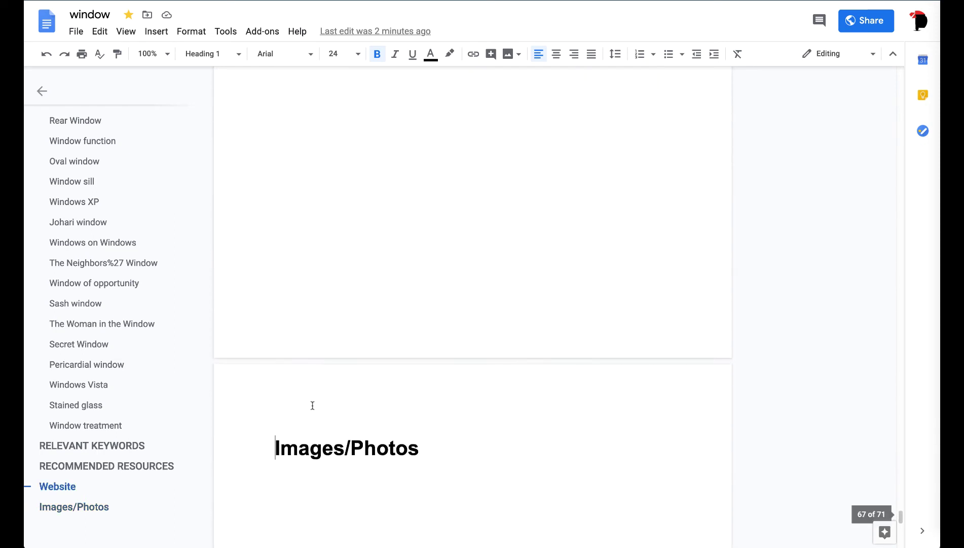
scroll(312, 405, "up", 10)
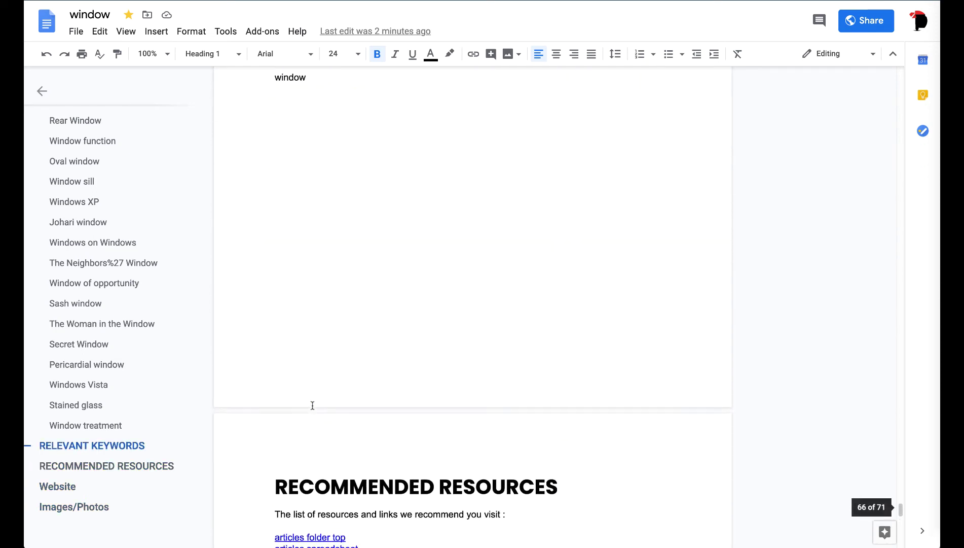
scroll(312, 405, "up", 5)
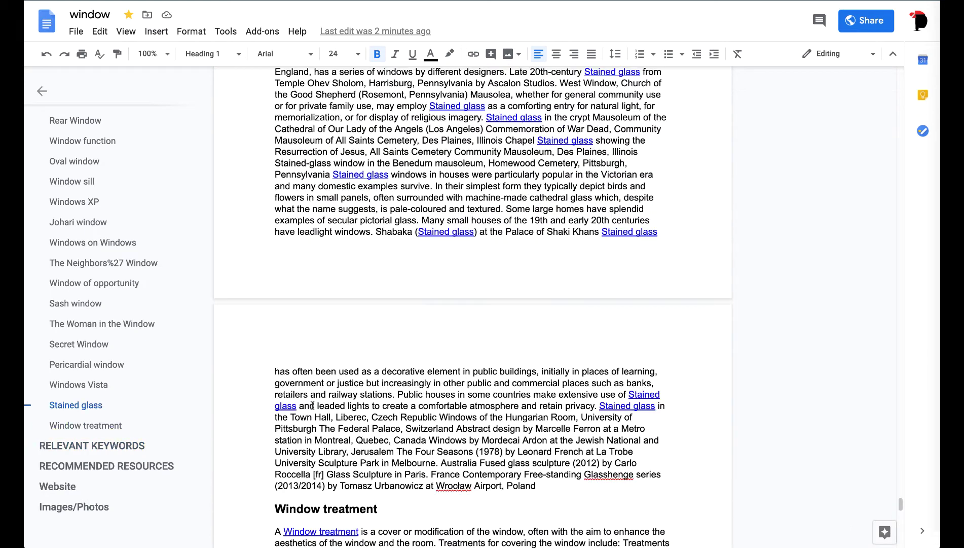
scroll(312, 405, "up", 20)
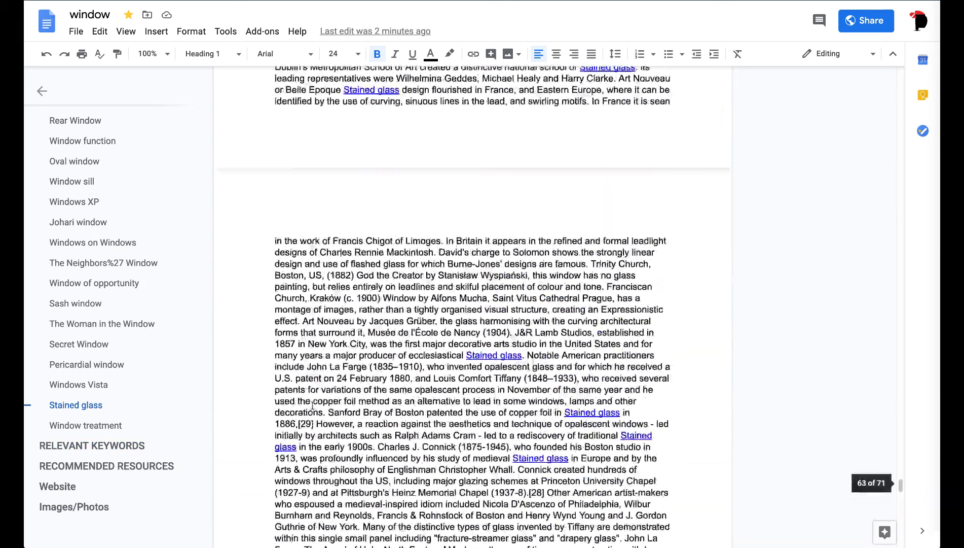
scroll(312, 405, "up", 20)
scroll(312, 405, "up", 20)
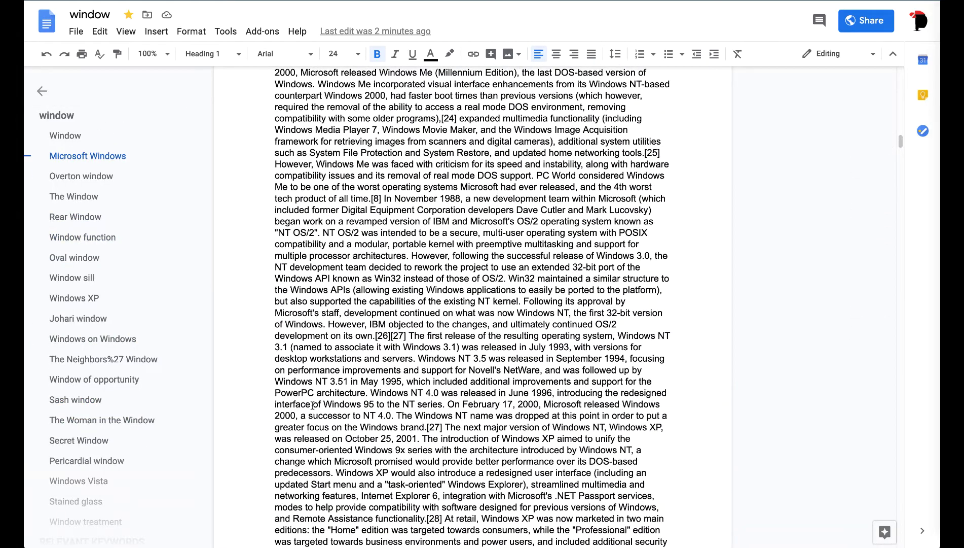
mouse_move(901, 141)
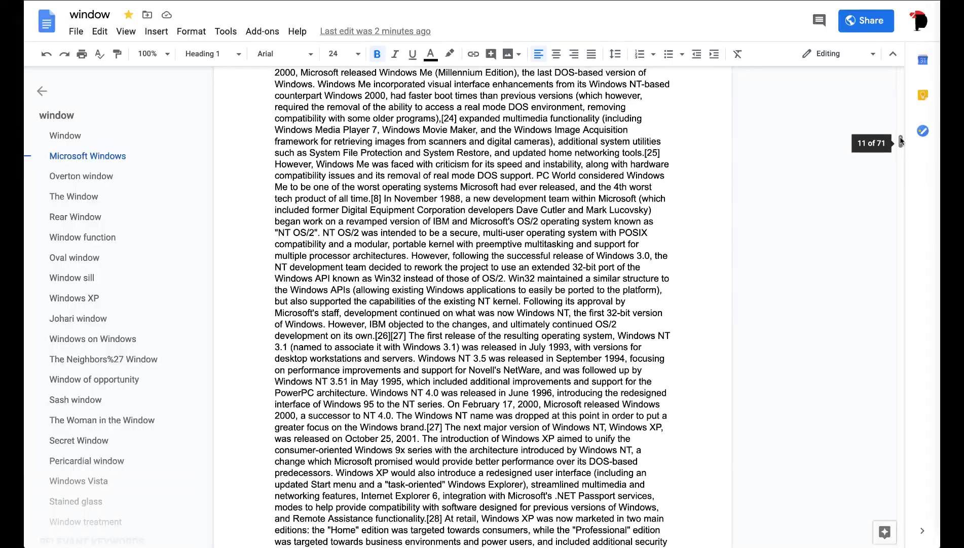
left_click_drag(901, 141, 900, 89)
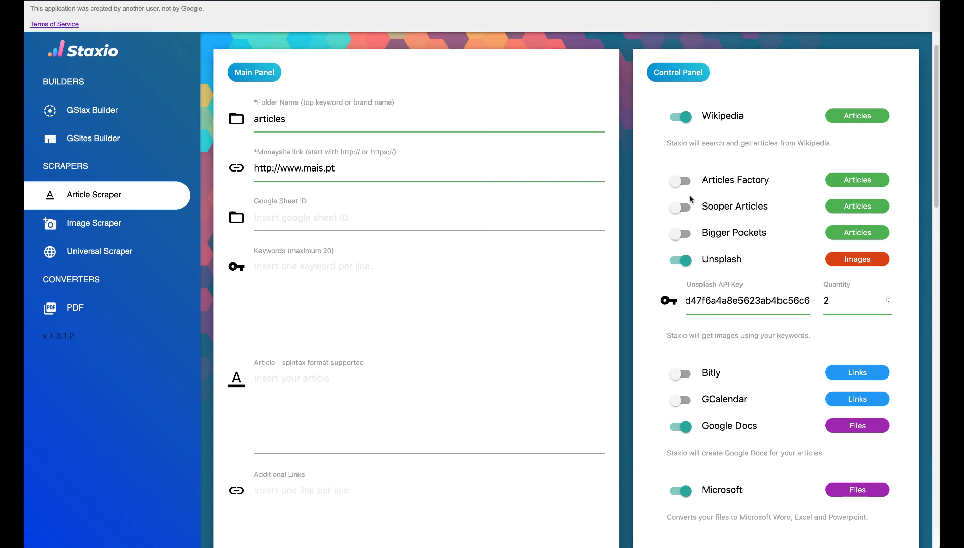
Step: Enable Articles Factory, Sooper Articles and Bigger Pockets as extra article sources
left_click(676, 186)
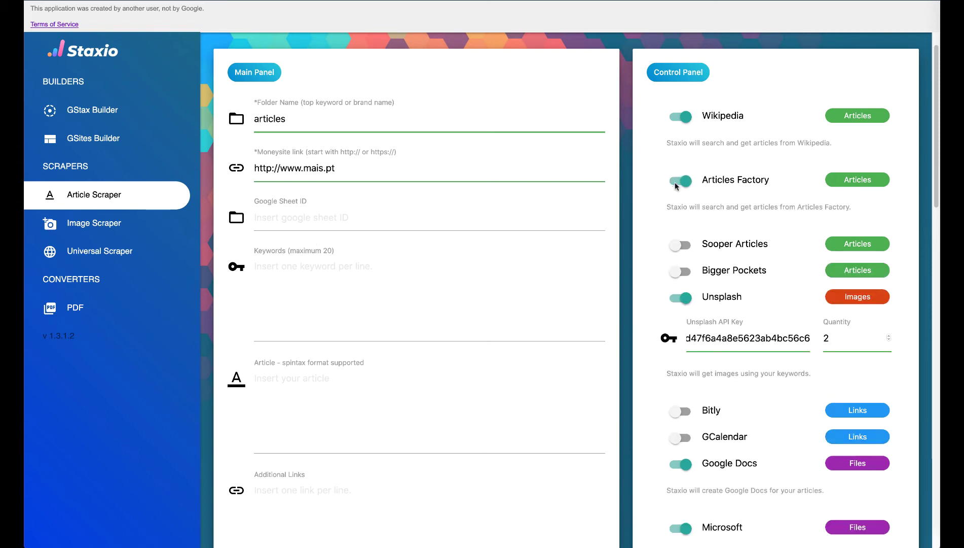
left_click(680, 246)
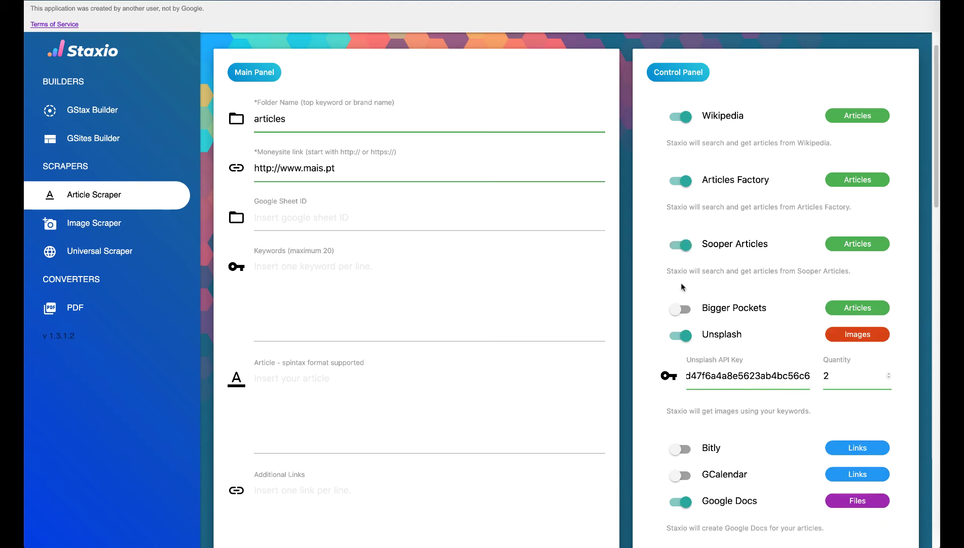
left_click(678, 313)
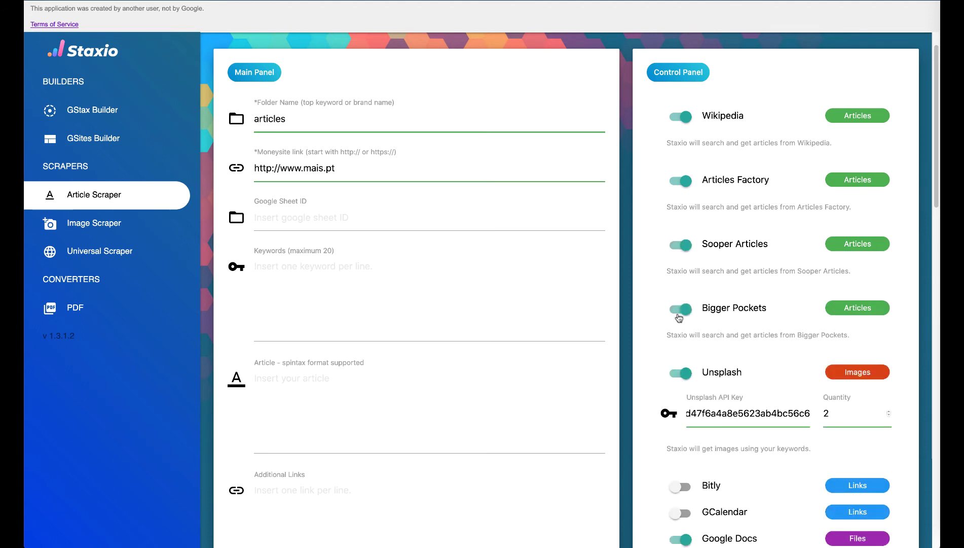
scroll(680, 317, "down", 2)
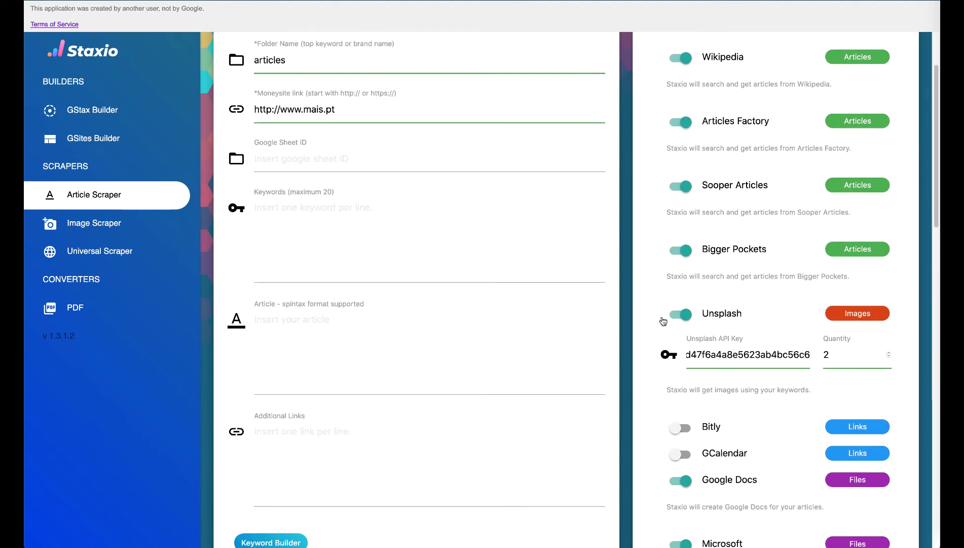
scroll(659, 321, "down", 1)
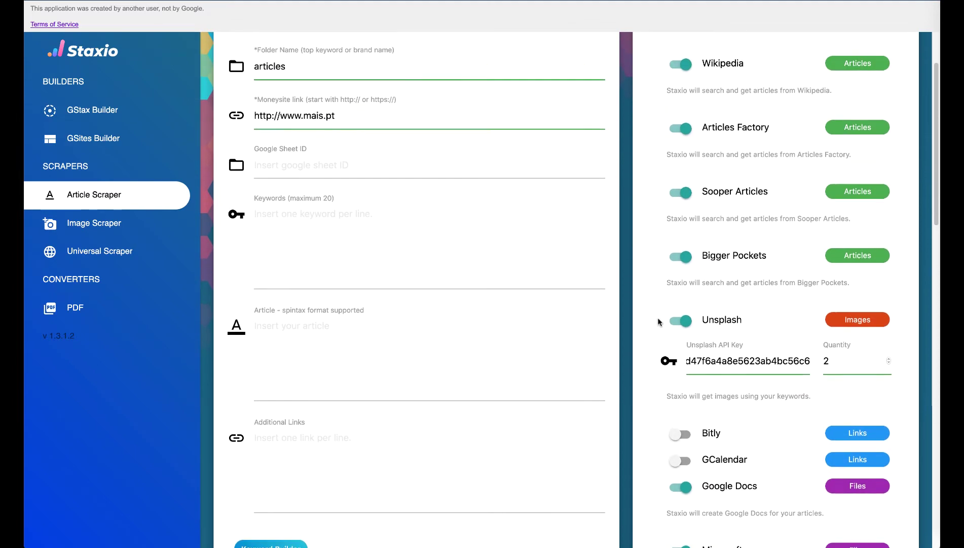
scroll(659, 322, "up", 2)
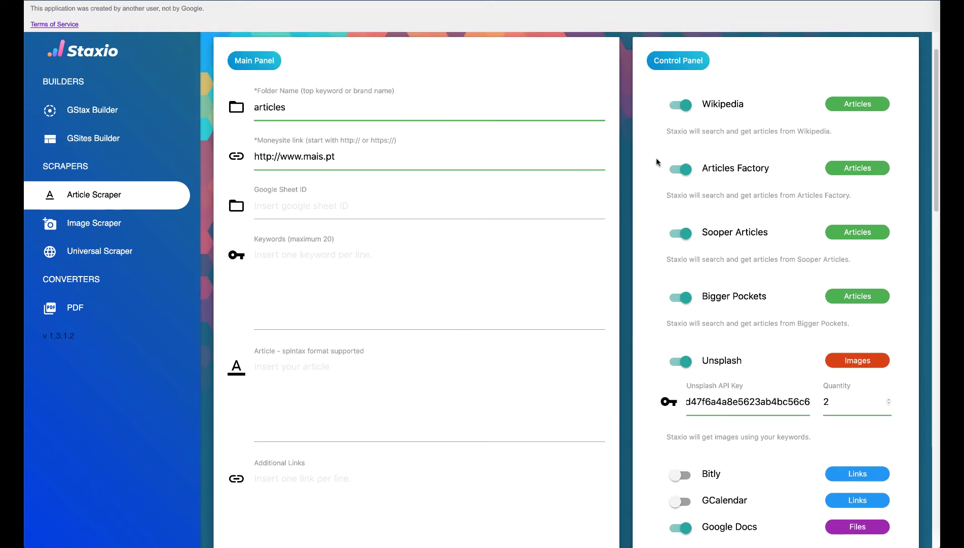
scroll(657, 144, "down", 10)
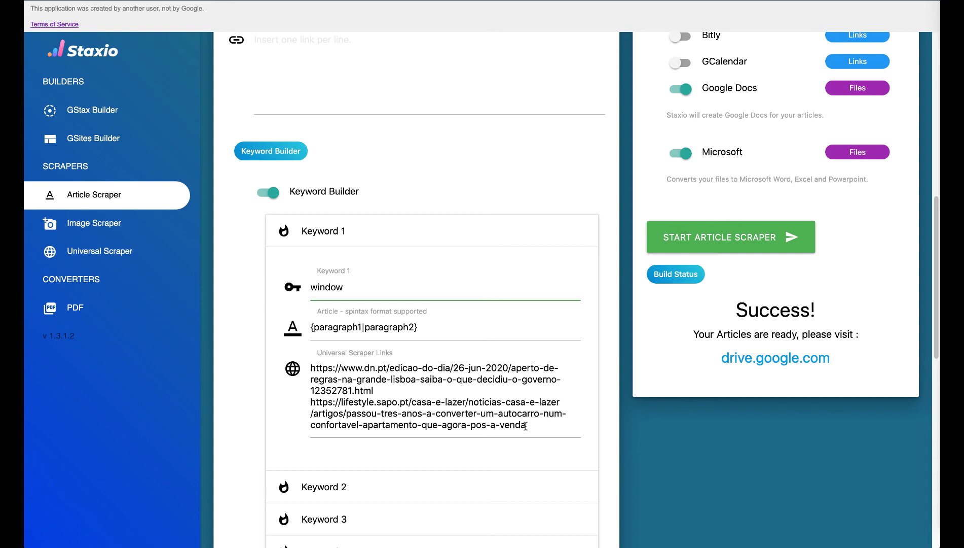
Step: Start the article scraper for 'window' and open the generated 'window' doc from the articles folder
left_click(661, 237)
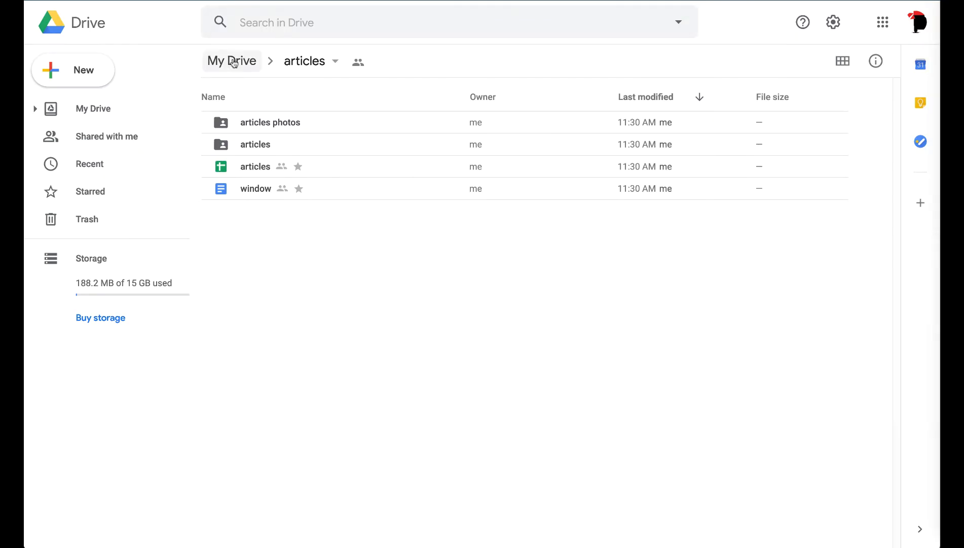
double_click(248, 190)
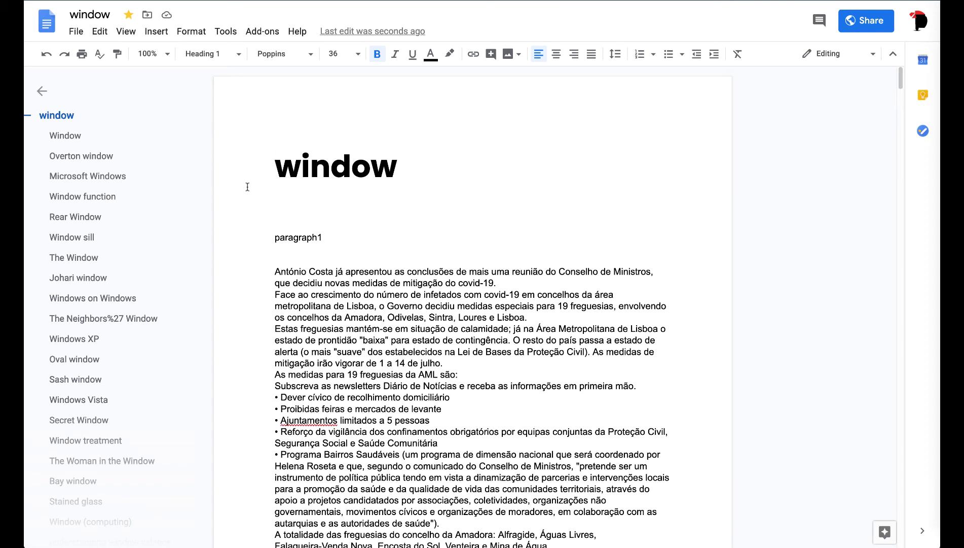
Step: Read through the generated 'window' article's heading and paragraphs
mouse_move(901, 76)
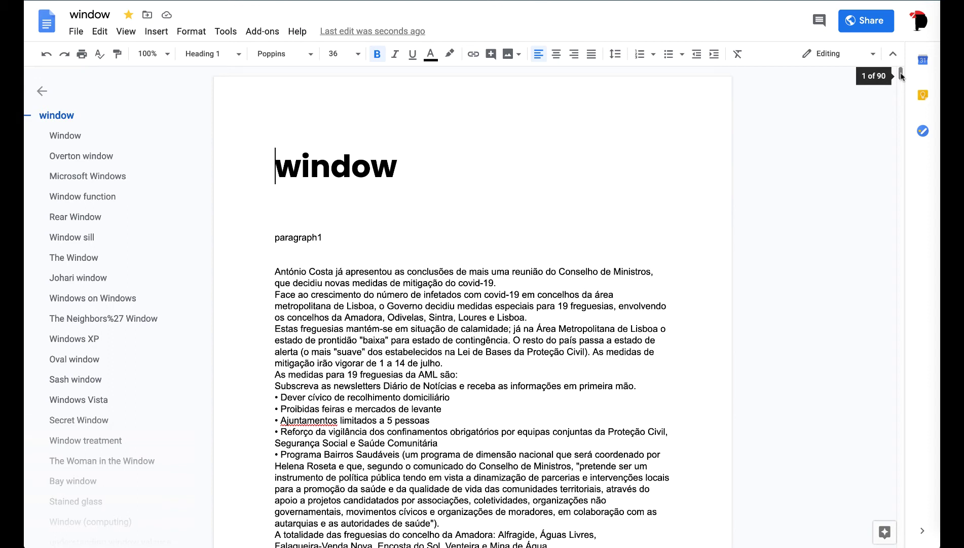
scroll(315, 213, "down", 1)
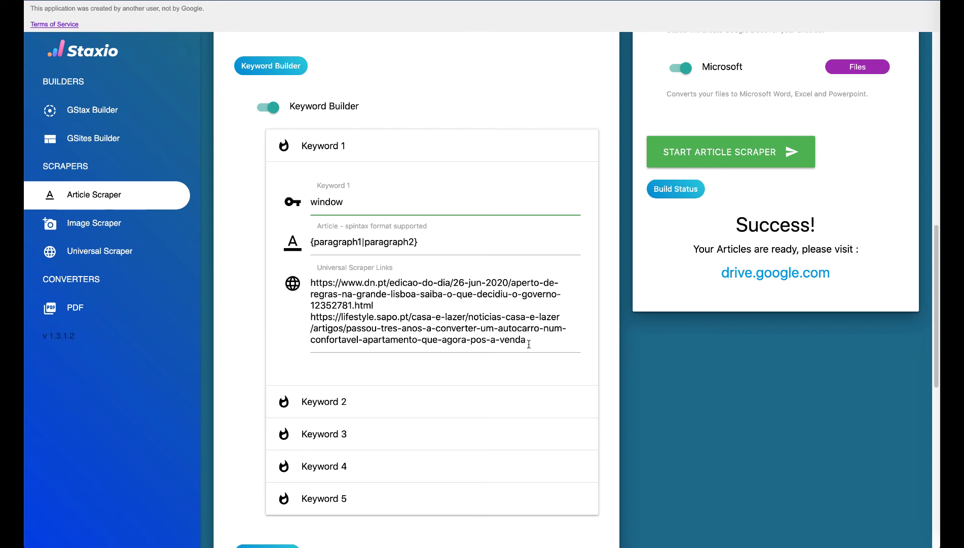
Step: Expand the Keyword 2, 3, 4 and 5 entries in the Keyword Builder
scroll(528, 344, "up", 3)
scroll(529, 343, "down", 3)
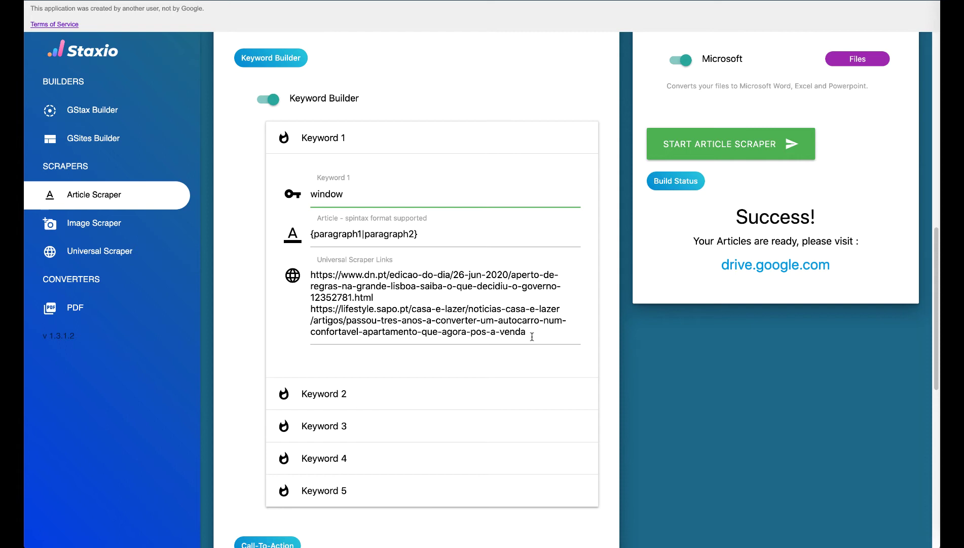
left_click(451, 393)
scroll(452, 391, "down", 4)
left_click(451, 391)
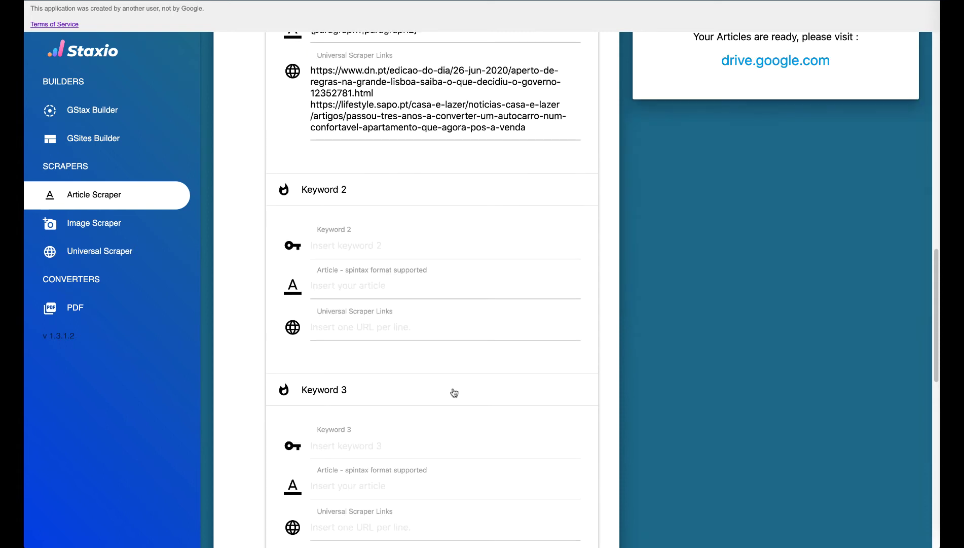
scroll(451, 387, "down", 3)
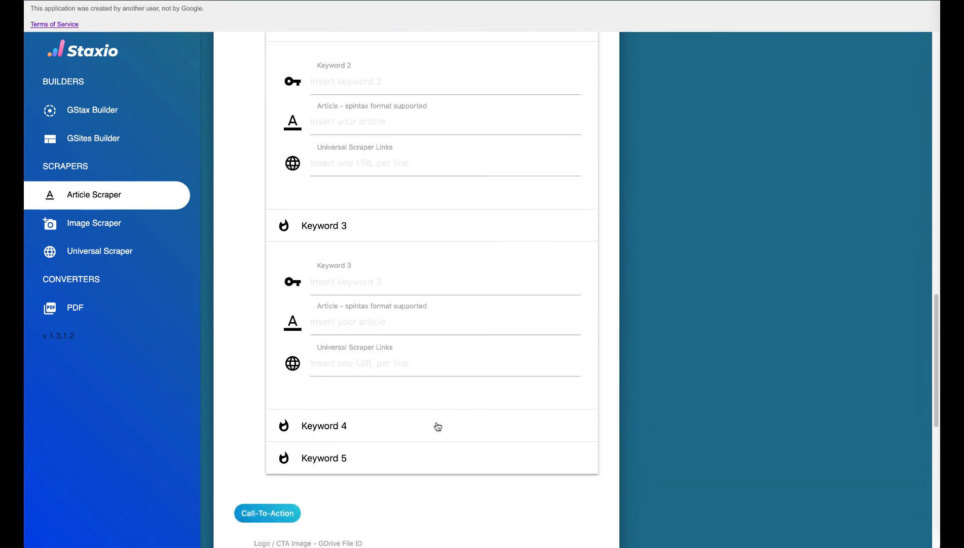
left_click(435, 424)
scroll(434, 421, "down", 3)
left_click(421, 466)
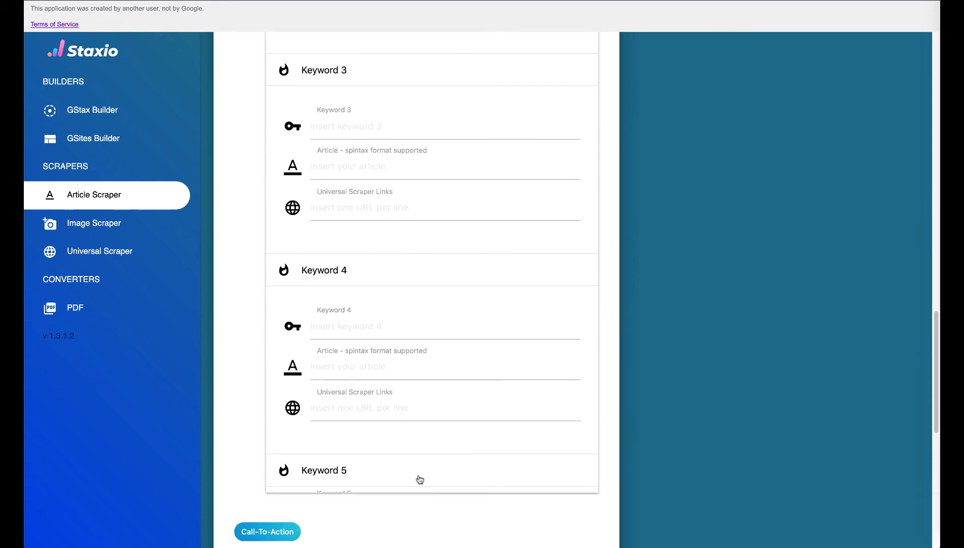
scroll(419, 472, "down", 3)
Step: Focus Keyword 1's spintax article field and review its filled 'window' entry
scroll(418, 475, "up", 12)
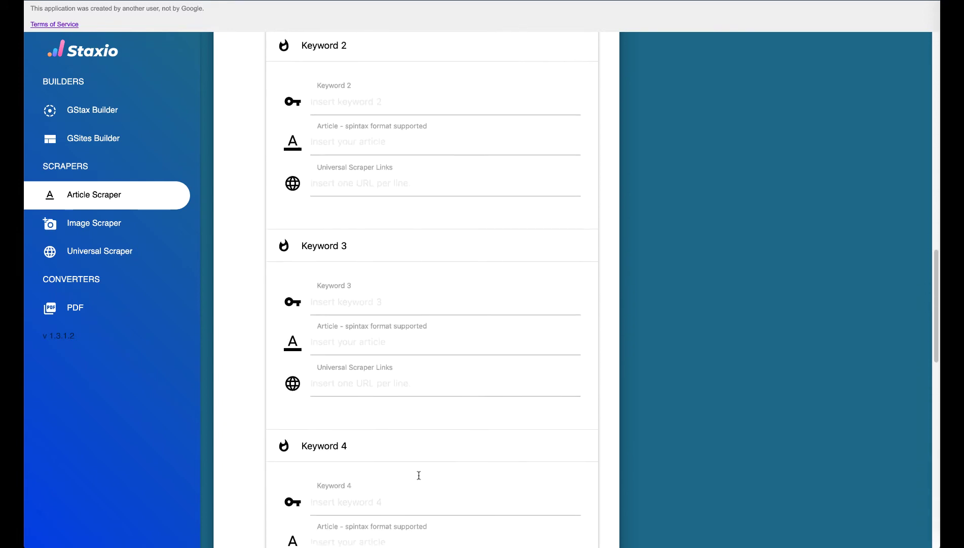
scroll(419, 475, "up", 2)
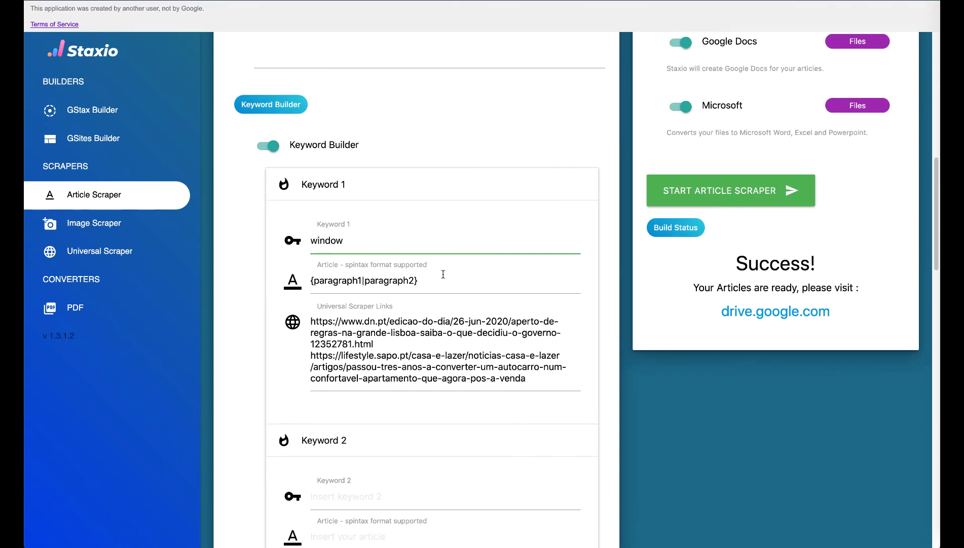
left_click(417, 280)
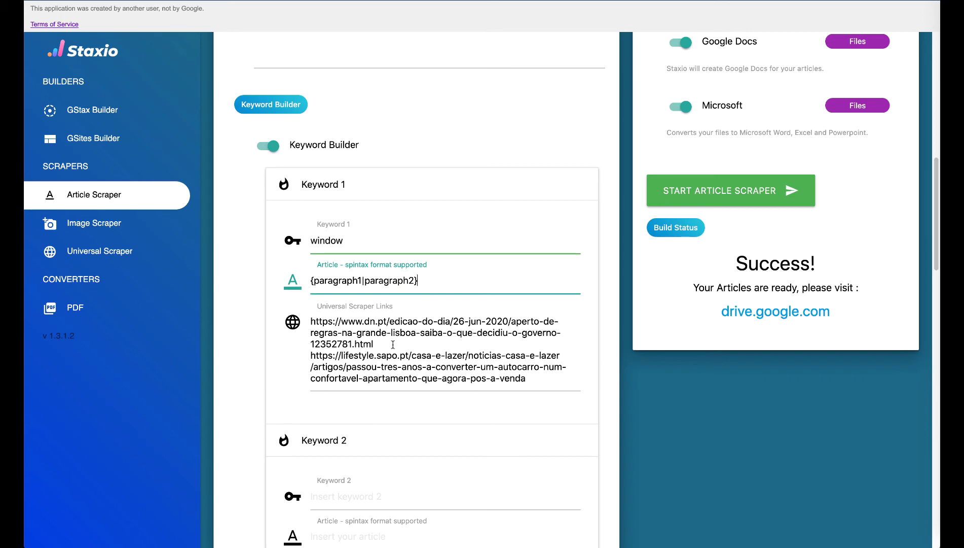
scroll(393, 345, "down", 3)
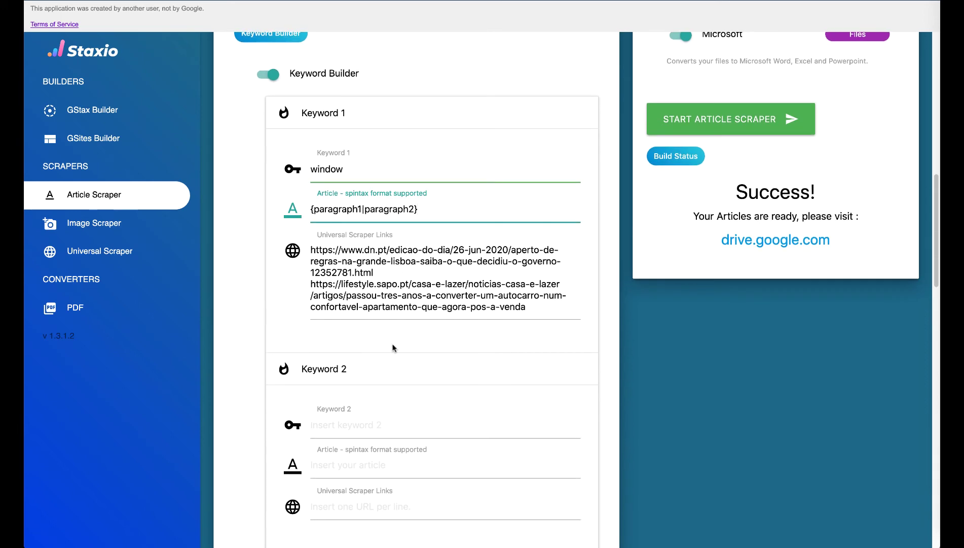
scroll(393, 346, "up", 2)
scroll(393, 347, "up", 1)
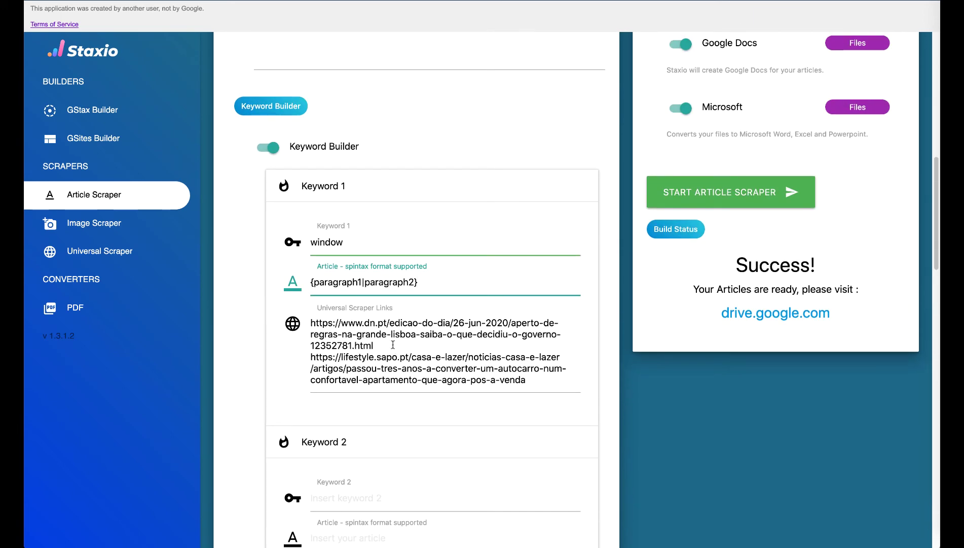
scroll(393, 345, "down", 5)
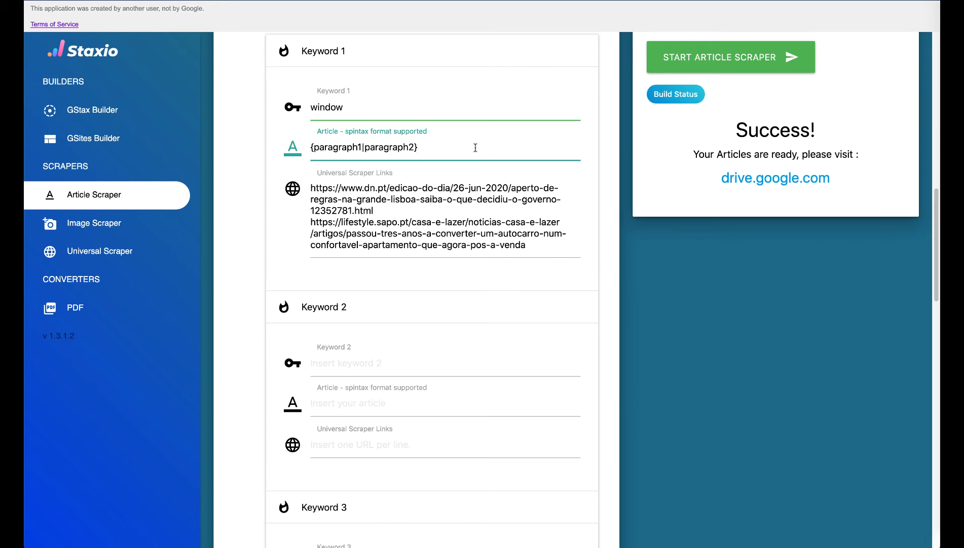
scroll(475, 146, "up", 1)
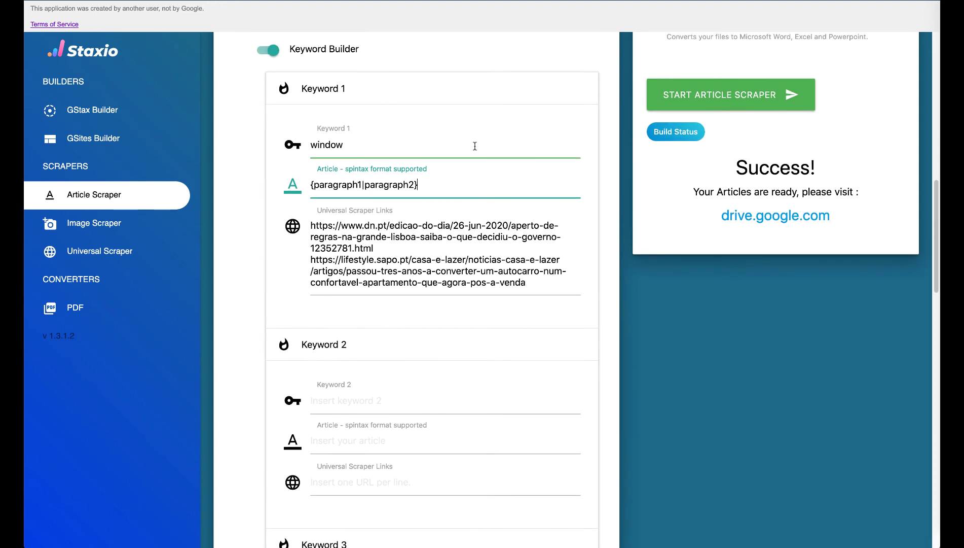
scroll(475, 146, "up", 1)
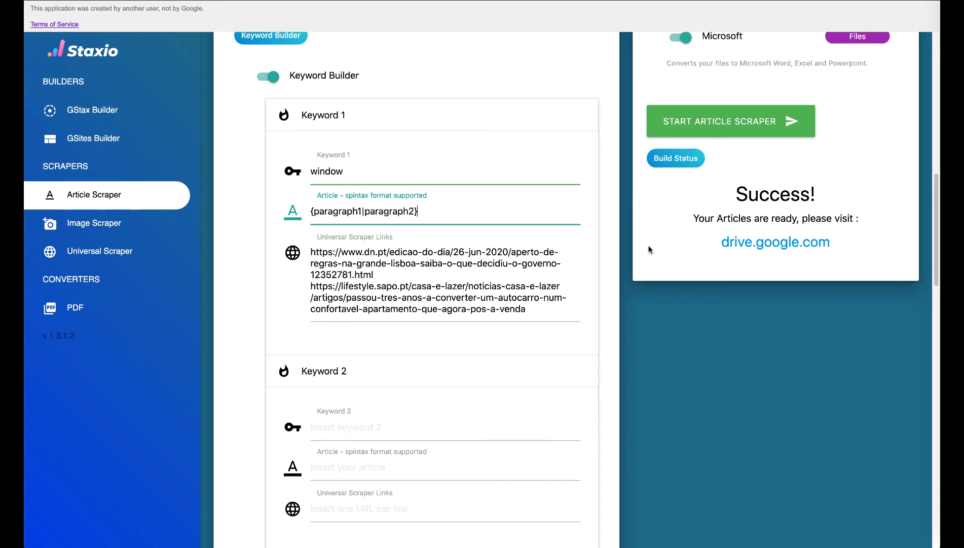
Step: Collapse the Keyword 1 to 5 entries and return to the top of the Article Scraper form
left_click(527, 124)
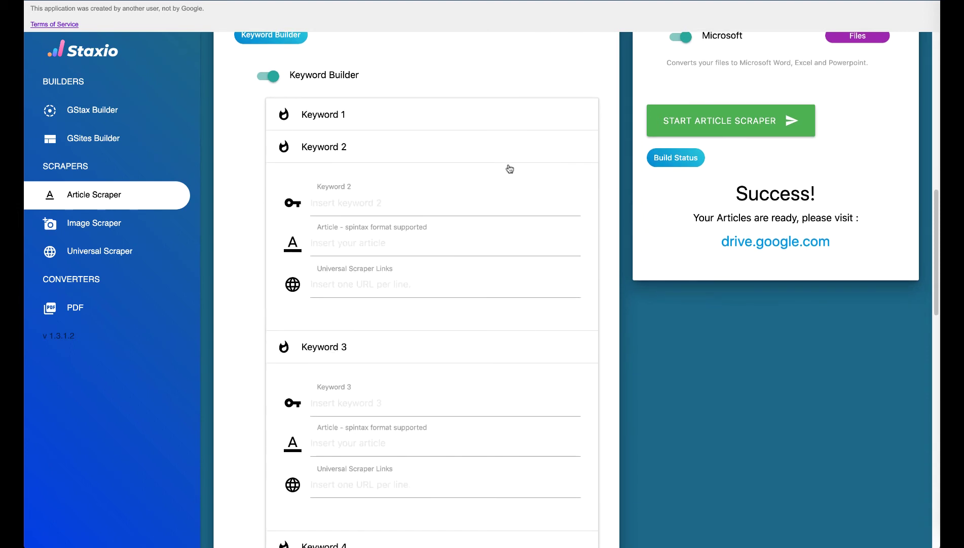
left_click(511, 158)
left_click(516, 176)
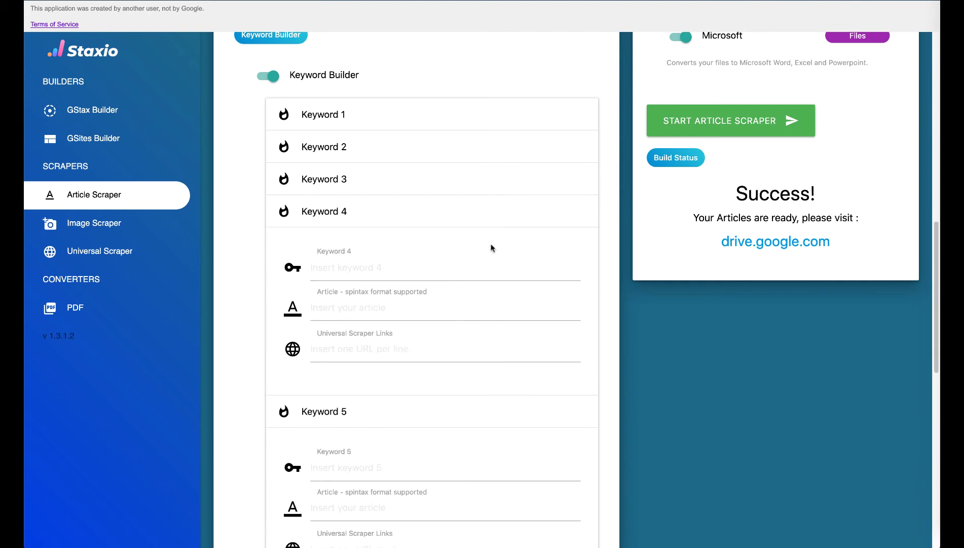
left_click(503, 215)
left_click(496, 252)
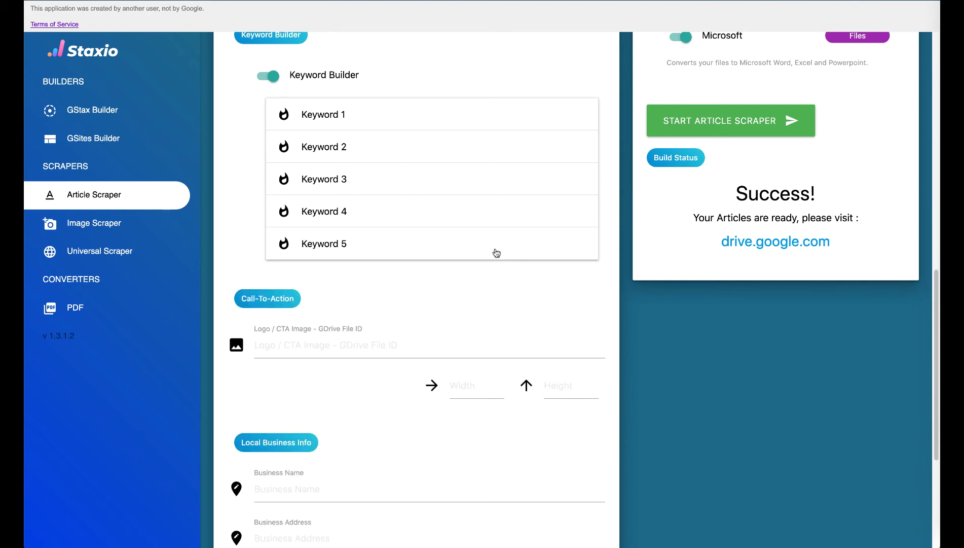
left_click(496, 252)
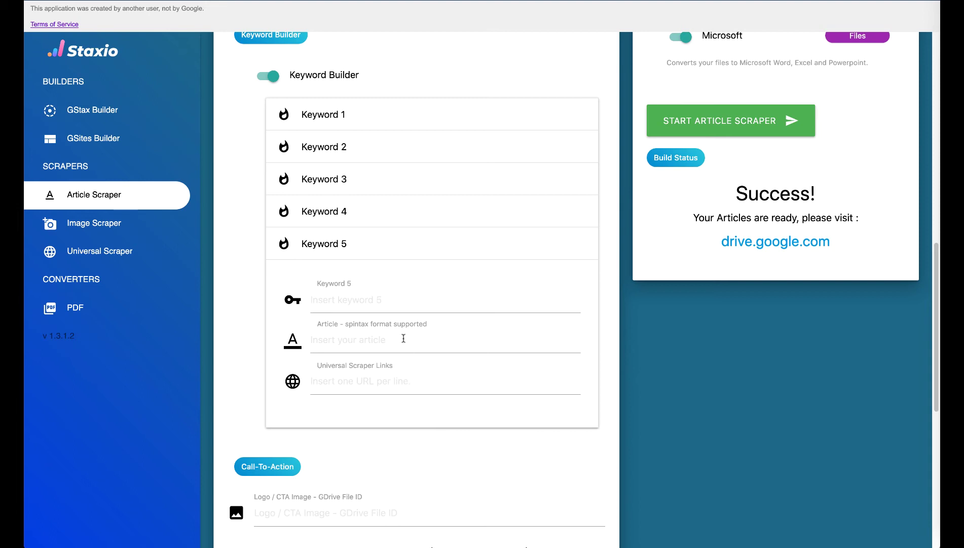
left_click(426, 243)
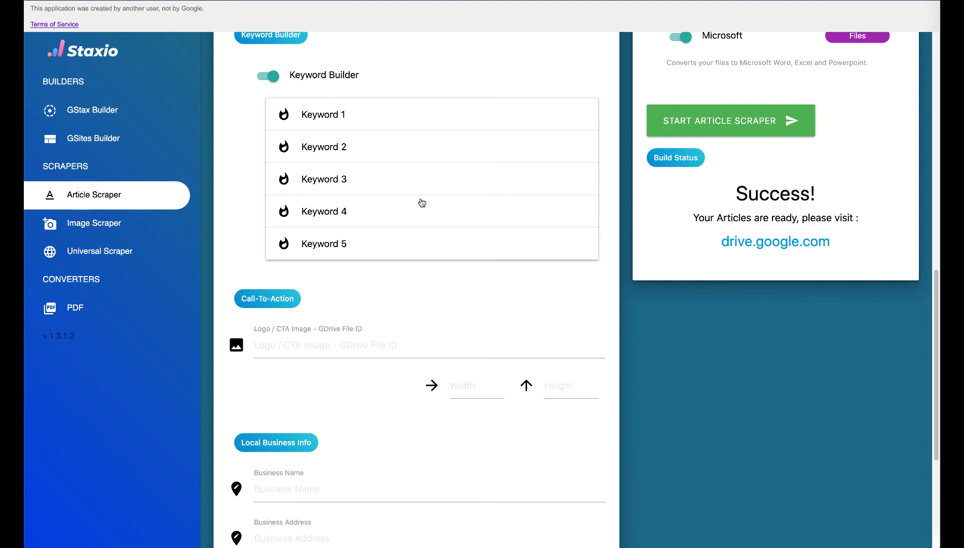
scroll(599, 289, "up", 15)
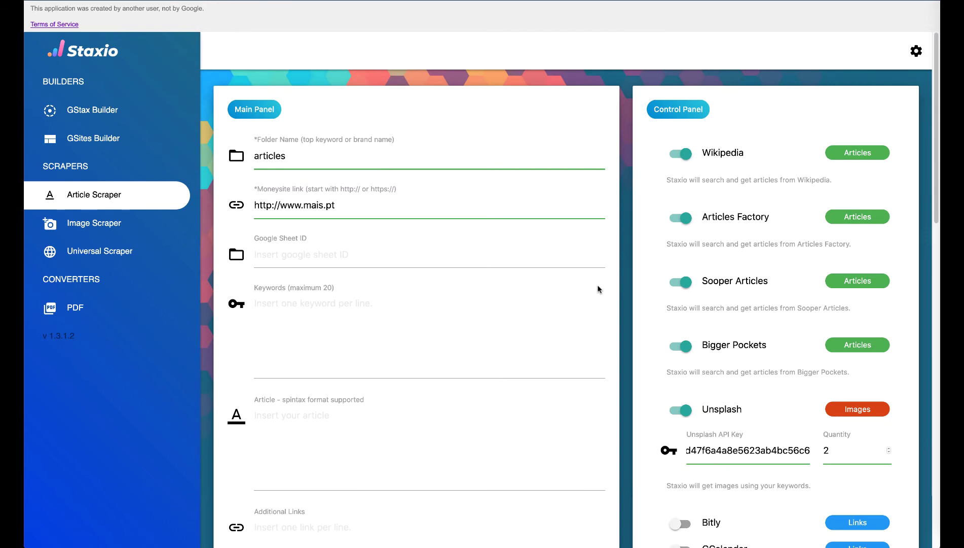
scroll(599, 289, "down", 10)
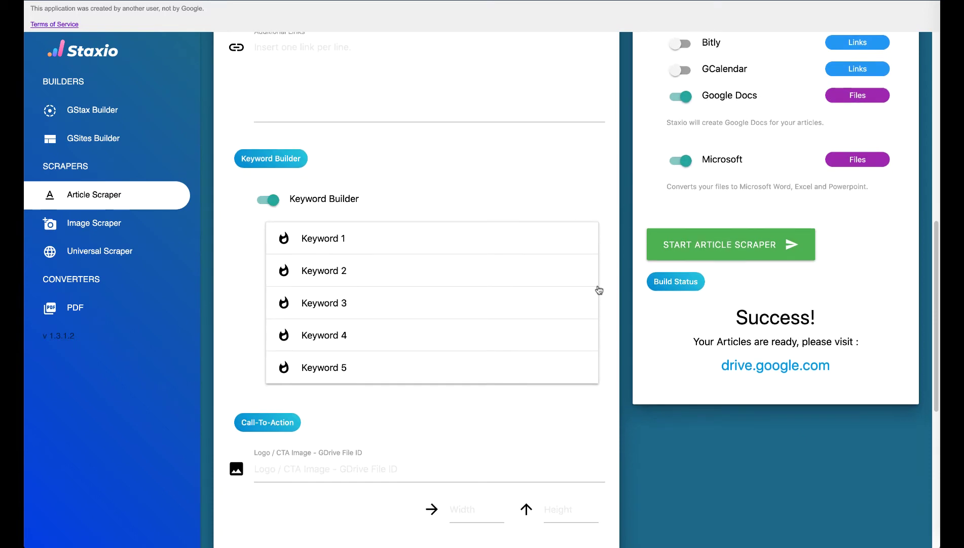
scroll(599, 289, "up", 4)
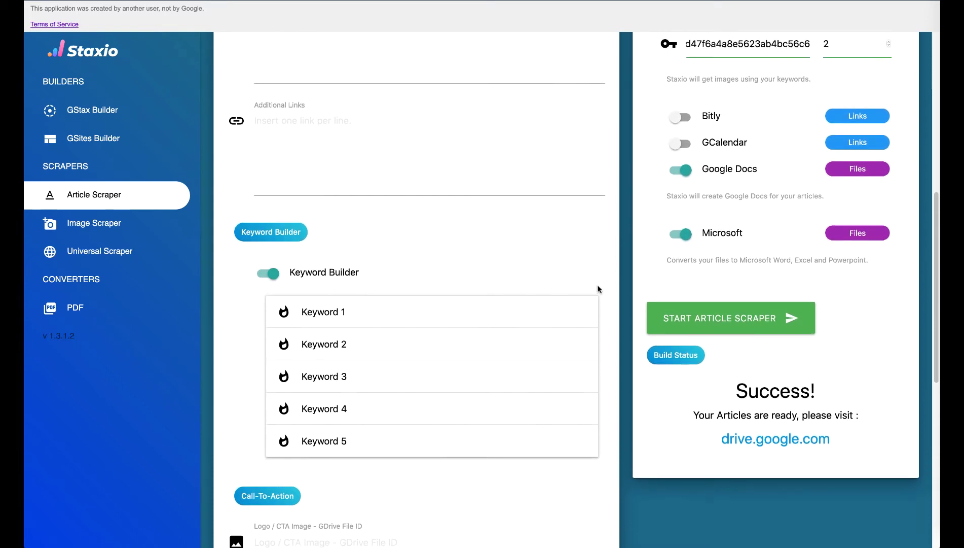
scroll(600, 289, "up", 6)
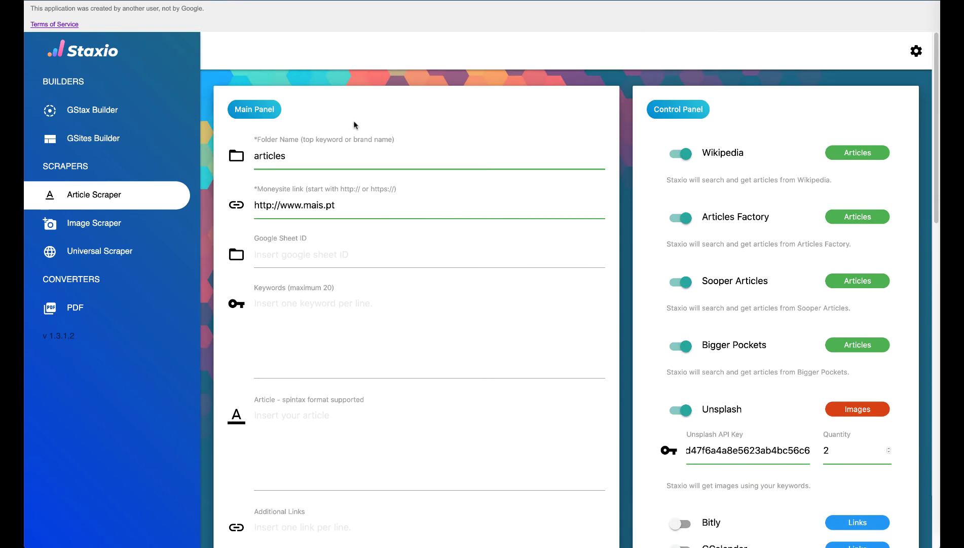
left_click(101, 112)
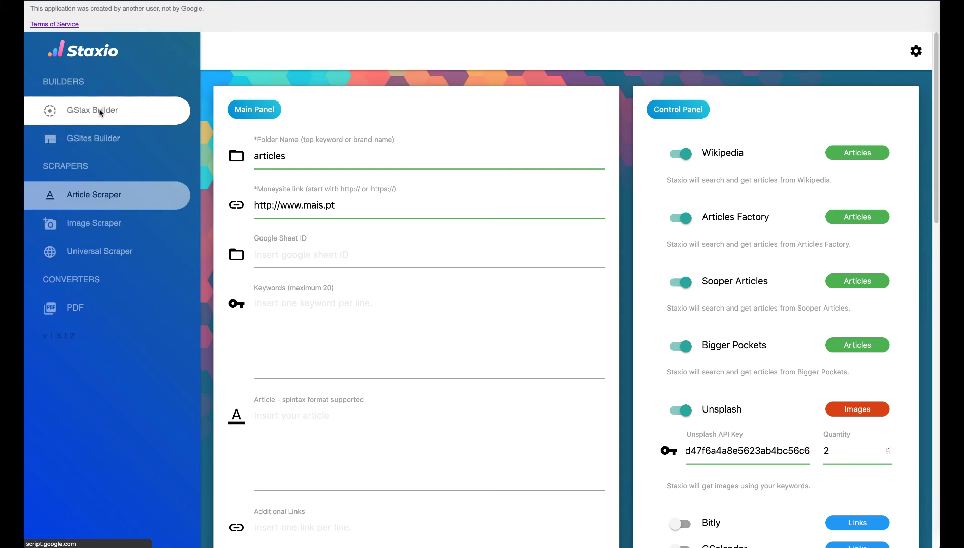
left_click(99, 111)
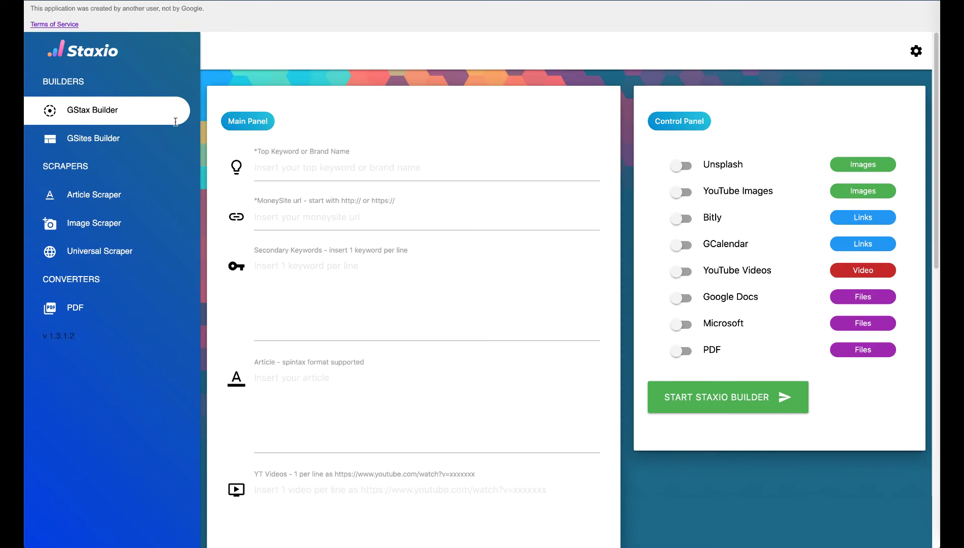
left_click(291, 175)
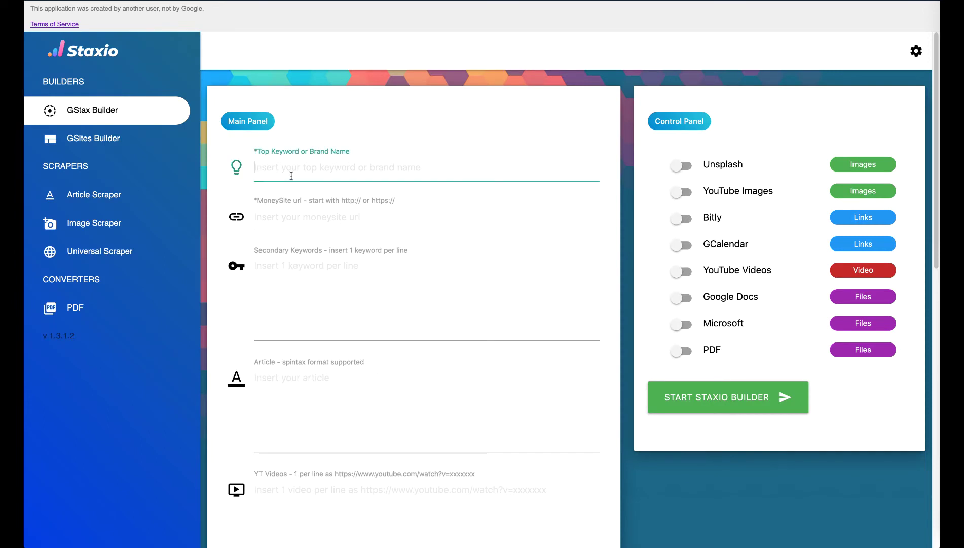
left_click(291, 176)
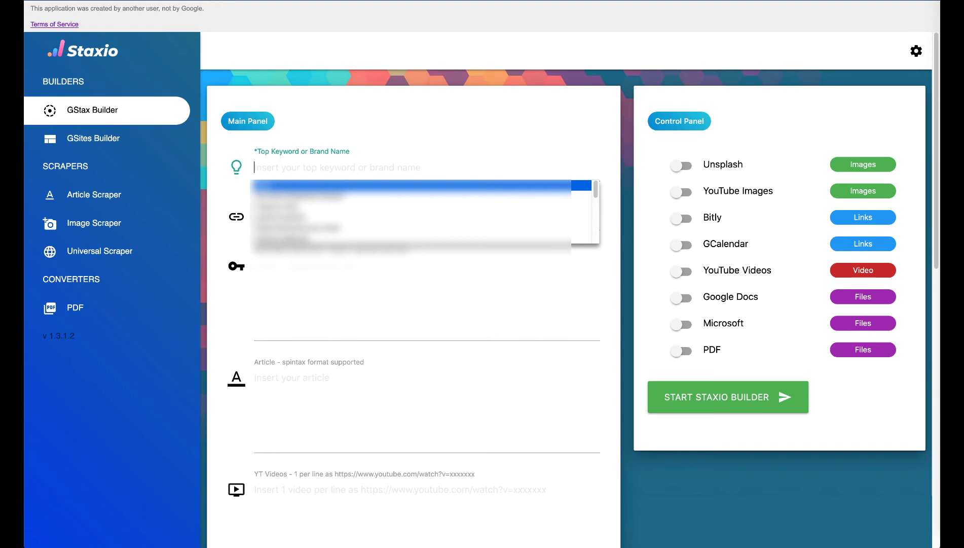
type("artic")
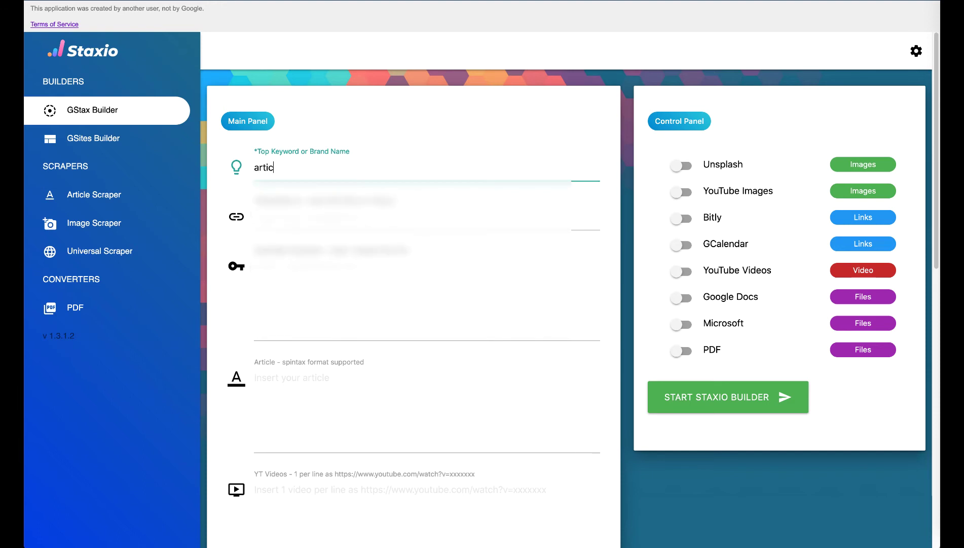
type("les")
key("Tab")
key("Down")
key("Return")
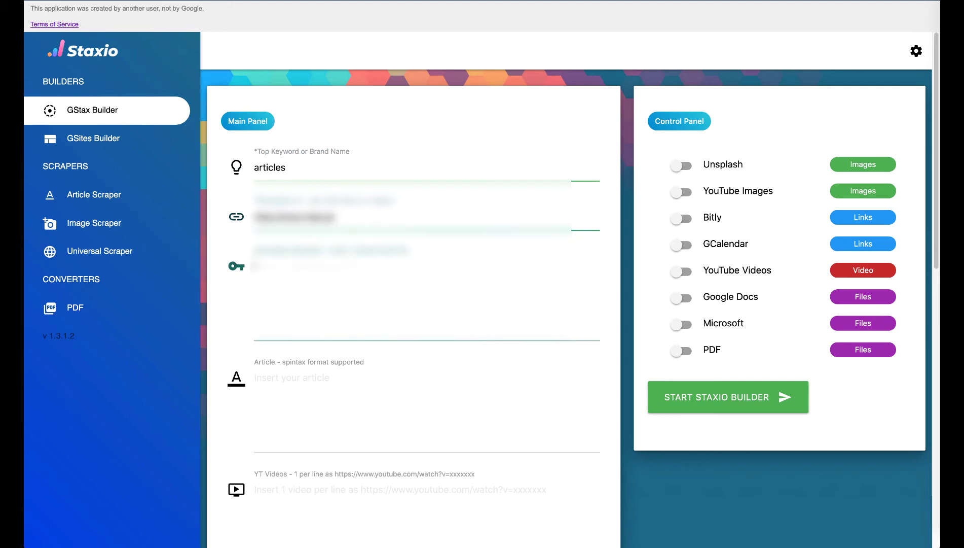
key("Tab")
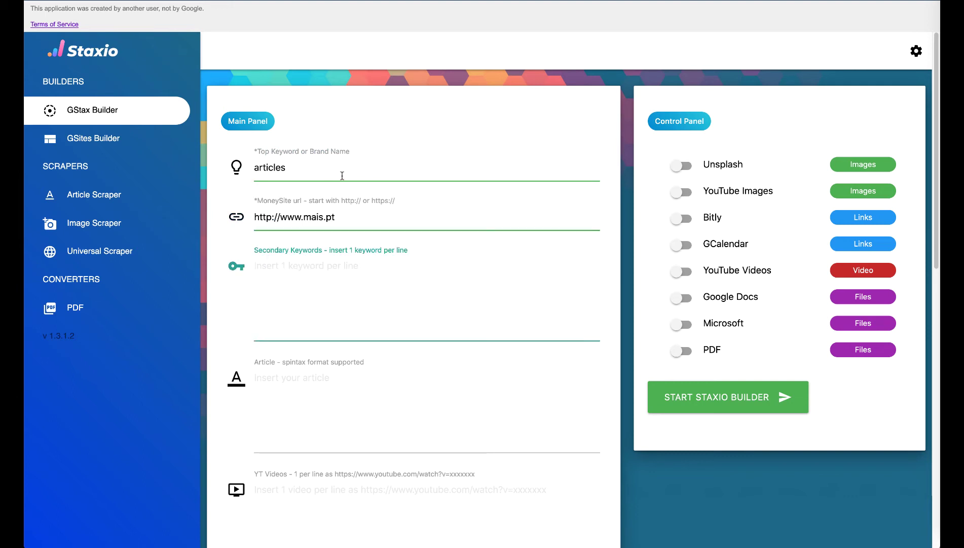
scroll(342, 176, "down", 10)
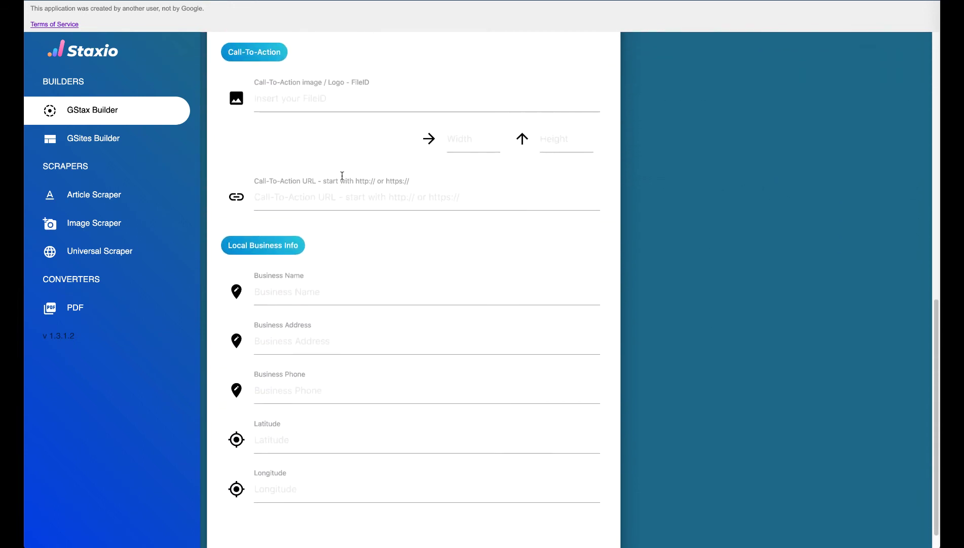
left_click(343, 111)
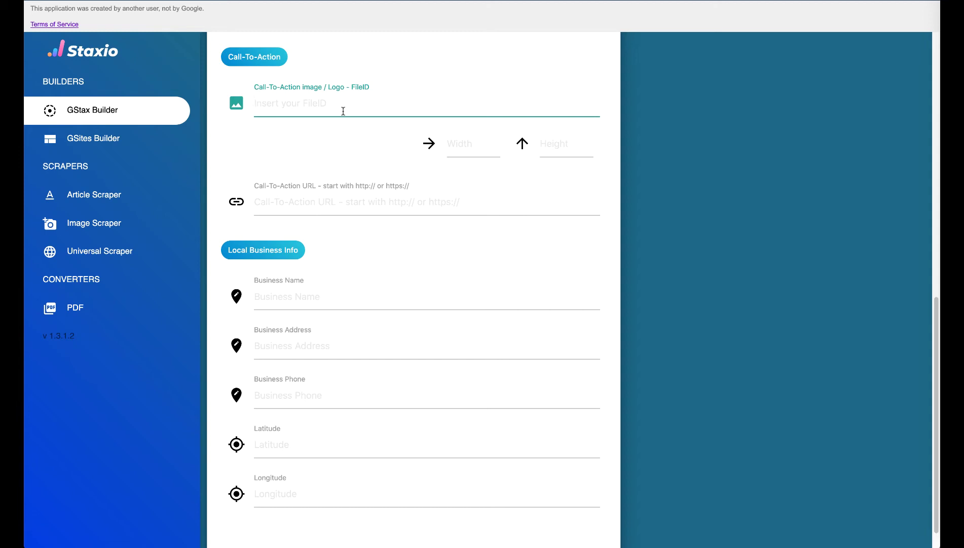
key("ctrl+v")
scroll(344, 111, "up", 9)
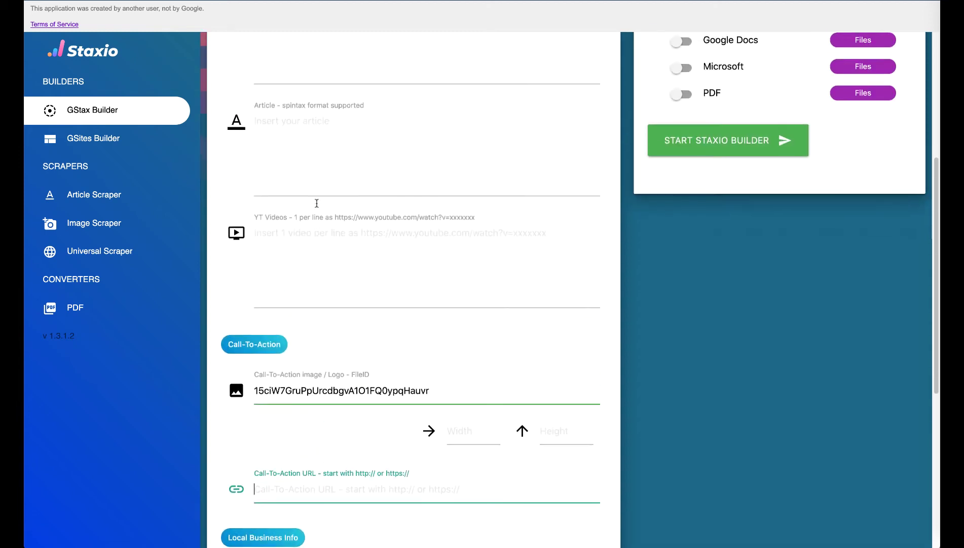
left_click(349, 130)
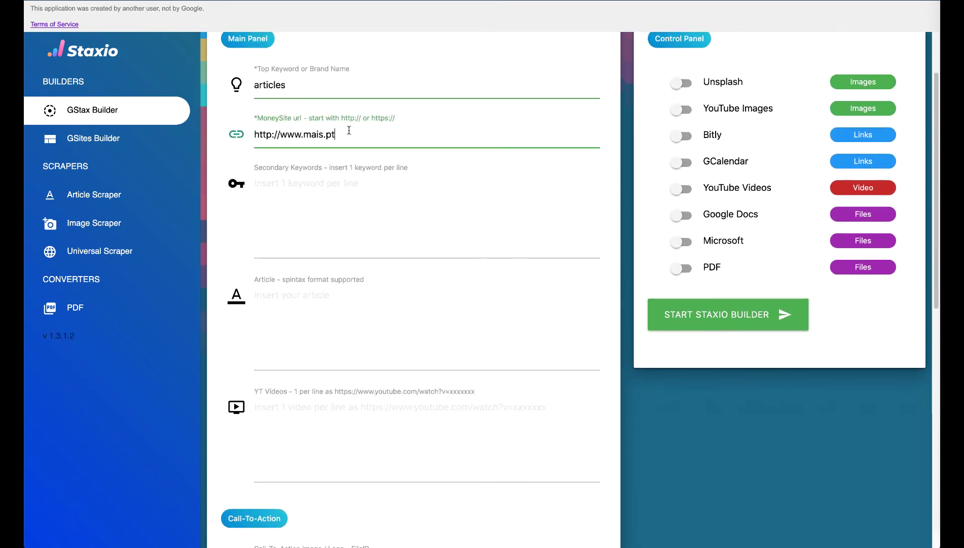
triple_click(349, 130)
key("ctrl+c")
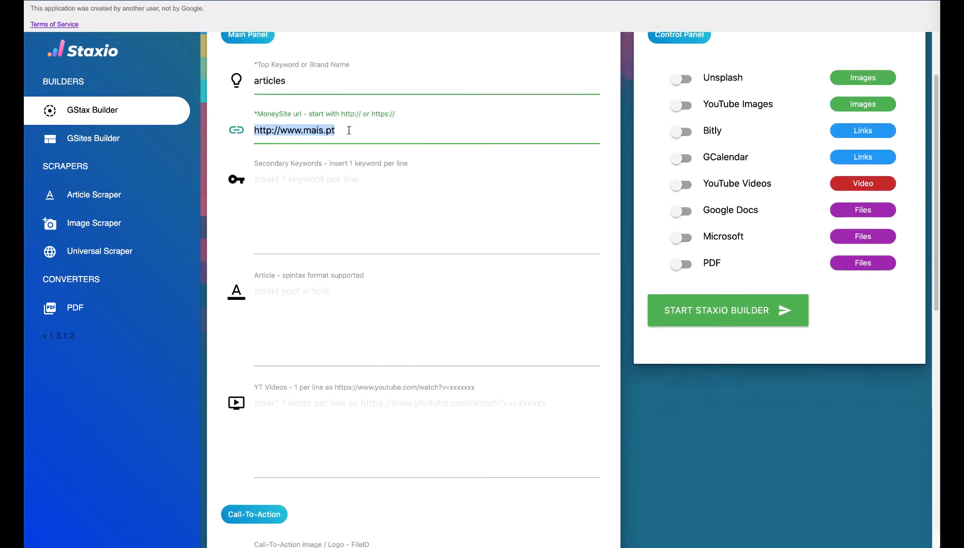
scroll(349, 130, "down", 1)
scroll(349, 130, "down", 8)
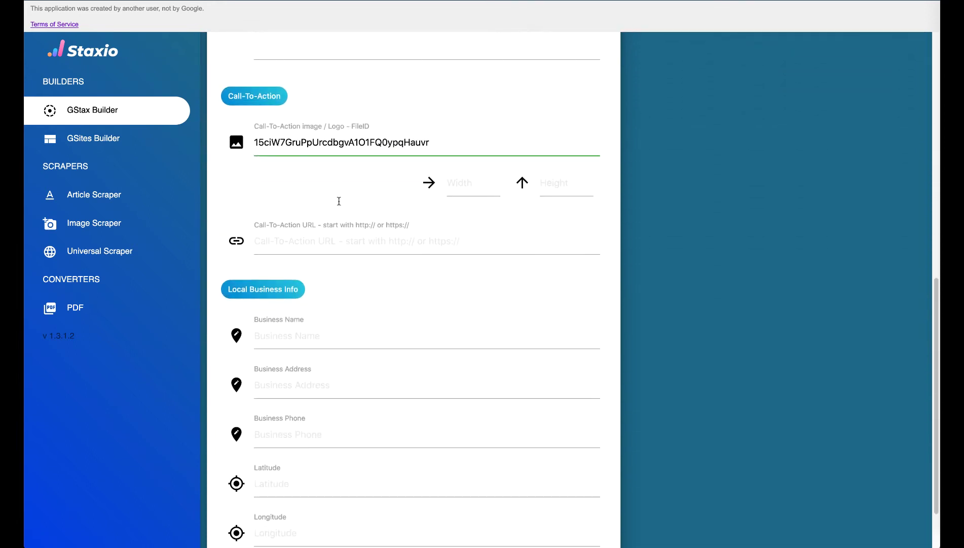
left_click(324, 247)
key("ctrl+v")
Step: Start the Staxio builder to generate the Google site
scroll(602, 247, "up", 9)
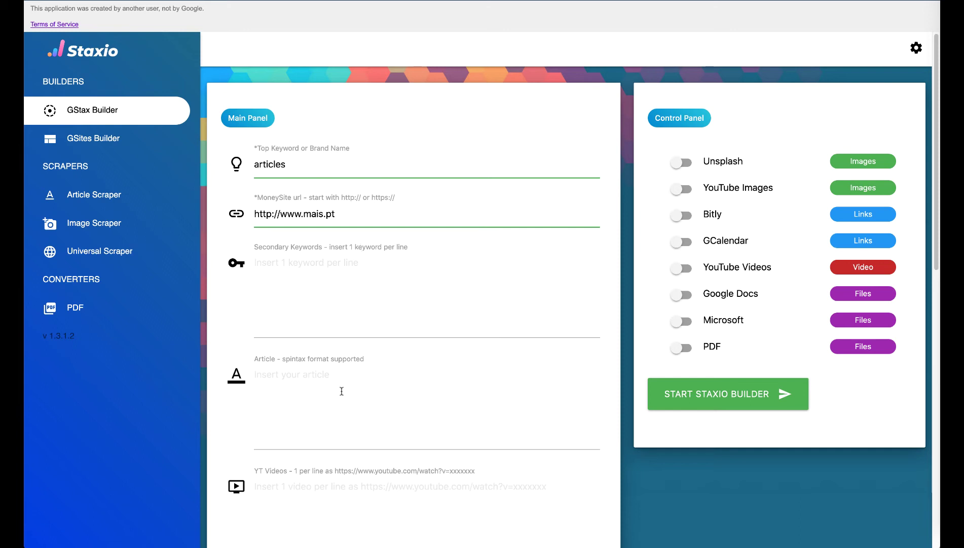
scroll(341, 391, "down", 5)
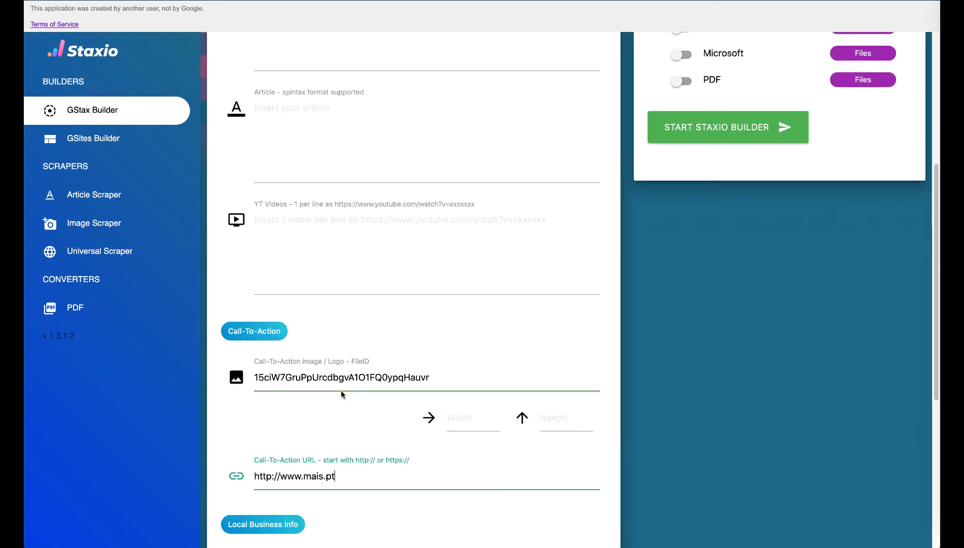
scroll(342, 394, "up", 5)
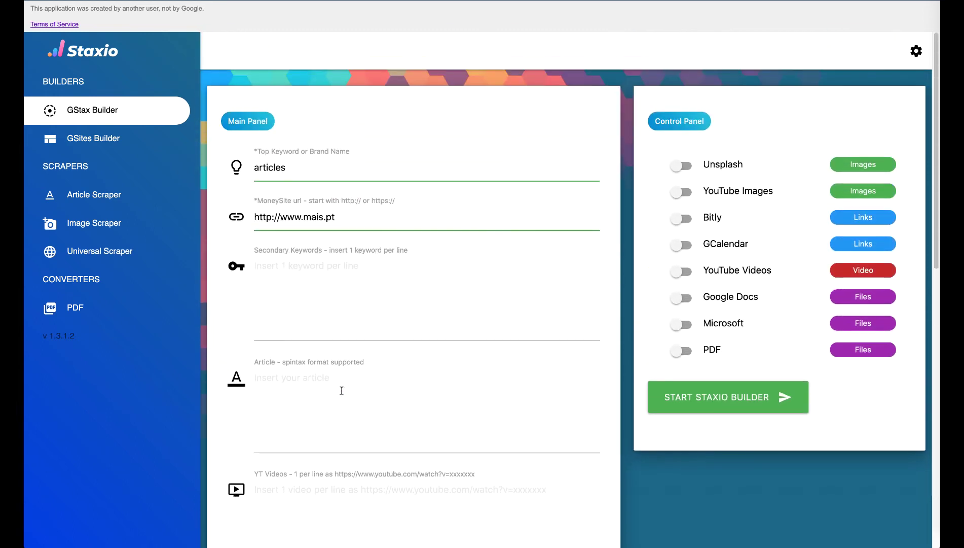
scroll(341, 390, "down", 6)
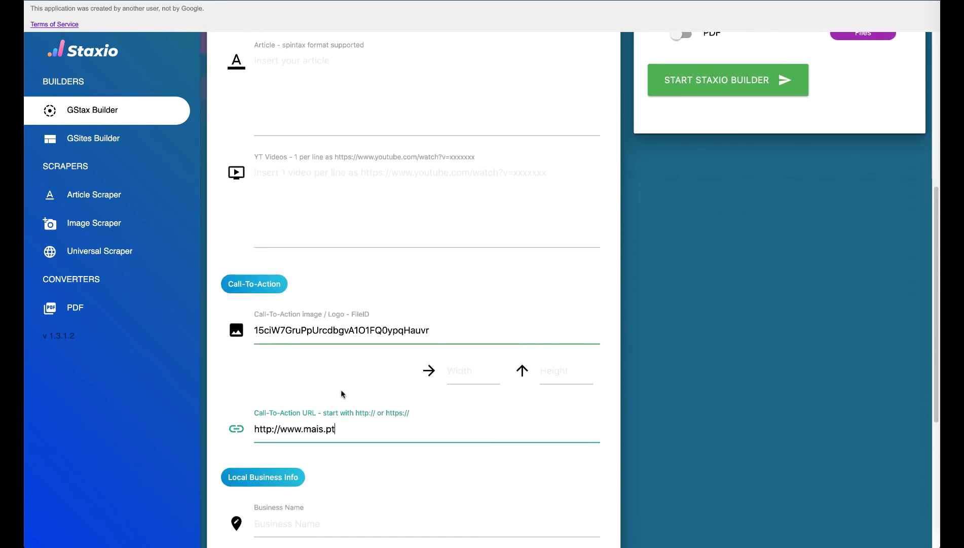
scroll(618, 233, "up", 5)
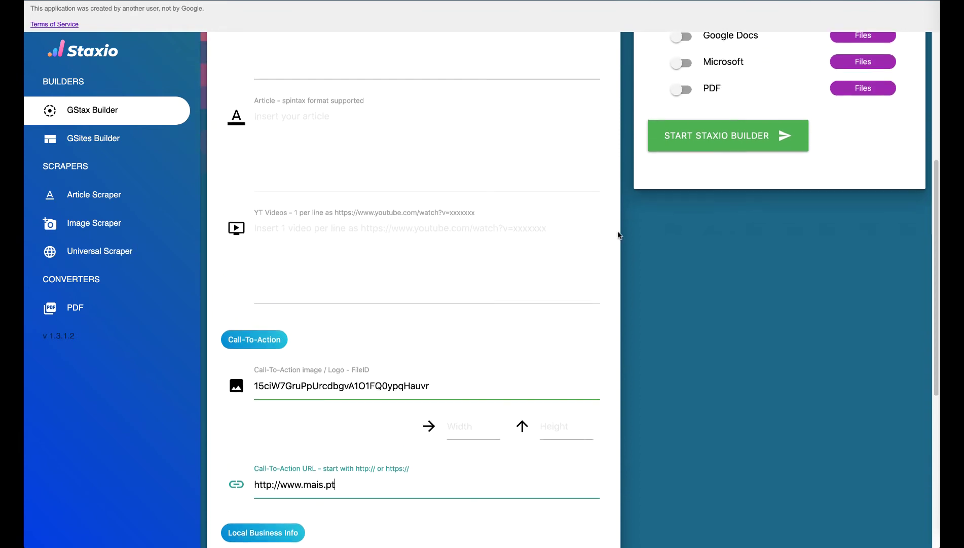
scroll(618, 233, "up", 1)
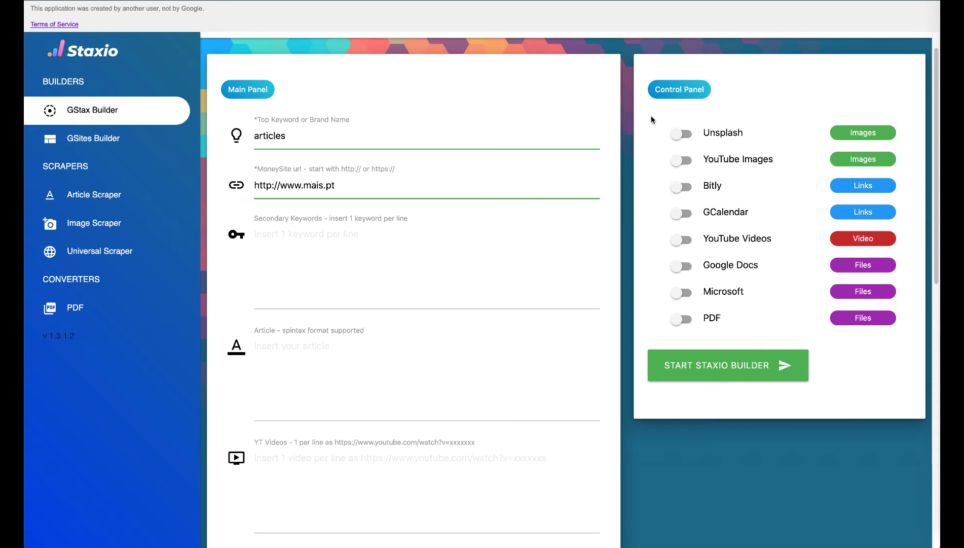
left_click(688, 369)
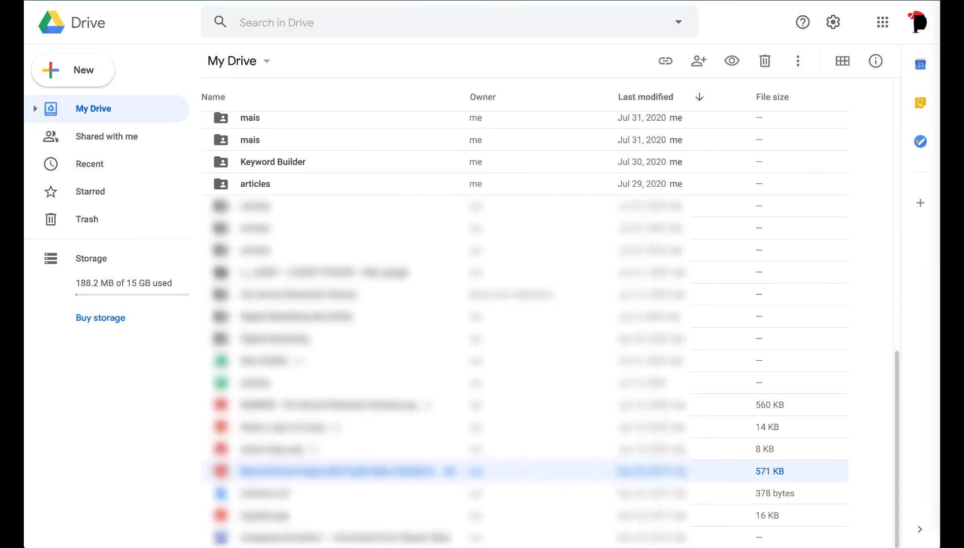
Step: Open the articles spreadsheet in the new articles folder, copy its URL, and return to Staxio
scroll(324, 179, "up", 13)
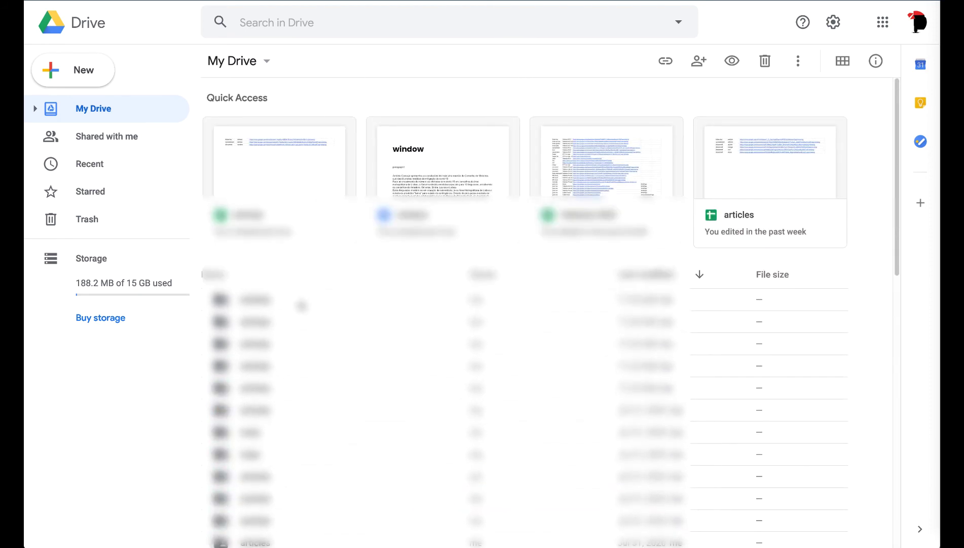
double_click(301, 304)
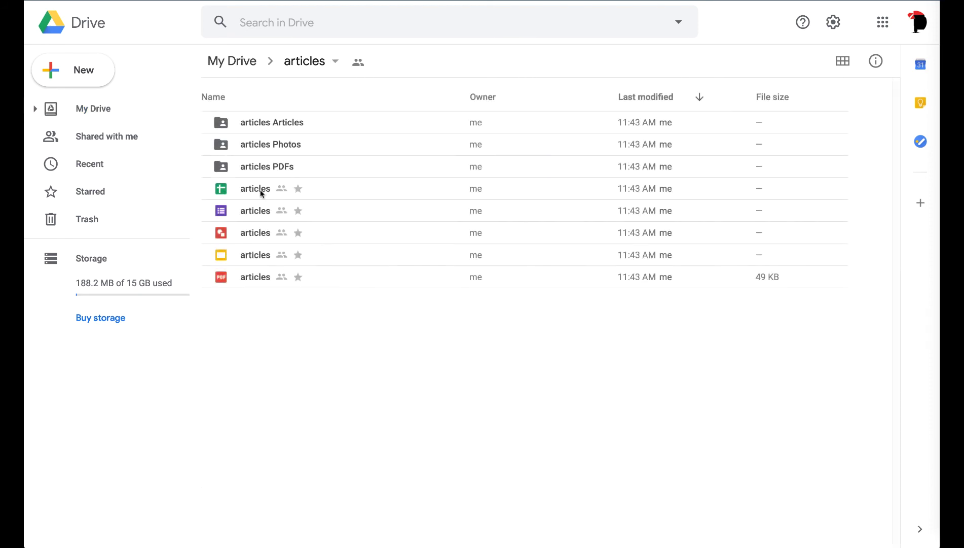
double_click(261, 190)
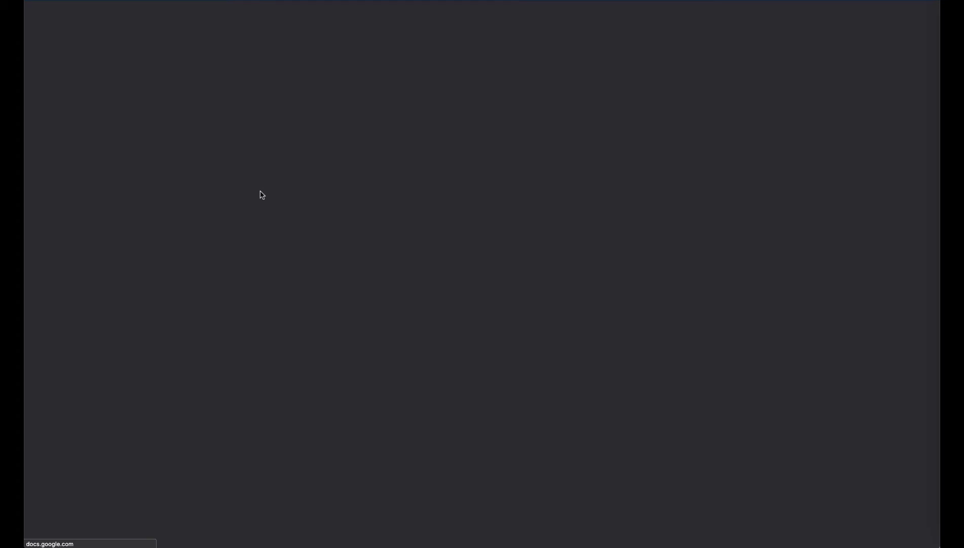
key("super+l")
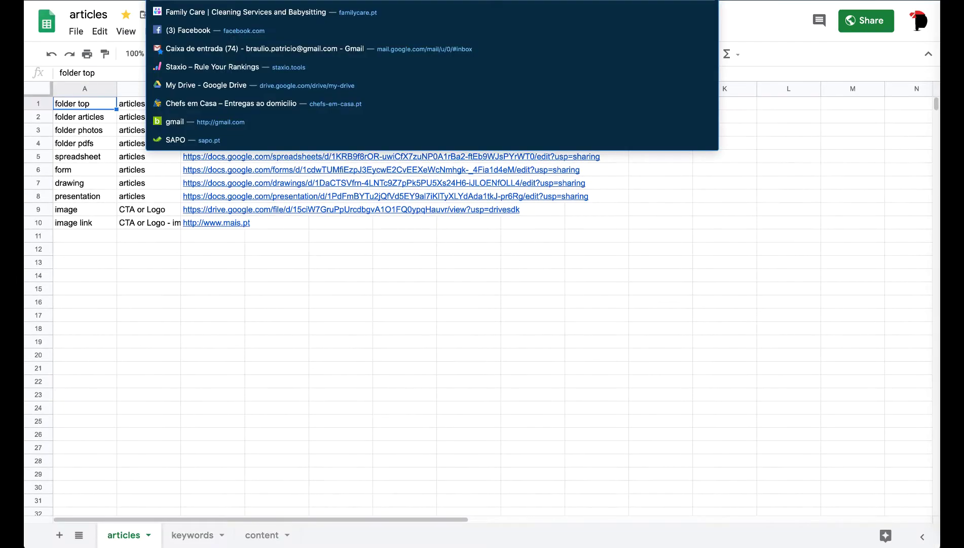
left_click(203, 1)
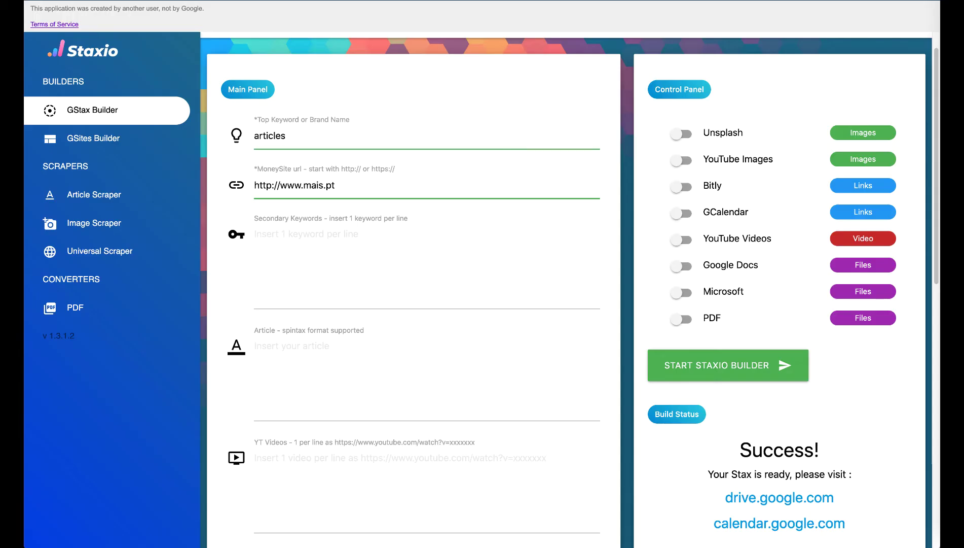
Step: Open the Article Scraper and trim the pasted spreadsheet URL in Google Sheet ID to the bare sheet ID
left_click(114, 200)
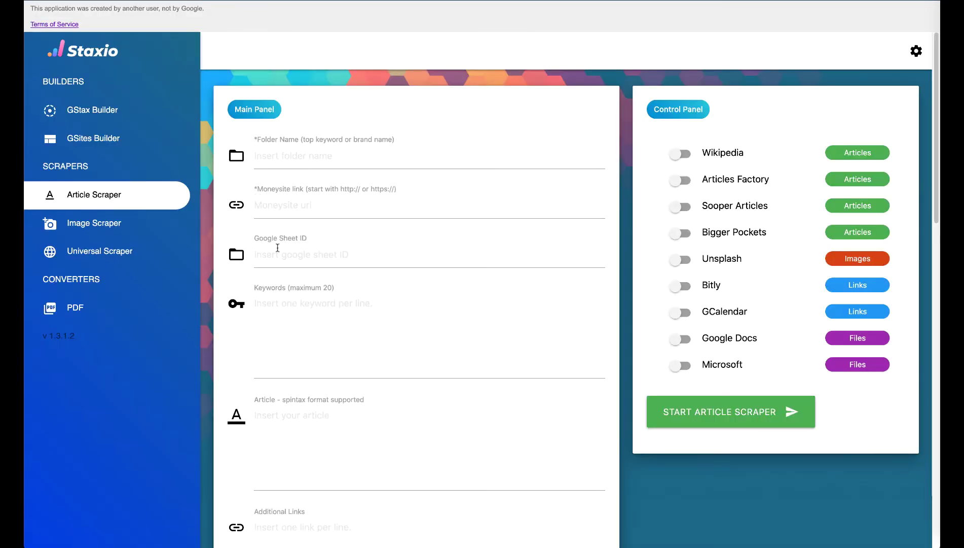
left_click(277, 256)
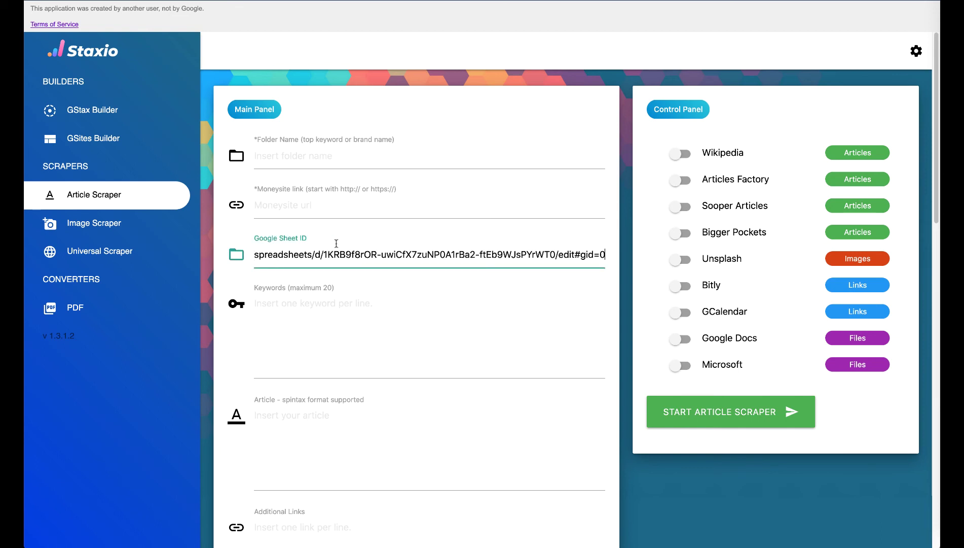
left_click(325, 255)
key("shift+Home")
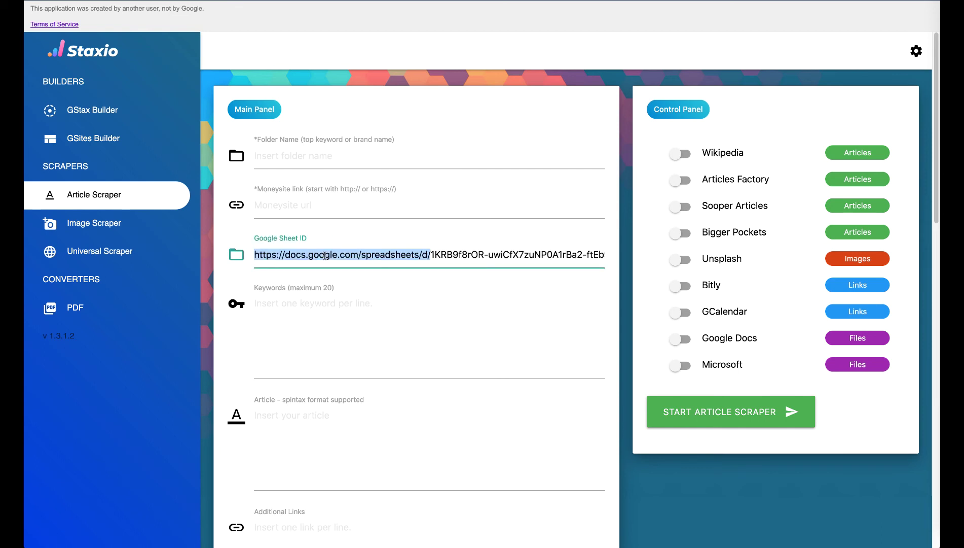
key("BackSpace")
key("shift+Left")
key("shift+Left")
key("shift+Left")
key("shift+Left")
key("shift+Left")
key("shift+Left")
key("shift+Left")
key("shift+Left")
key("shift+Left")
key("shift+Left")
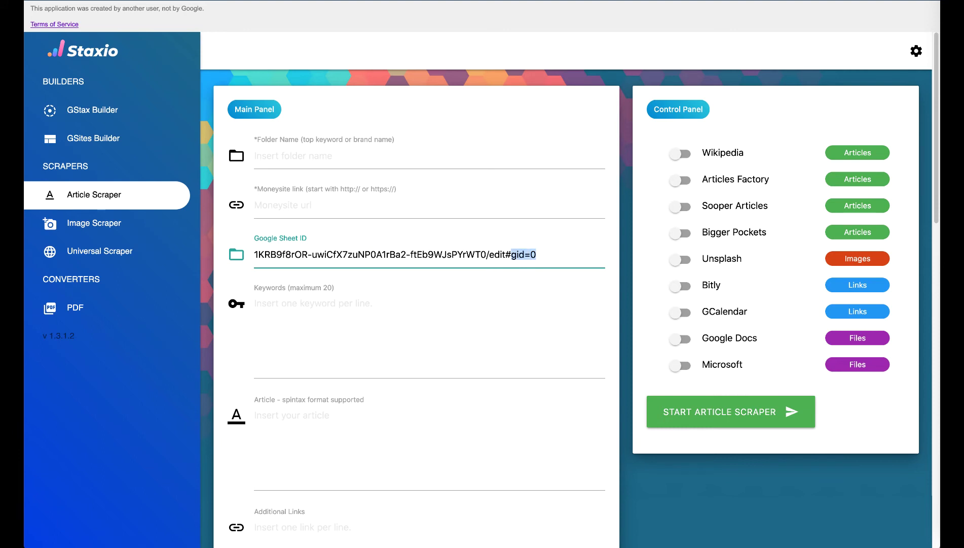
key("BackSpace")
left_click(318, 164)
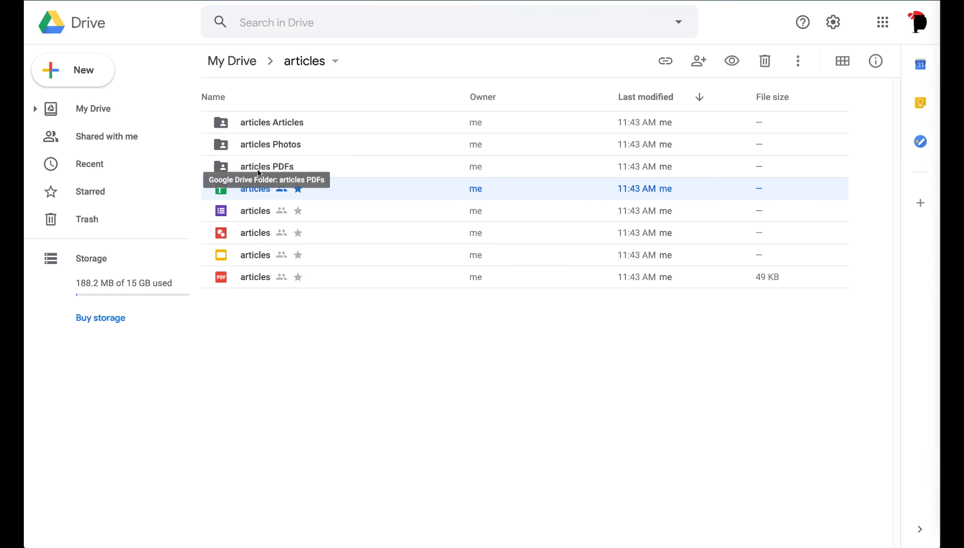
Step: Open the articles PDFs, articles Photos and articles Articles folders in turn to confirm each is empty
double_click(257, 170)
left_click(305, 65)
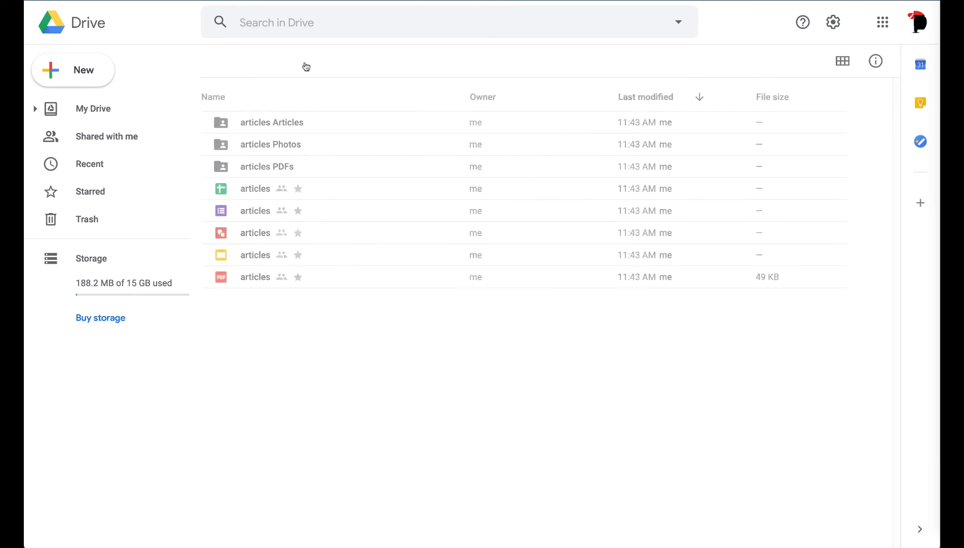
double_click(265, 141)
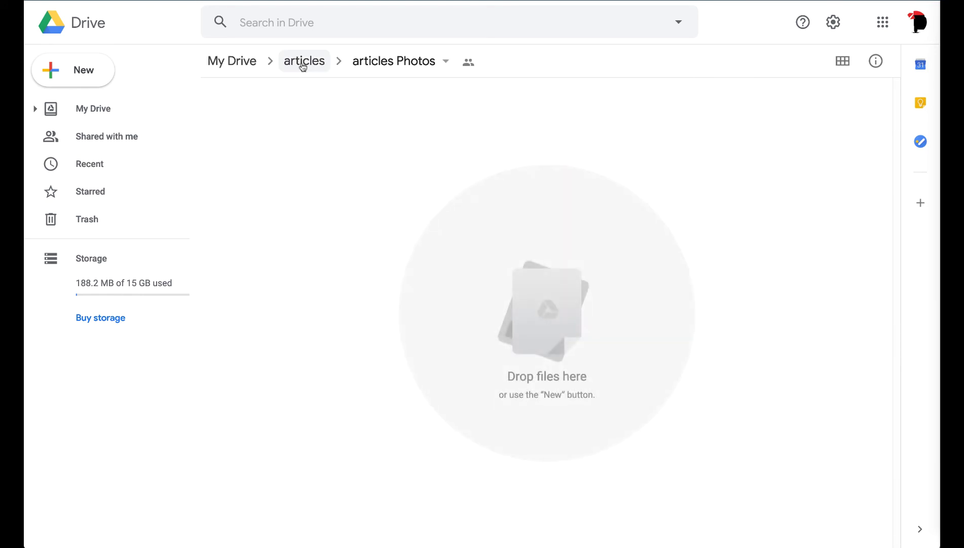
left_click(302, 63)
left_click(277, 124)
double_click(276, 124)
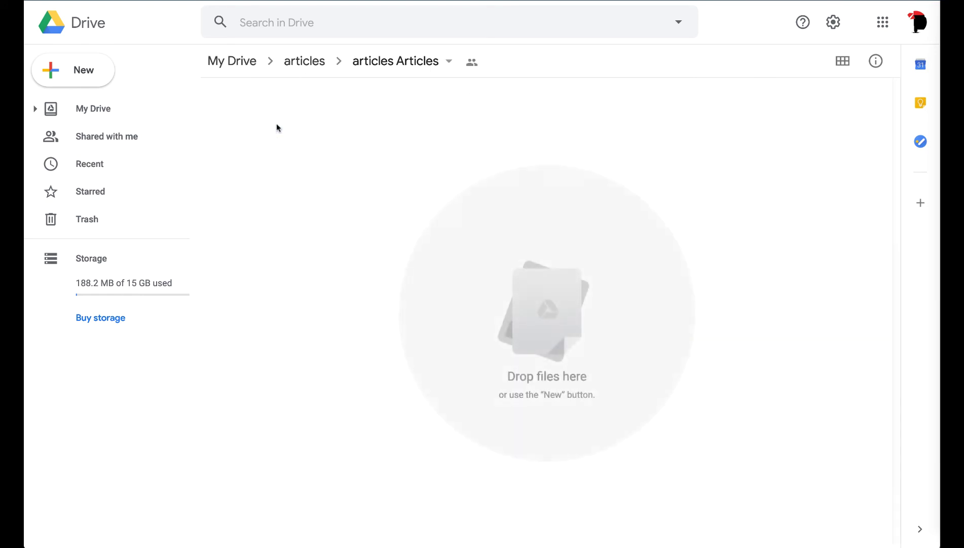
left_click(304, 62)
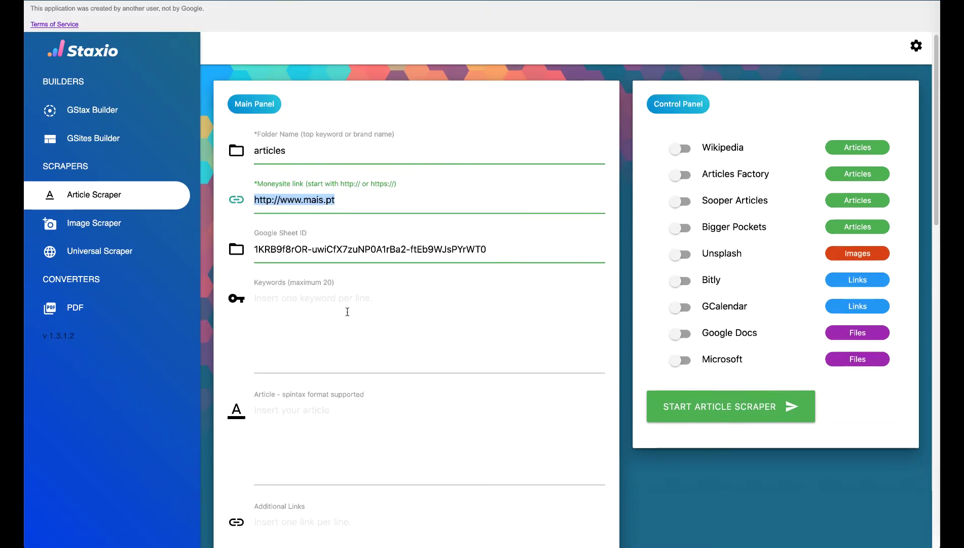
Step: Enable the Keyword Builder and set Keyword 1 to 'window' with its spintax article and source link
scroll(347, 311, "down", 5)
scroll(347, 311, "down", 5)
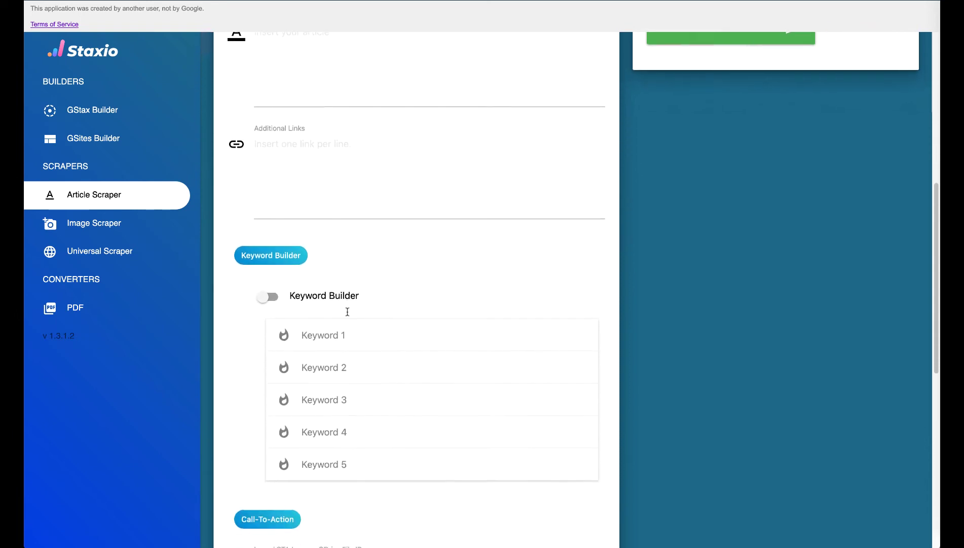
scroll(348, 314, "down", 1)
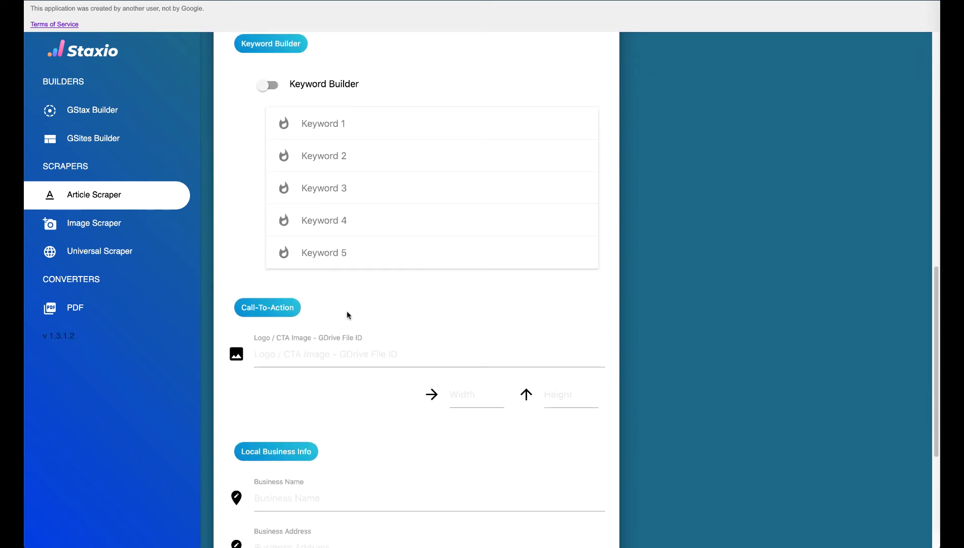
left_click(268, 86)
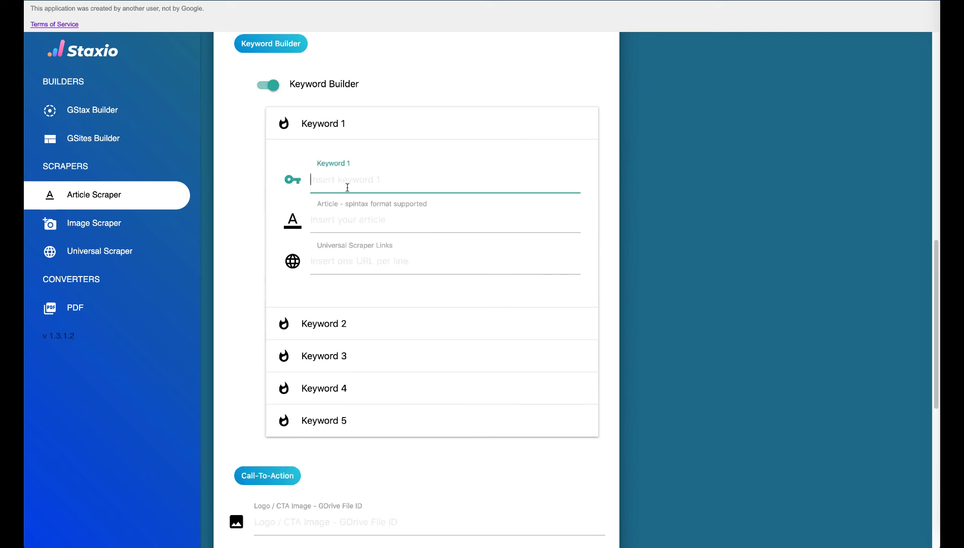
type("window")
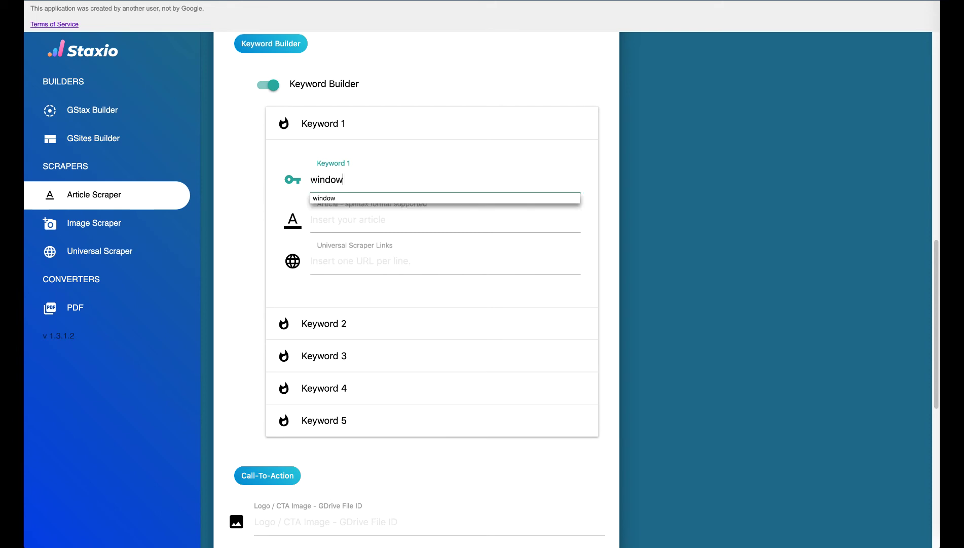
key("Tab")
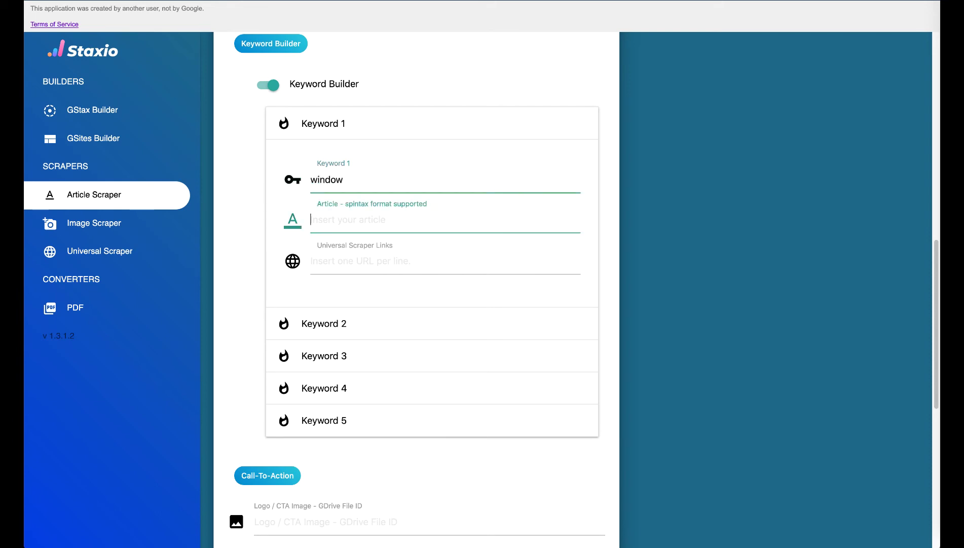
type("{window1|window2|window3}")
key("Tab")
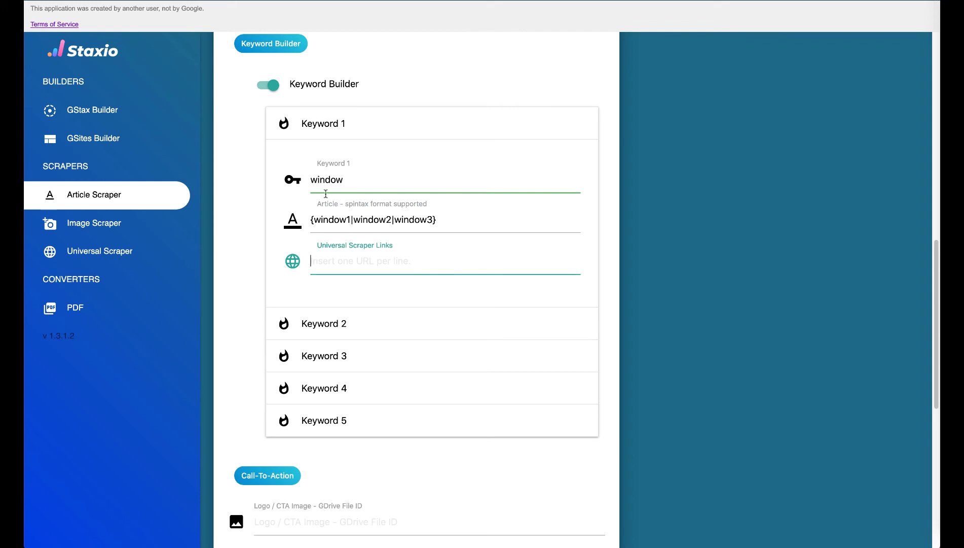
type("https://lifestyle.sapo.pt/casa-e-lazer/noticias-casa-e-lazer/artigos/passou-tres-anos-a-converter-um-autocarro-num-confortavel-apartamento-que-agora-pos-a-venda")
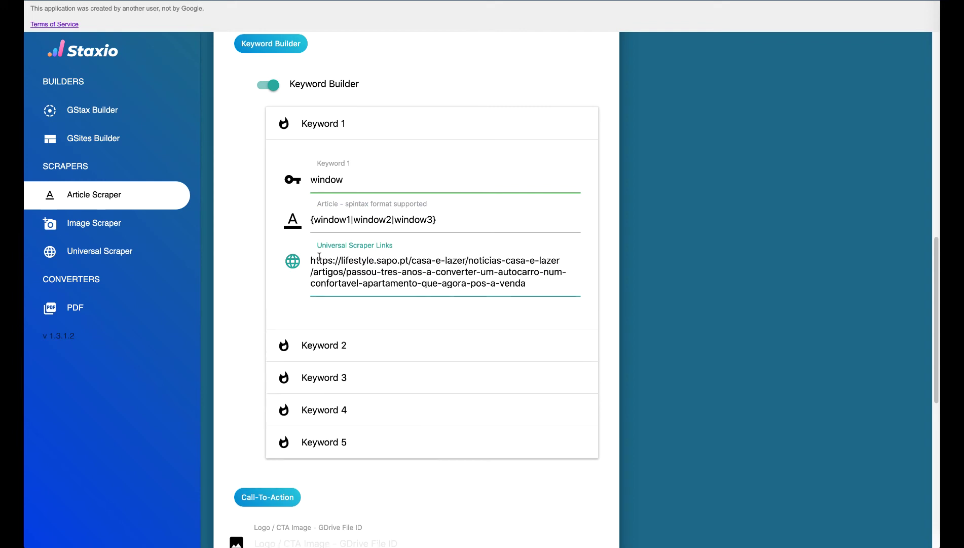
Step: Add Keyword 2 'door' and give it the same {window1|window2|window3} spintax article as Keyword 1
left_click(343, 346)
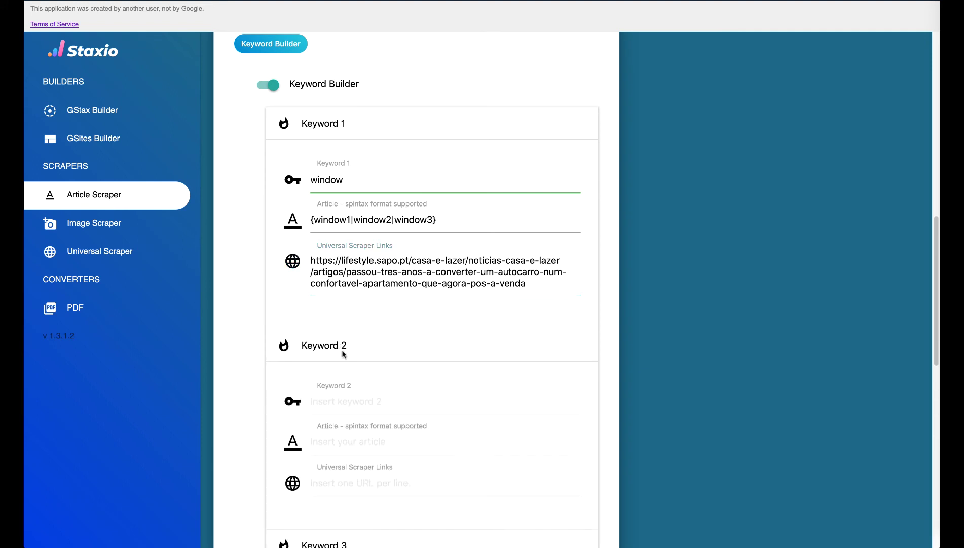
left_click(349, 404)
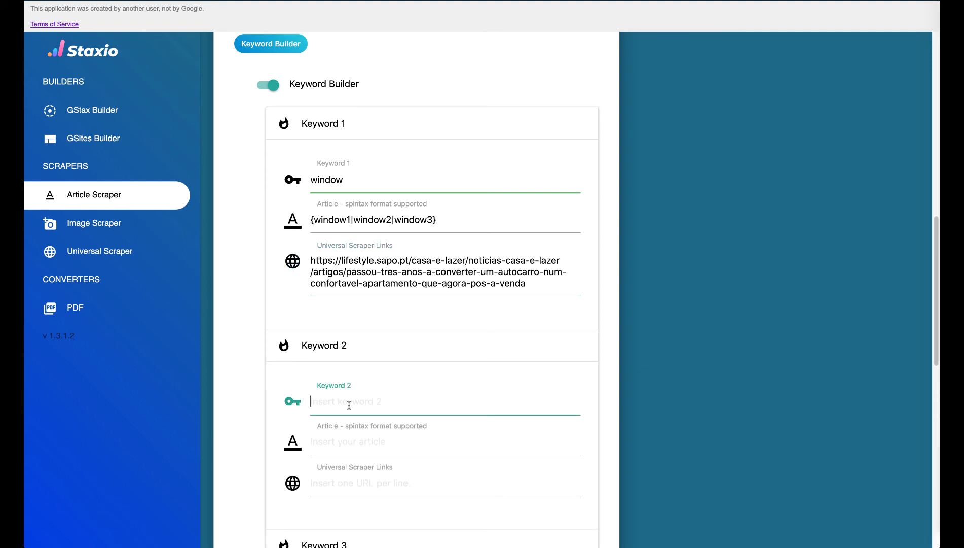
type("door")
left_click(372, 449)
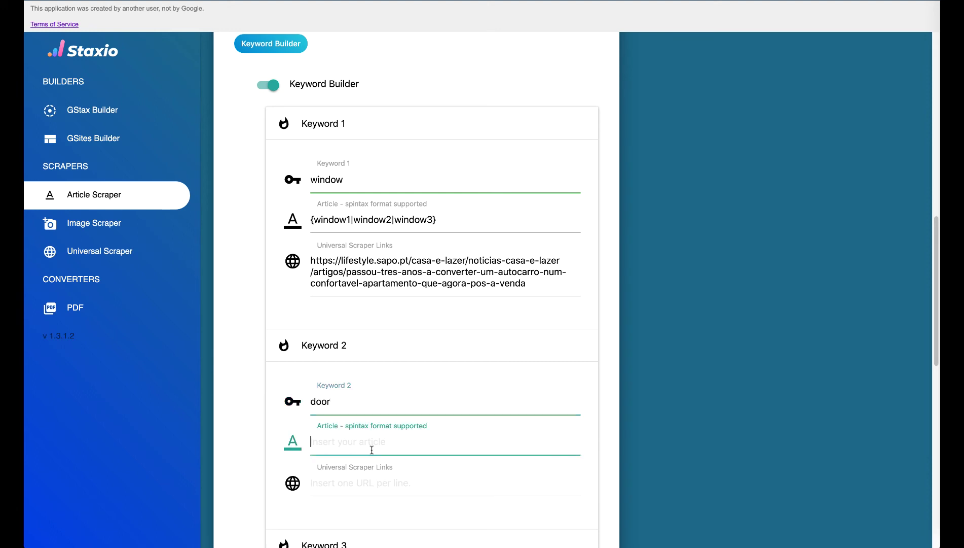
left_click(445, 222)
key("ctrl+a")
key("ctrl+c")
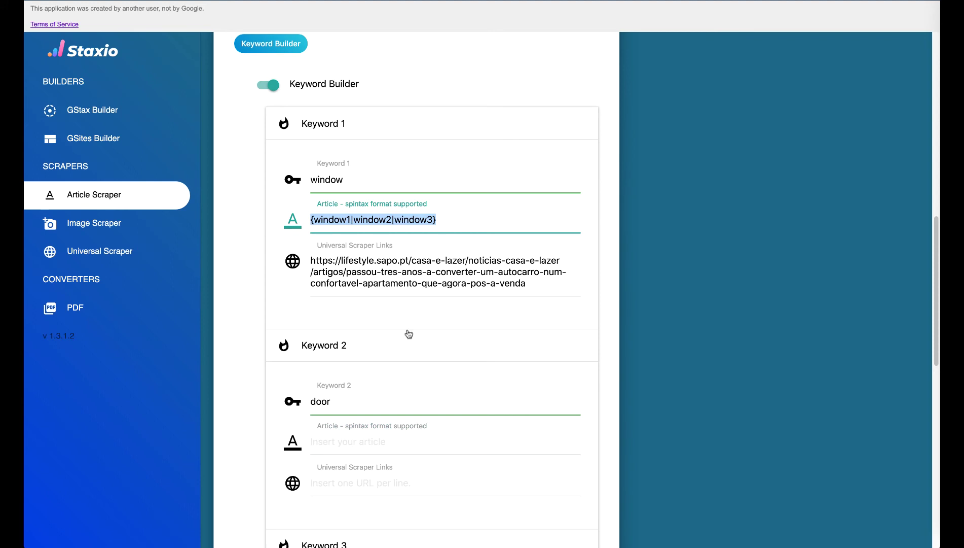
left_click(351, 443)
key("ctrl+v")
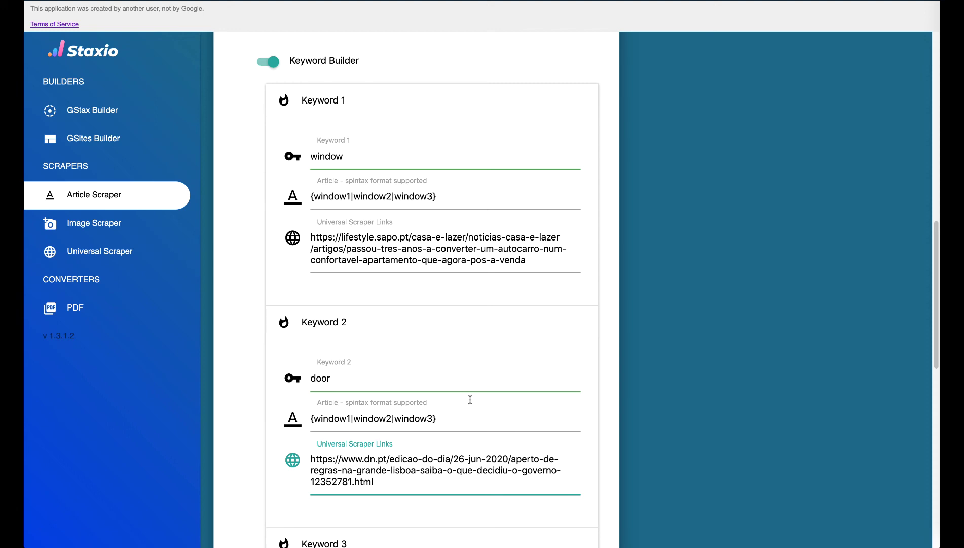
scroll(470, 399, "up", 7)
scroll(470, 401, "down", 5)
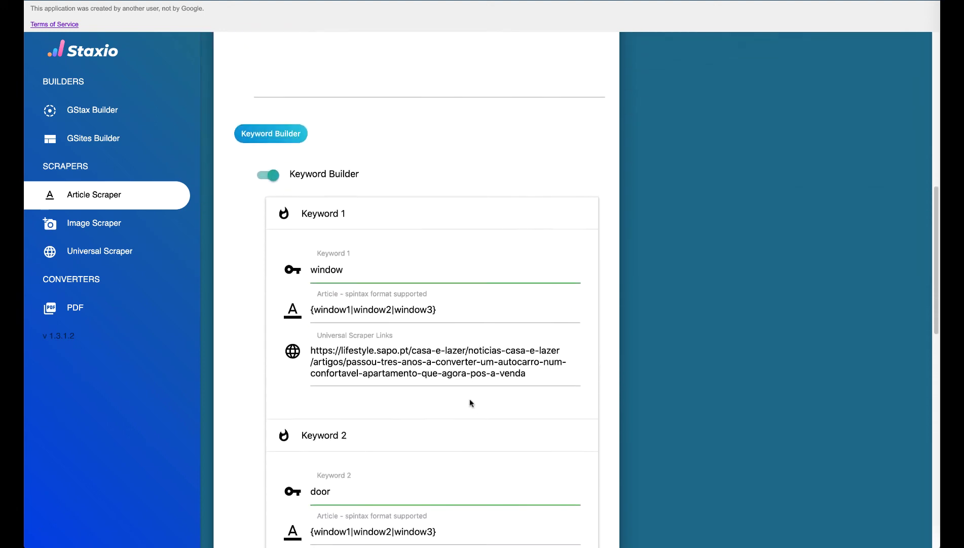
scroll(470, 402, "down", 10)
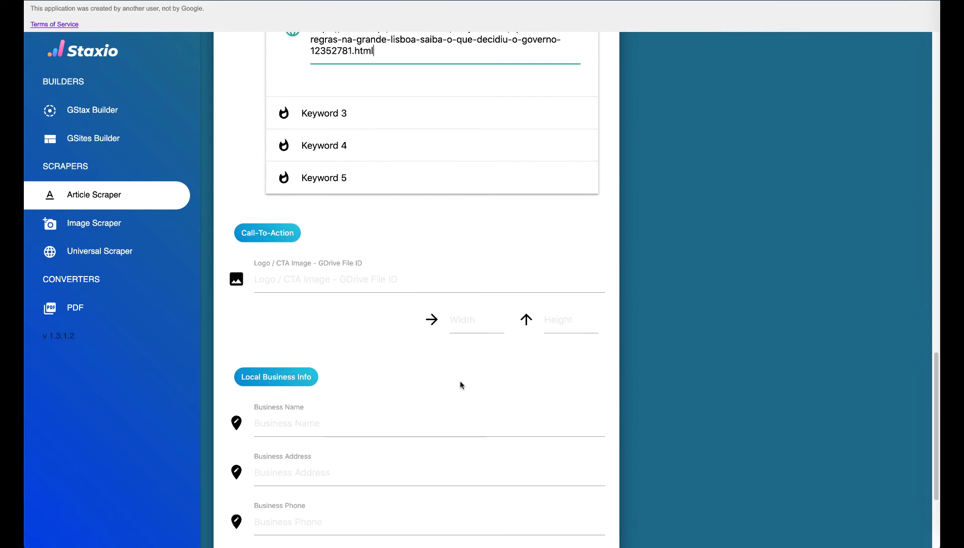
scroll(437, 283, "down", 2)
Step: Paste the logo's Drive sharing link into Logo / CTA Image and trim it to the file ID
left_click(407, 202)
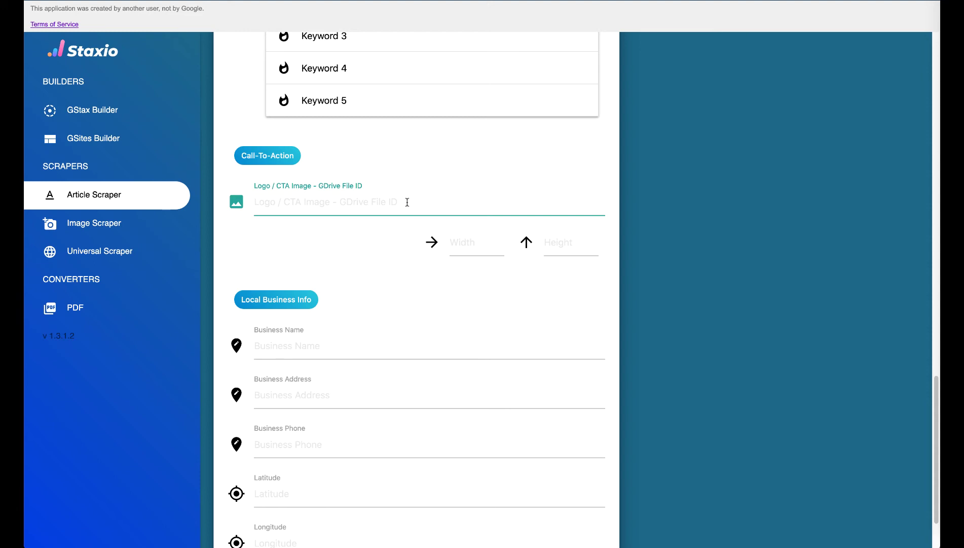
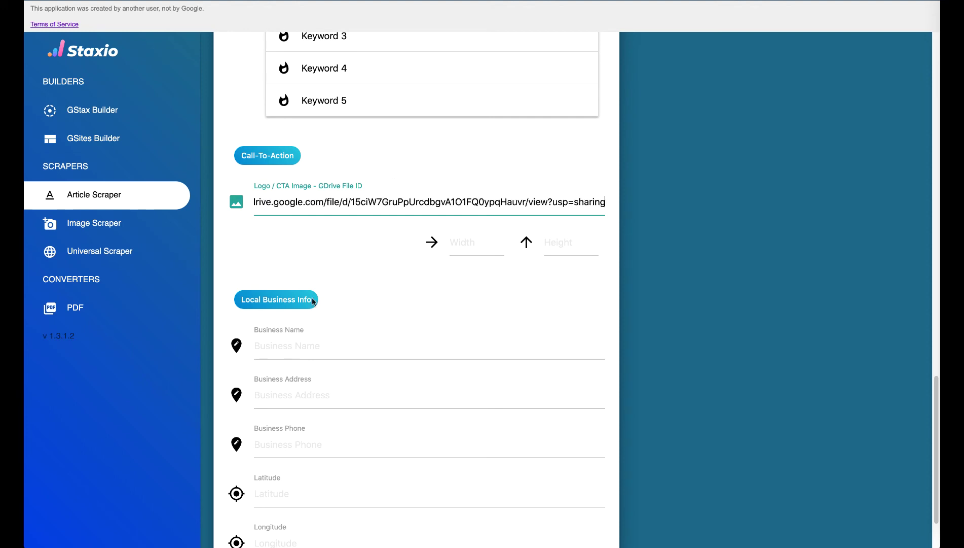
left_click(351, 203)
key("shift+Home")
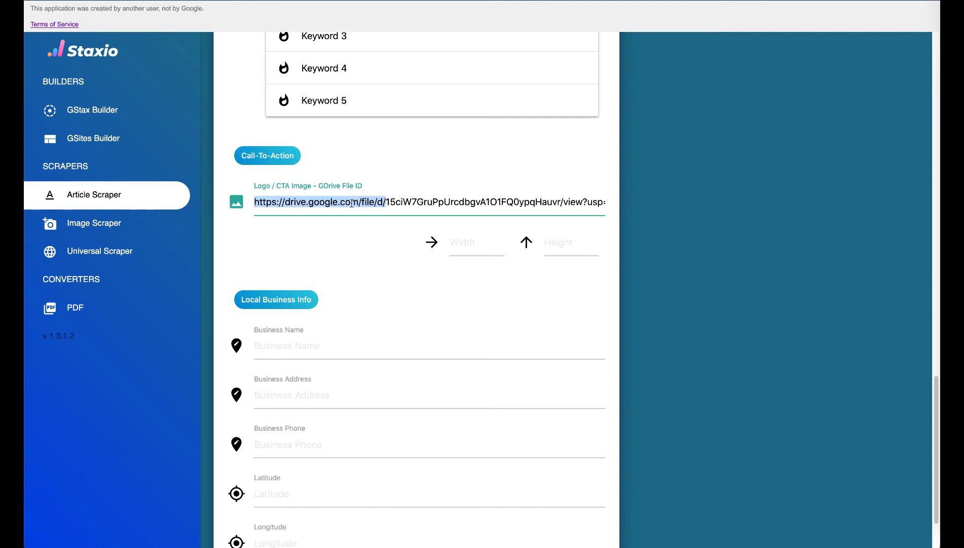
key("BackSpace")
key("shift+alt+Left")
key("shift+alt+Left")
key("shift+alt+Left")
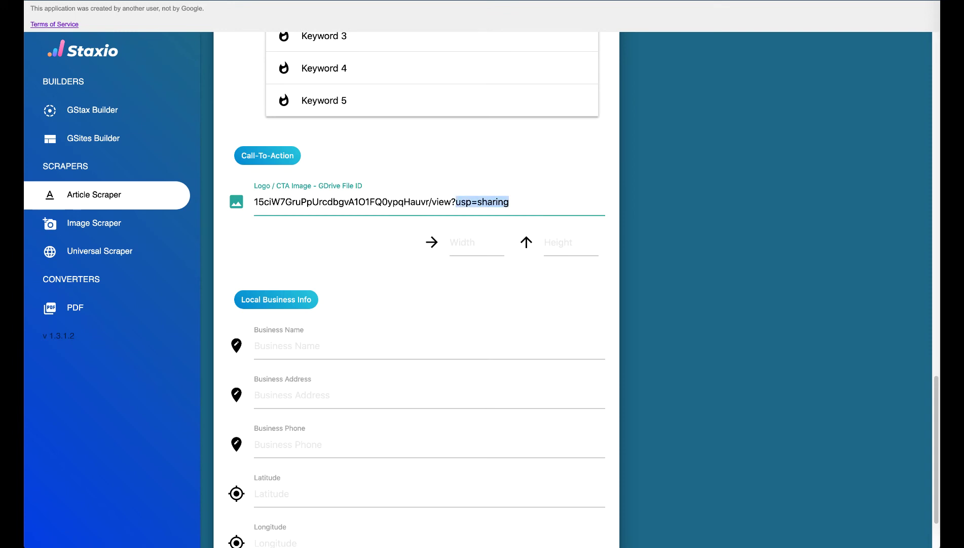
key("BackSpace")
key("BackSpace")
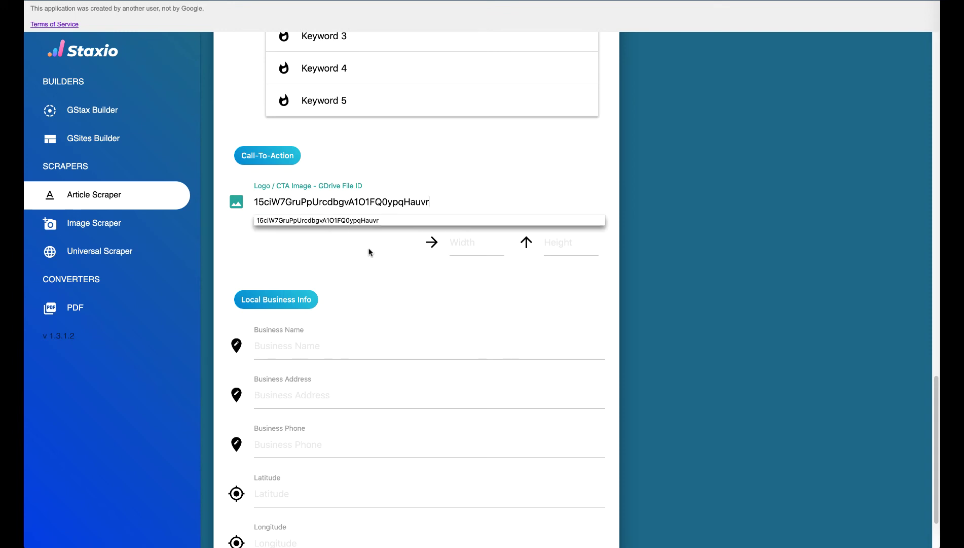
scroll(375, 268, "down", 3)
scroll(376, 272, "up", 6)
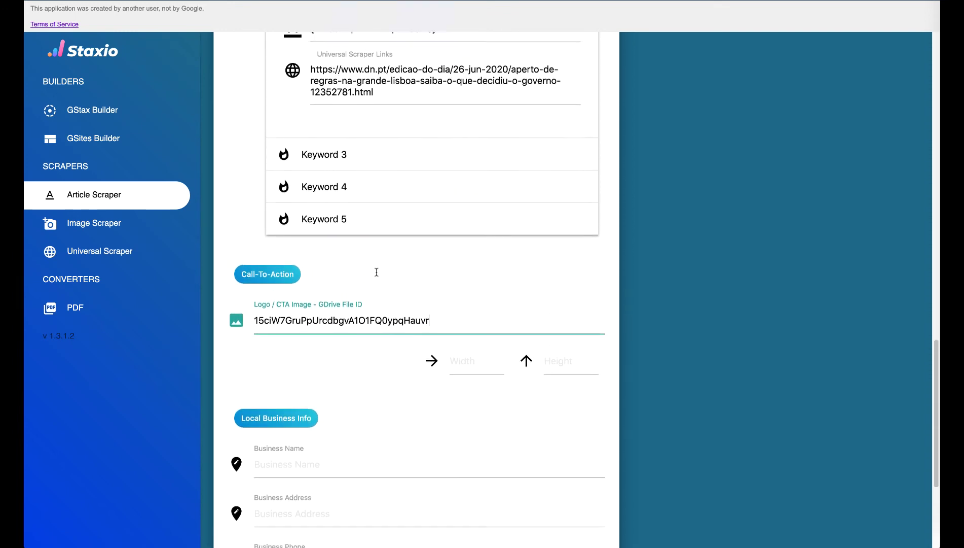
scroll(376, 272, "up", 15)
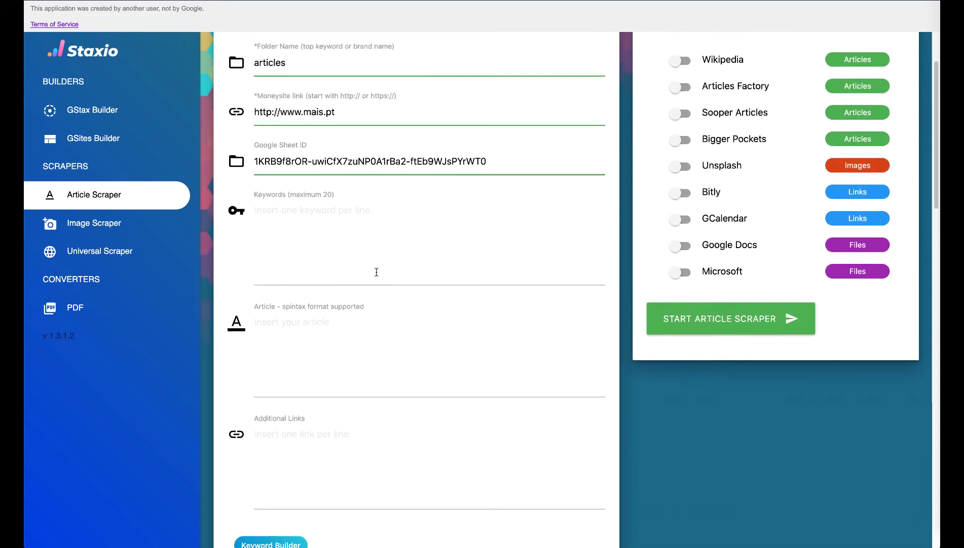
Step: Enable Unsplash images with quantity 2 and paste the Unsplash API key
scroll(377, 272, "up", 2)
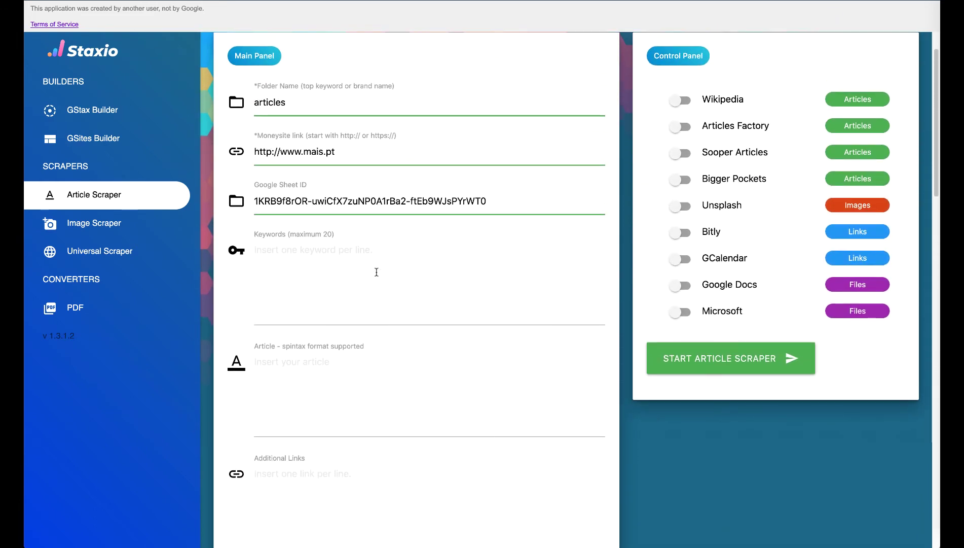
left_click(679, 206)
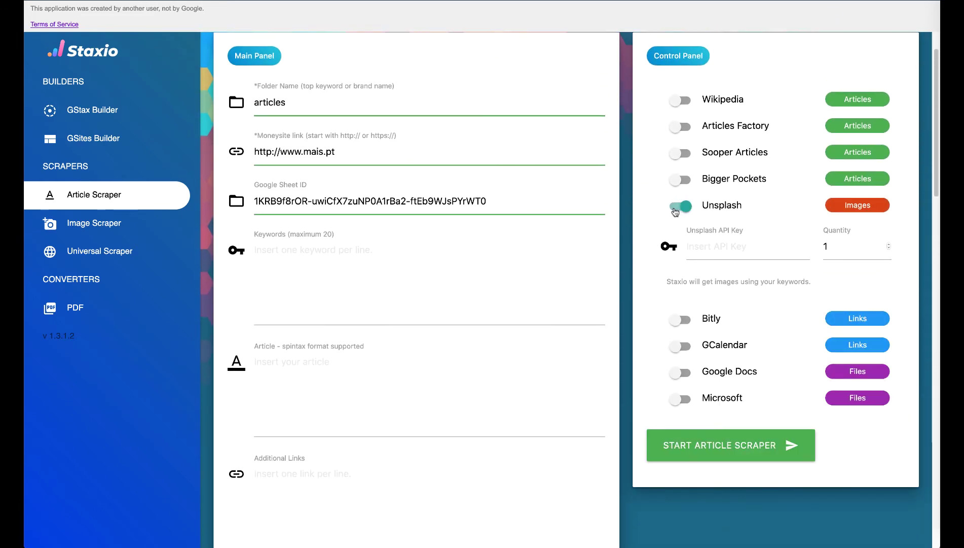
left_click(889, 245)
left_click(754, 251)
key("ctrl+v")
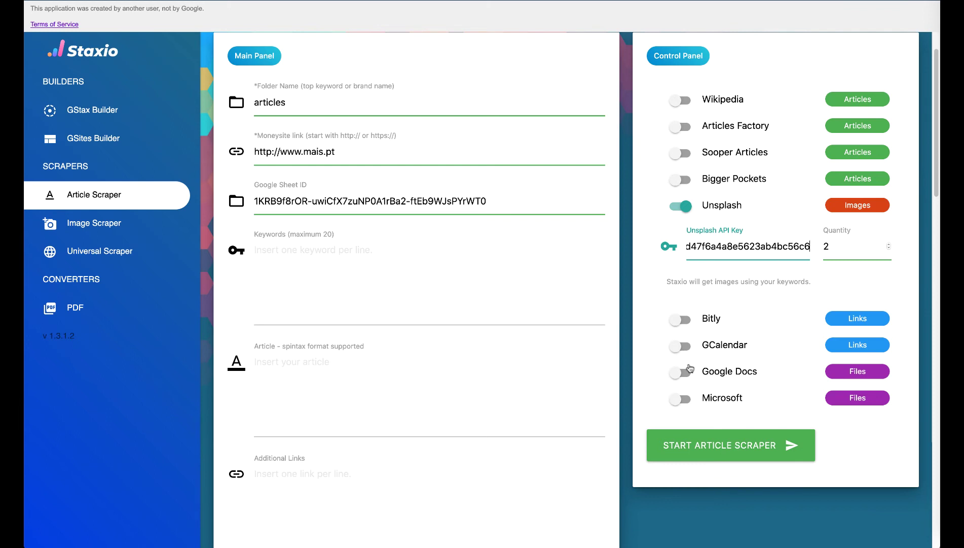
Step: Turn on Google Docs and GCalendar, and enter 'roof' in Keywords
left_click(679, 374)
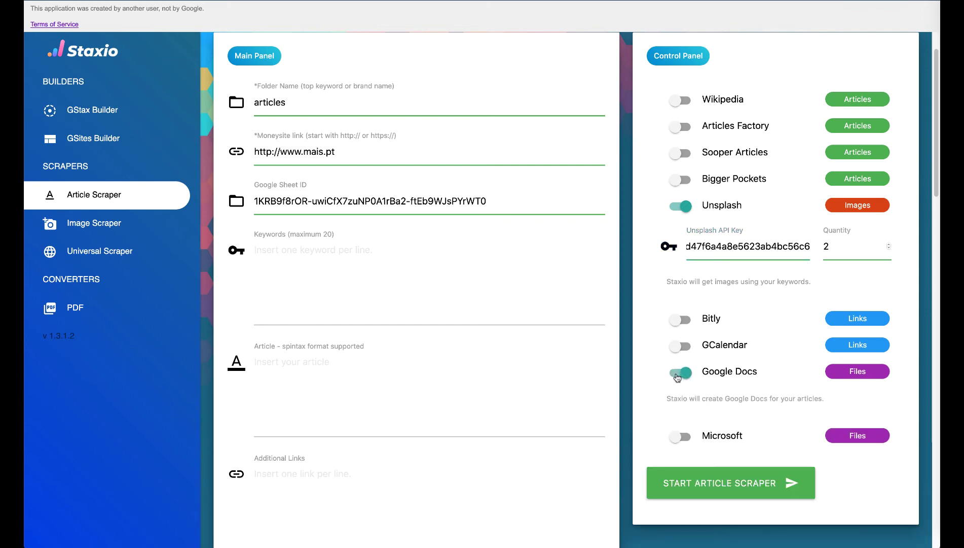
left_click(680, 347)
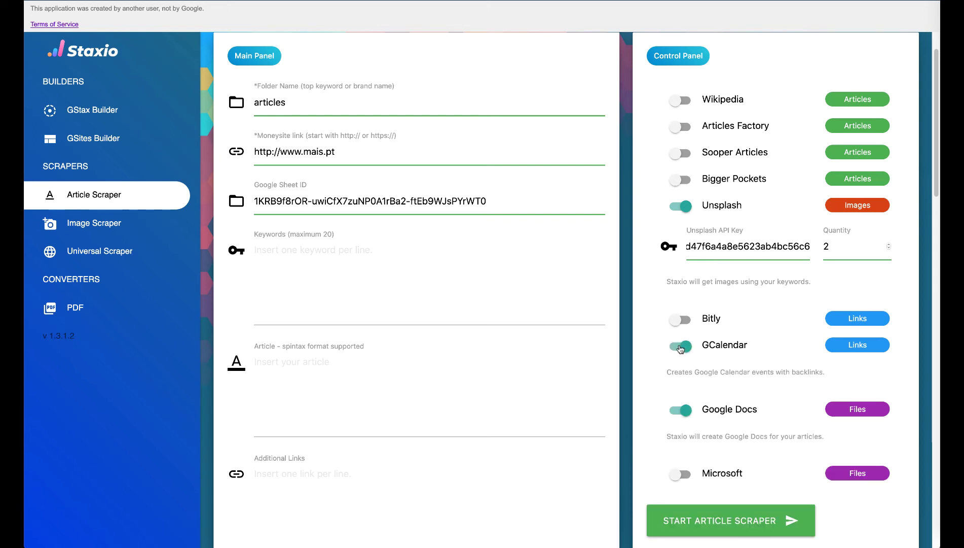
left_click(305, 251)
type("roof")
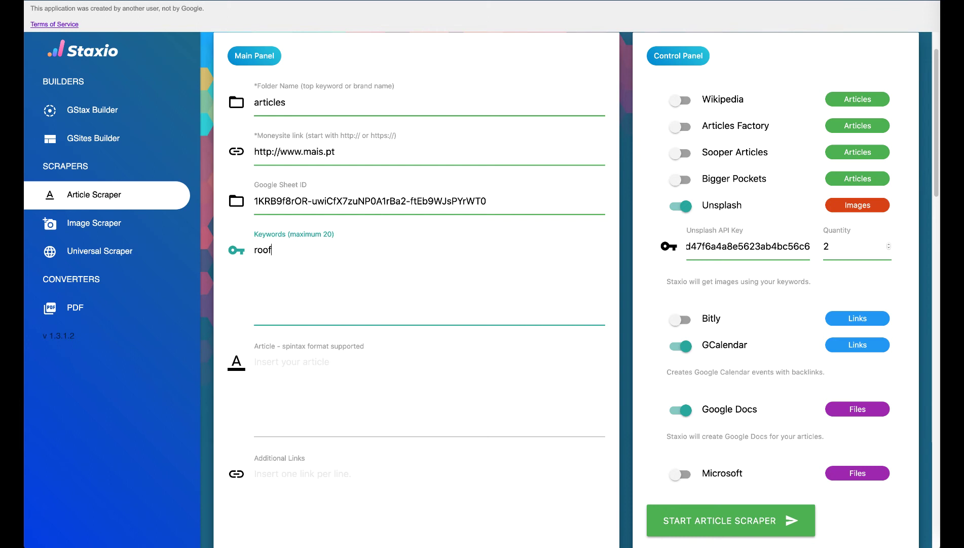
scroll(384, 328, "down", 1)
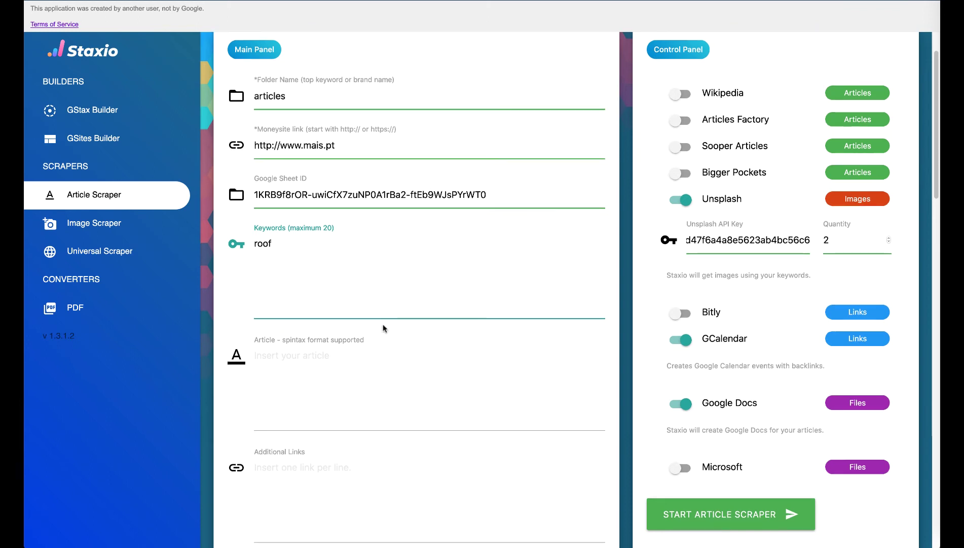
scroll(384, 328, "down", 5)
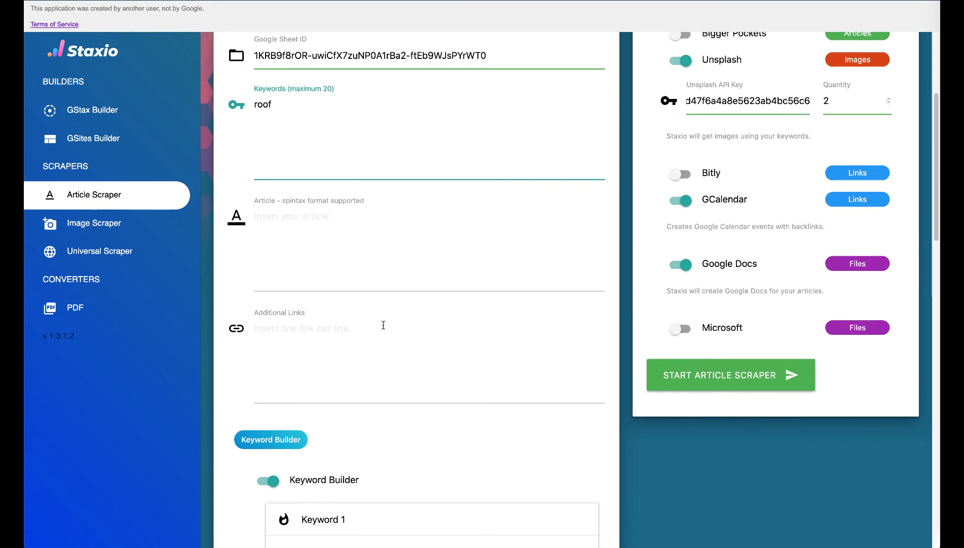
Step: Follow the Success box's drive.google.com link and open the articles folder in My Drive
scroll(383, 325, "up", 6)
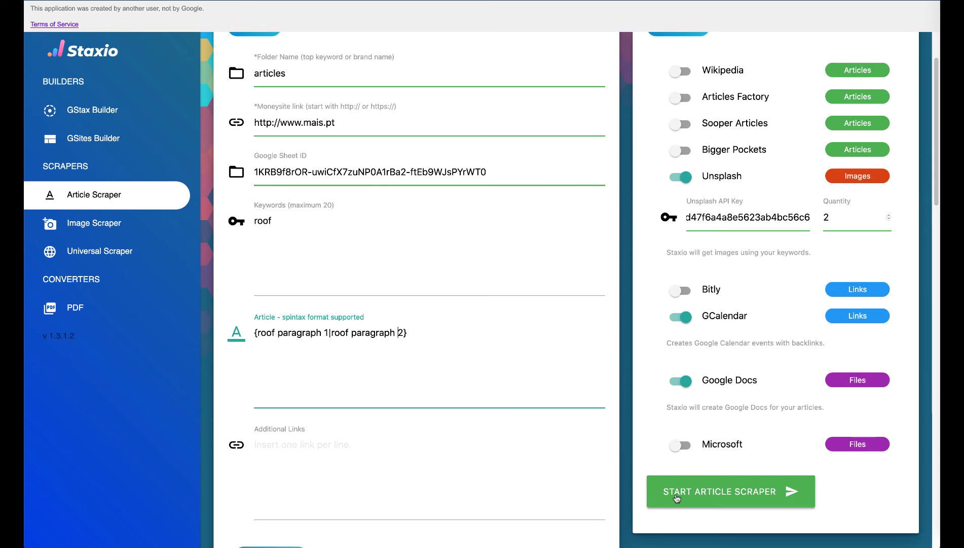
left_click(676, 495)
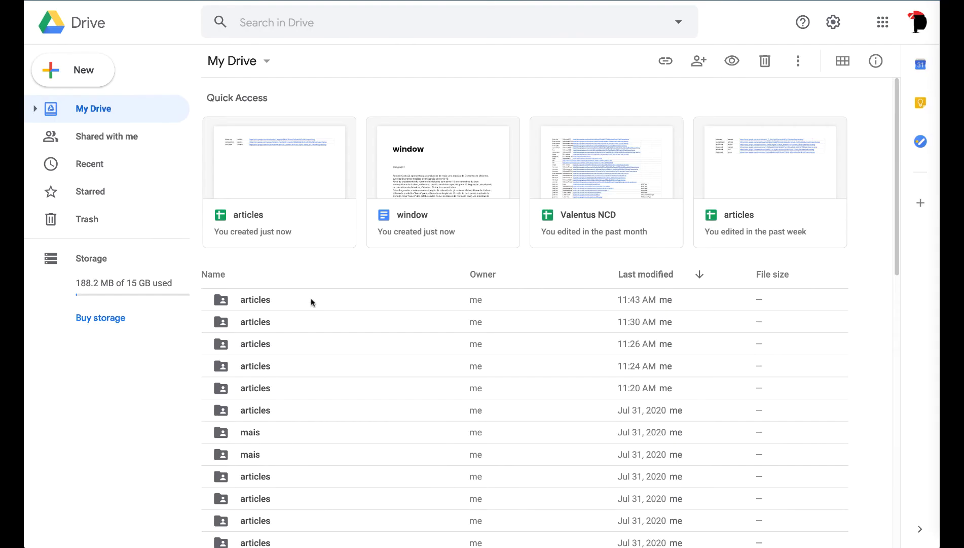
double_click(311, 299)
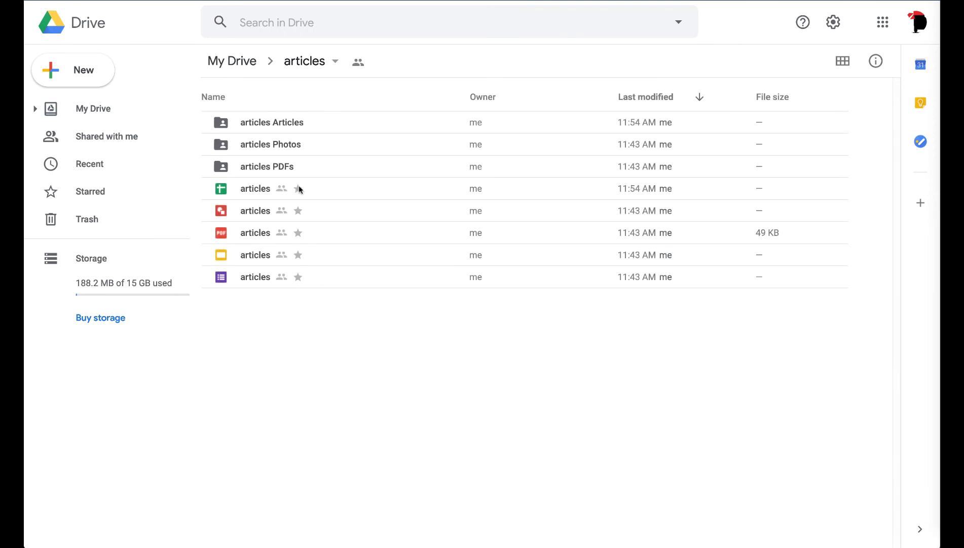
Step: Browse the articles Photos and articles Articles folders, then open the window document
double_click(295, 146)
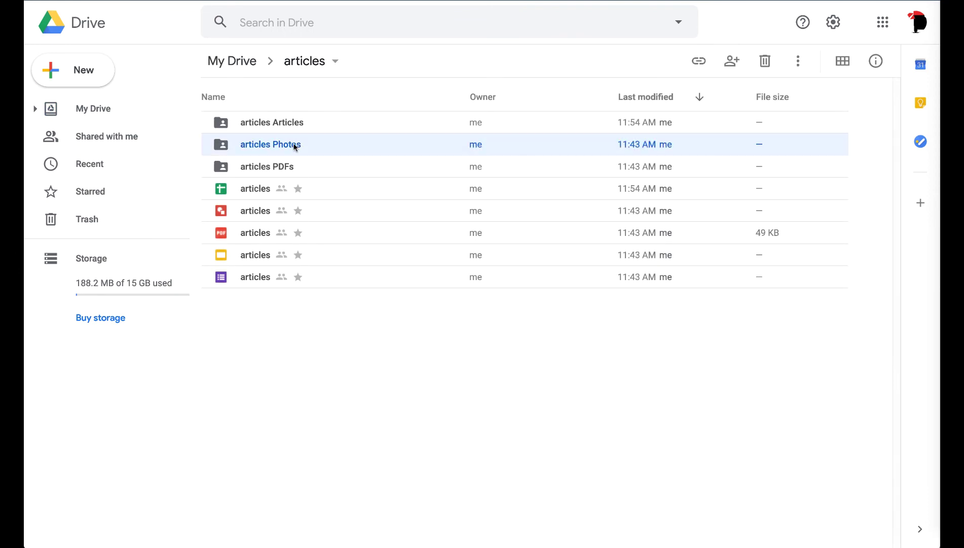
left_click(314, 60)
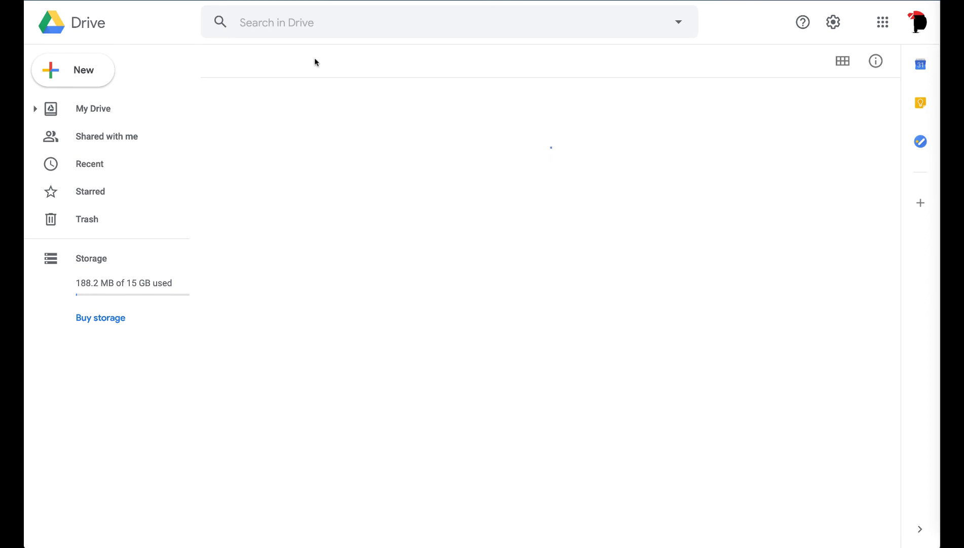
double_click(291, 121)
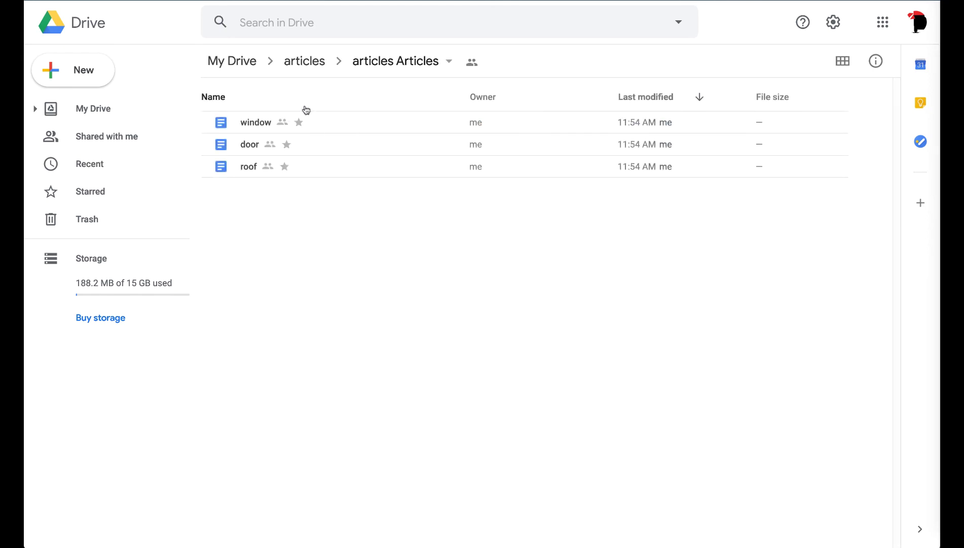
left_click(306, 61)
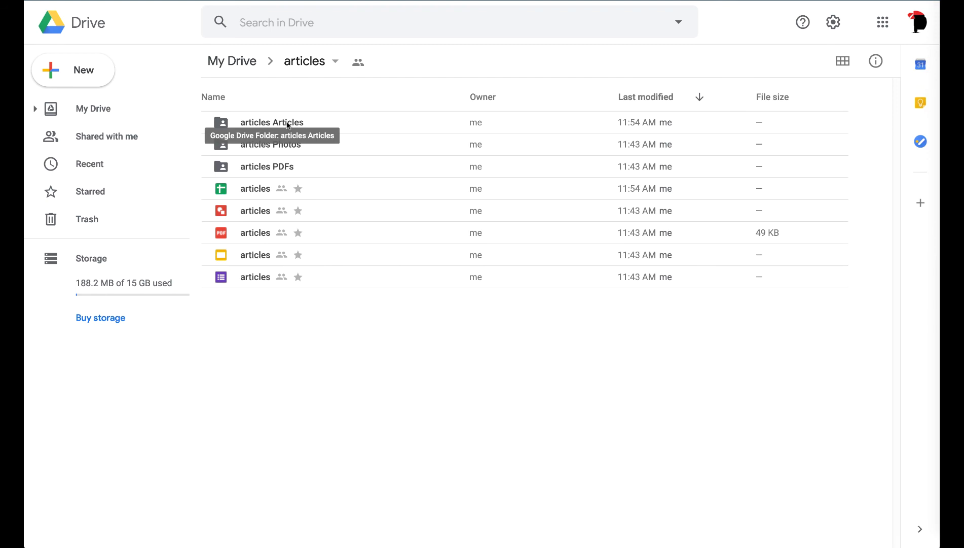
double_click(287, 124)
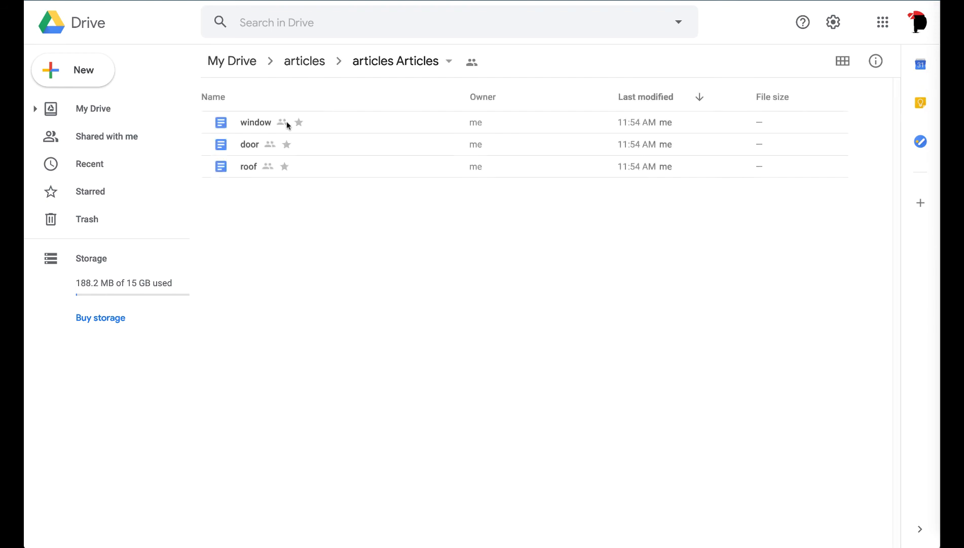
double_click(257, 125)
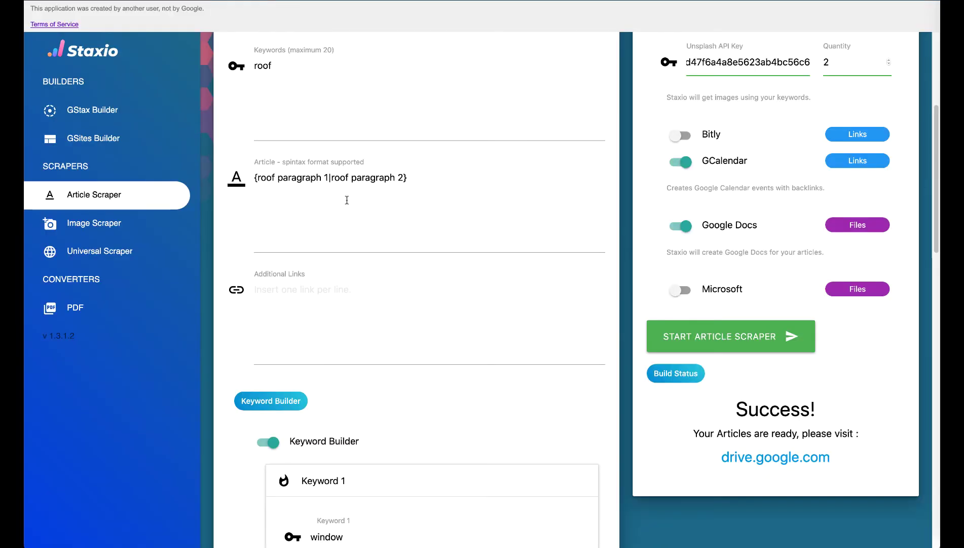
scroll(347, 199, "down", 5)
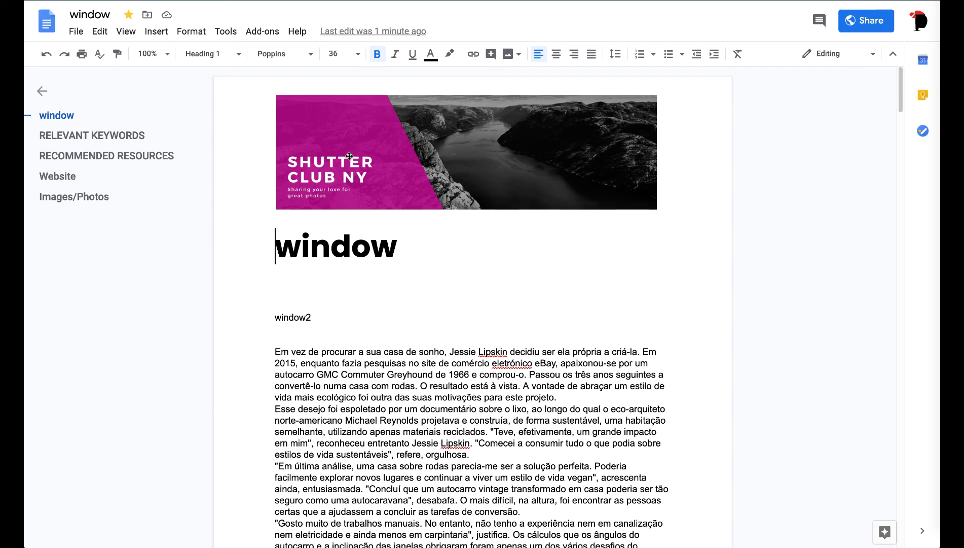
Step: Scroll through the window article and select its scraped article paragraphs
scroll(350, 156, "down", 10)
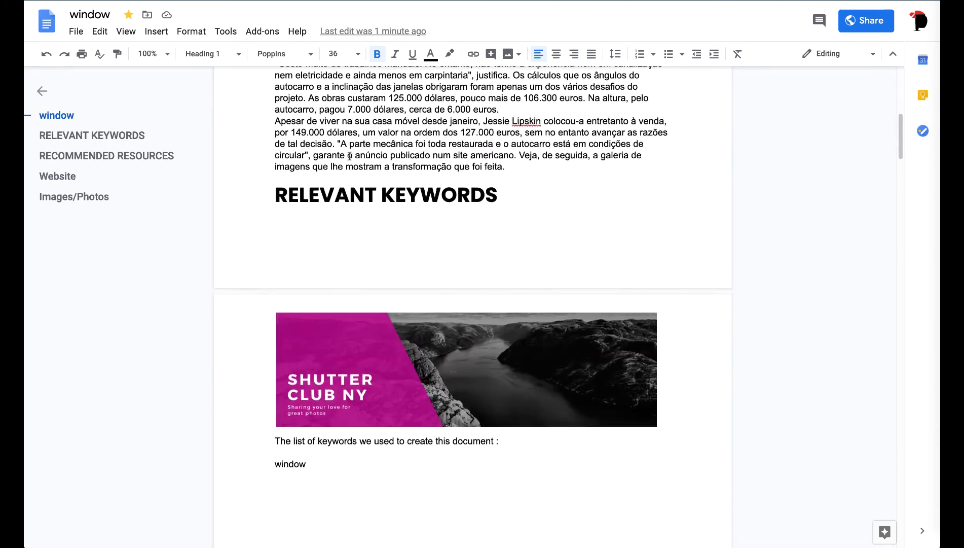
scroll(349, 157, "down", 4)
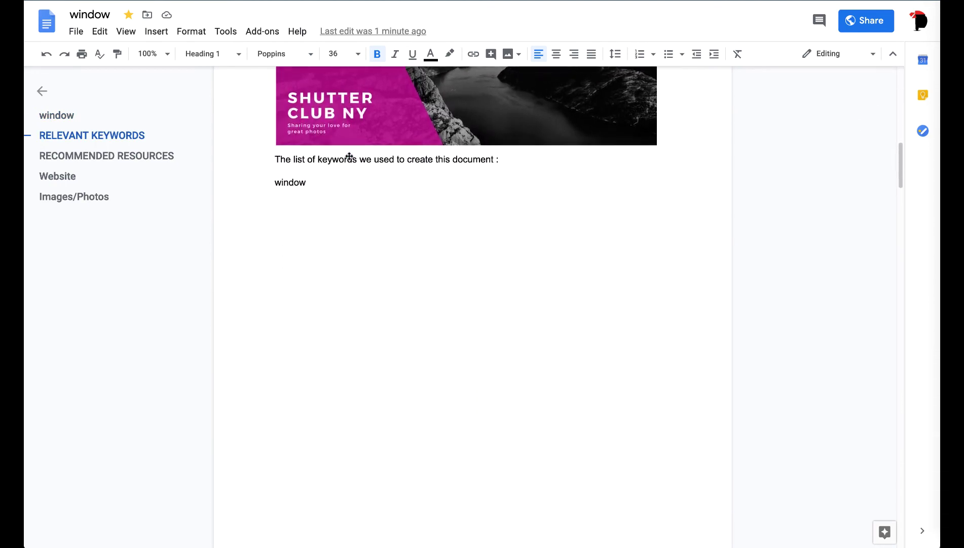
scroll(349, 156, "up", 6)
scroll(349, 156, "up", 4)
scroll(279, 236, "down", 15)
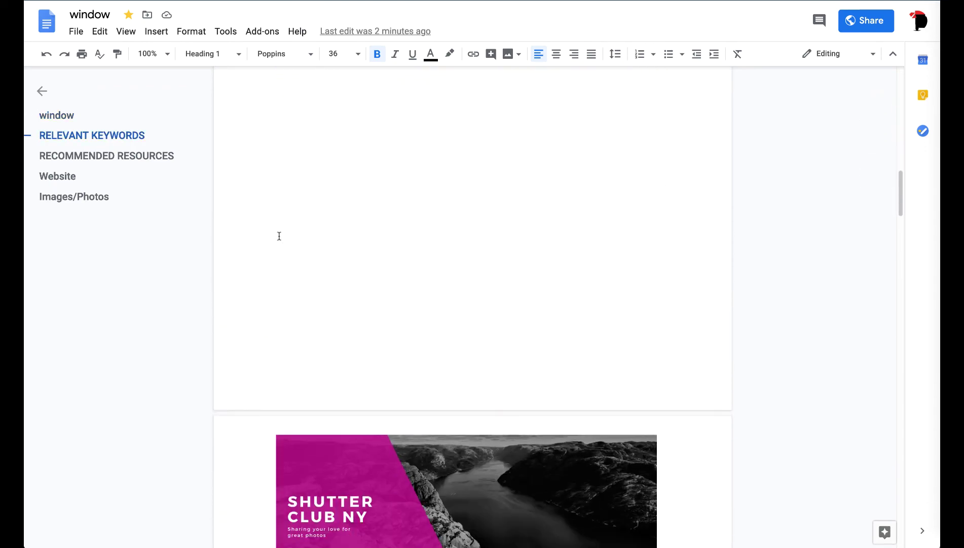
scroll(279, 236, "down", 15)
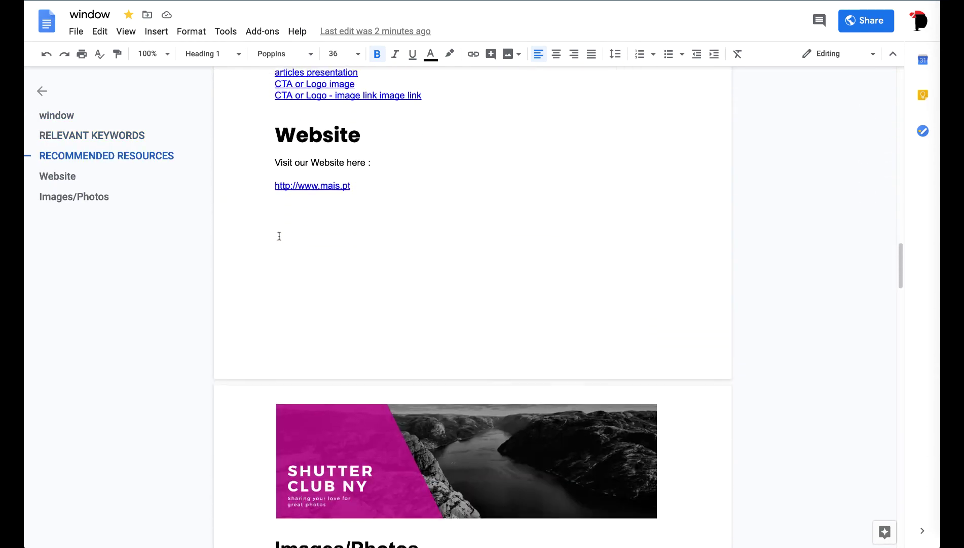
scroll(279, 236, "down", 20)
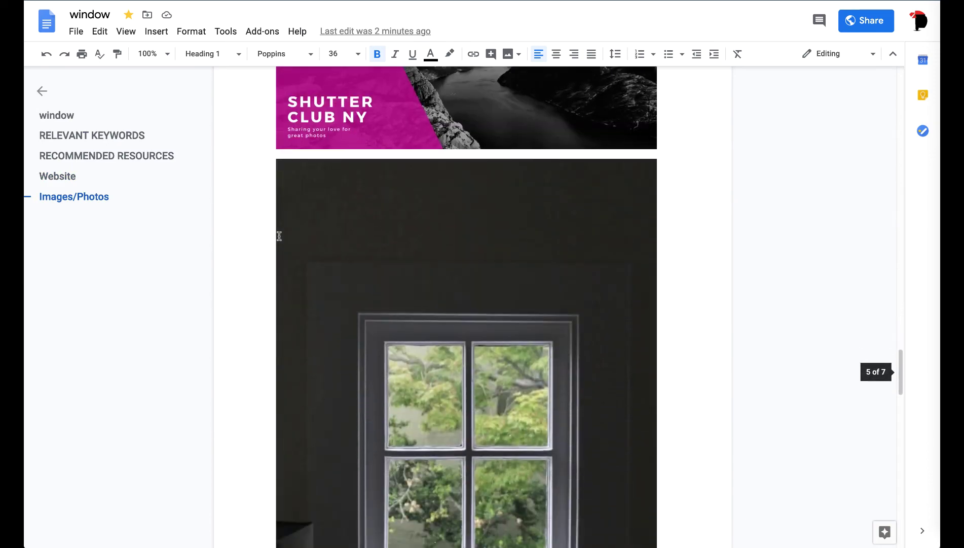
scroll(279, 236, "down", 20)
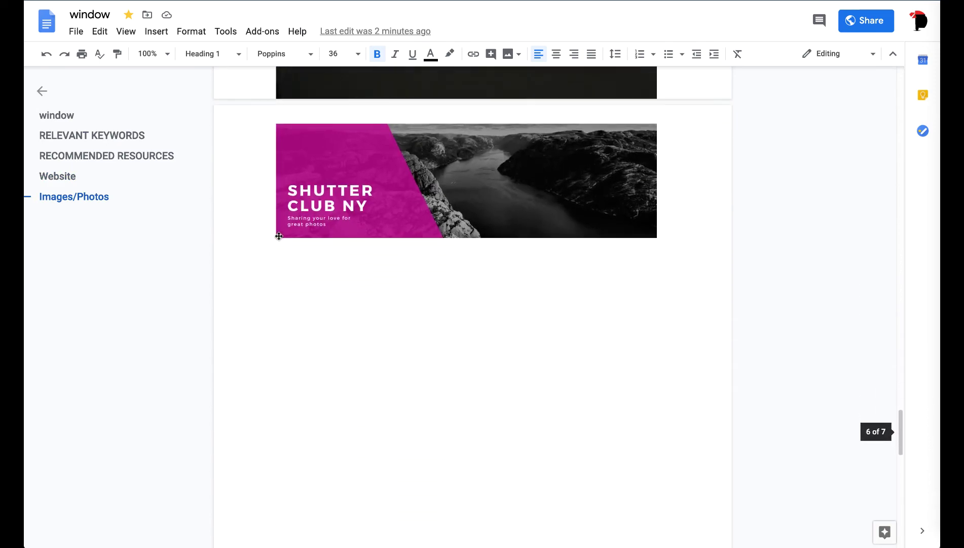
scroll(279, 236, "down", 8)
scroll(279, 235, "up", 20)
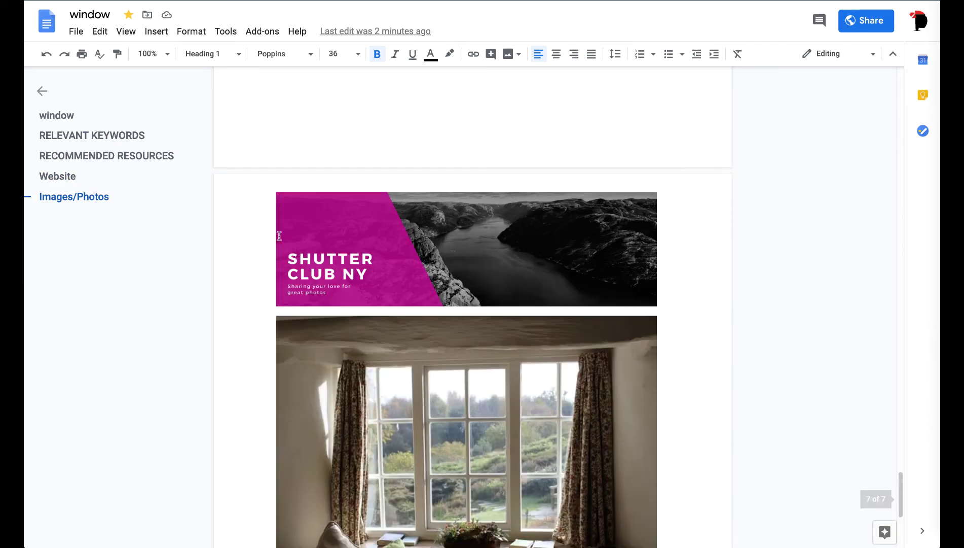
scroll(279, 235, "up", 20)
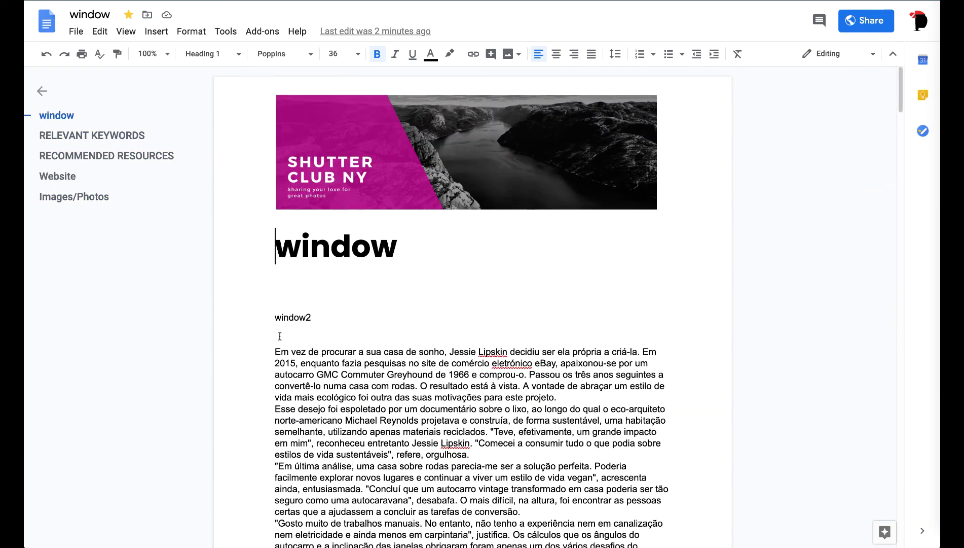
left_click_drag(275, 352, 349, 363)
scroll(349, 363, "down", 2)
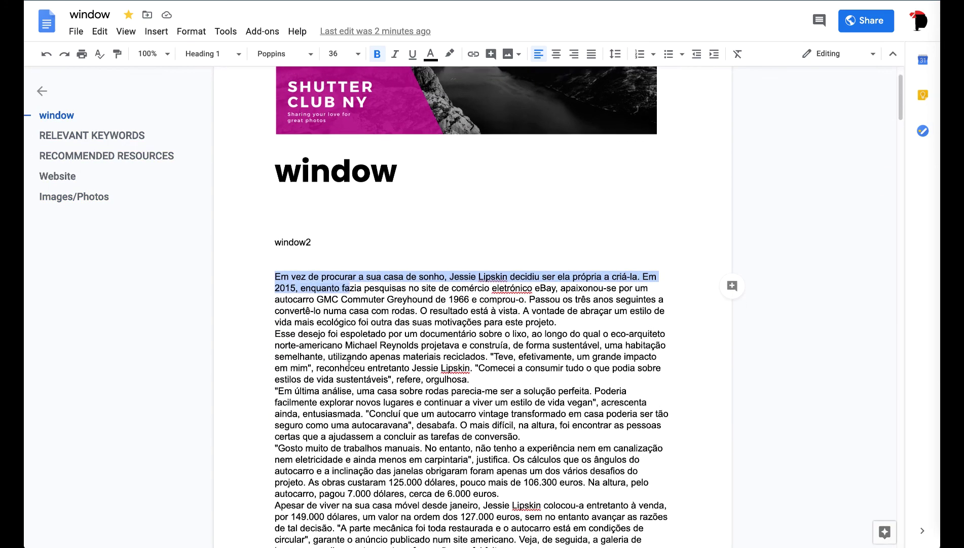
left_click(463, 463, "shift")
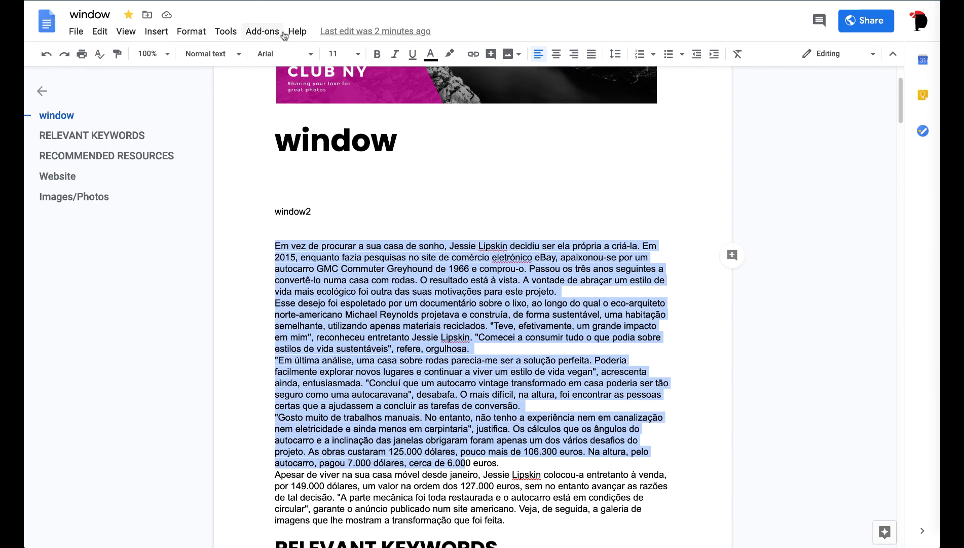
Step: Compare with the window source URL in Staxio, then close the document back to the Drive folder
key("alt+Tab")
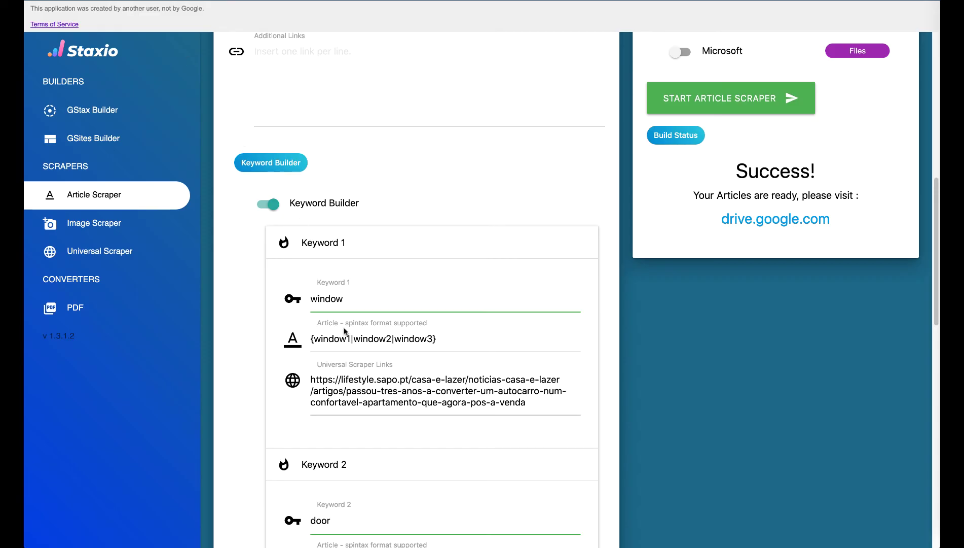
left_click_drag(543, 409, 306, 381)
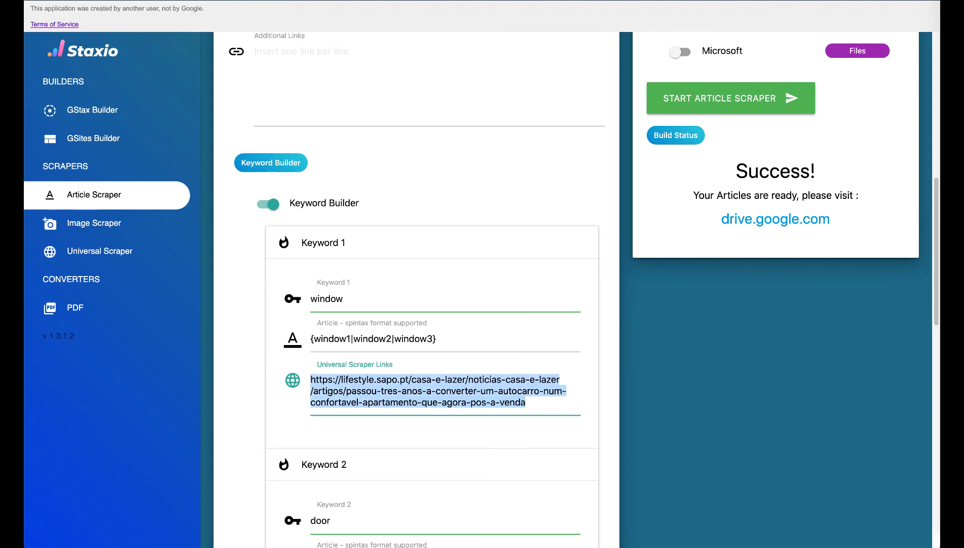
key("alt+Tab")
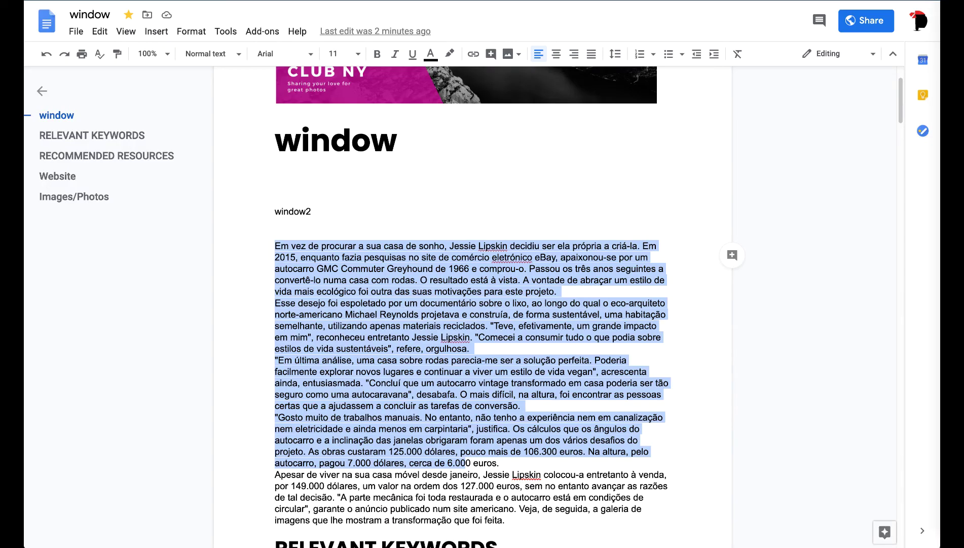
key("ctrl+w")
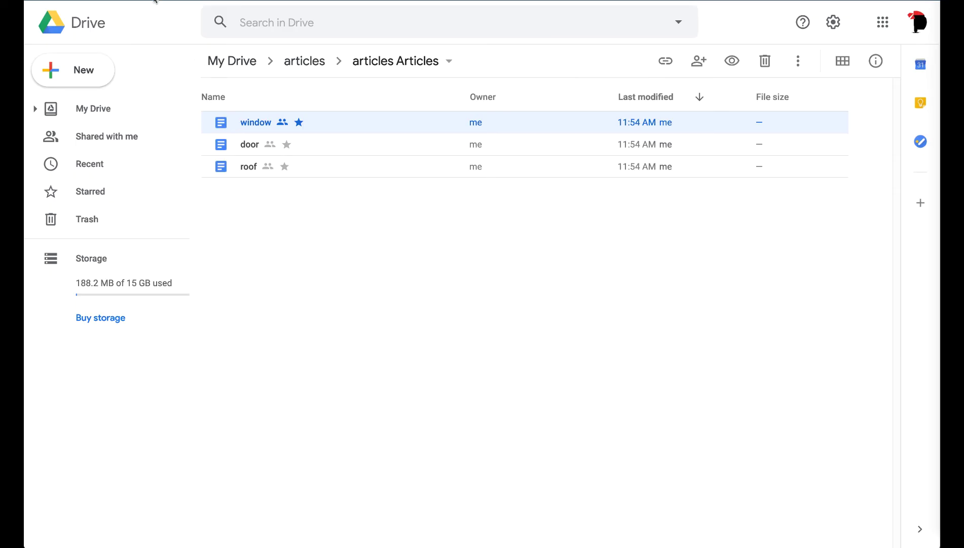
key("alt+Tab")
scroll(336, 302, "down", 3)
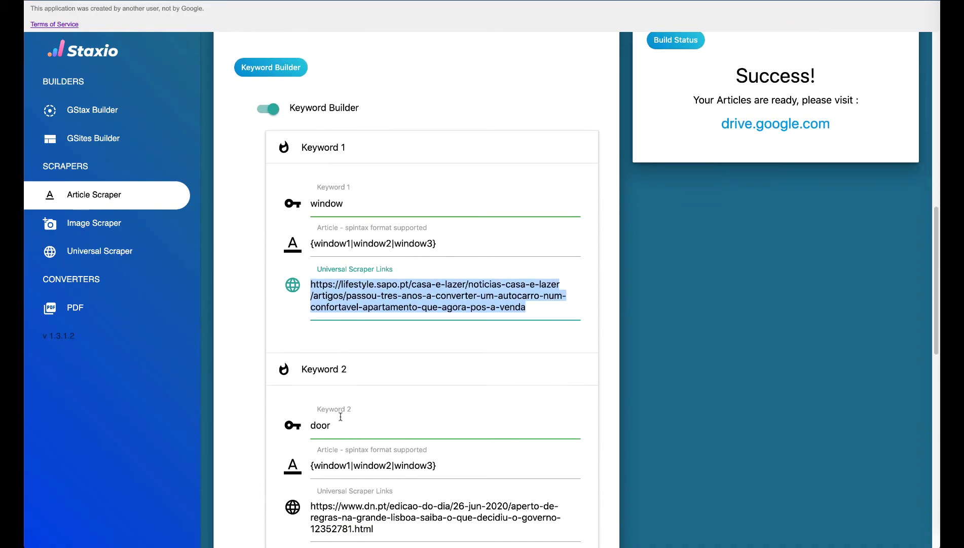
double_click(320, 425)
key("alt+Tab")
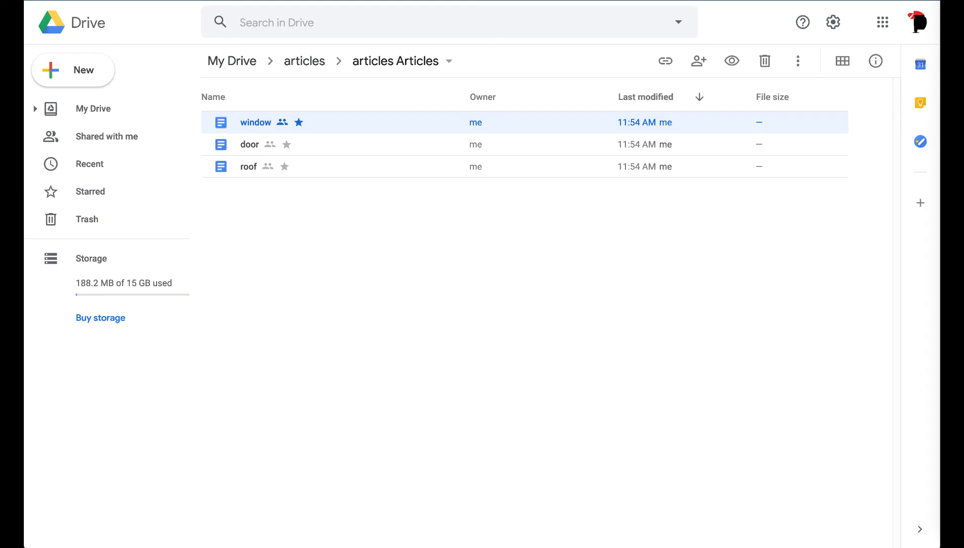
double_click(254, 150)
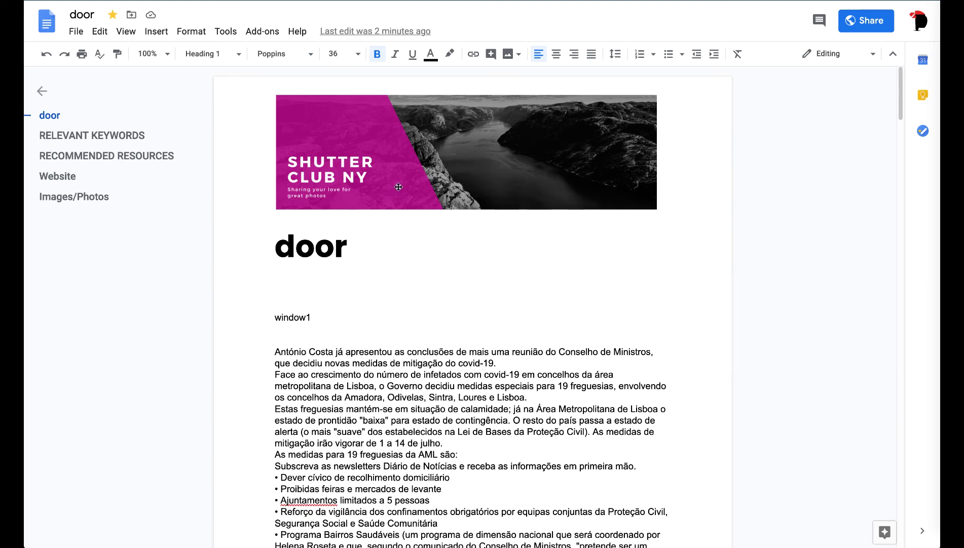
scroll(399, 186, "down", 1)
scroll(399, 187, "up", 1)
scroll(394, 329, "down", 20)
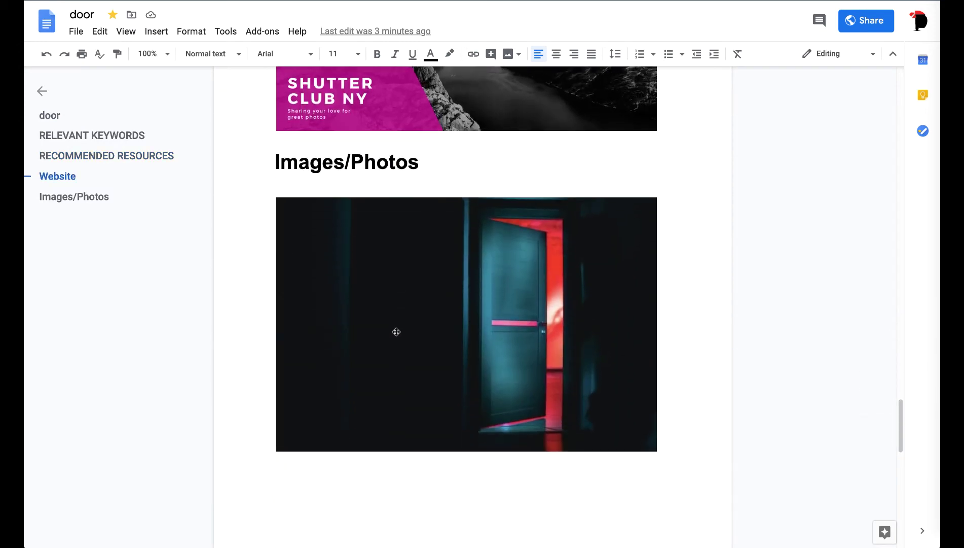
scroll(396, 331, "down", 10)
scroll(396, 332, "down", 6)
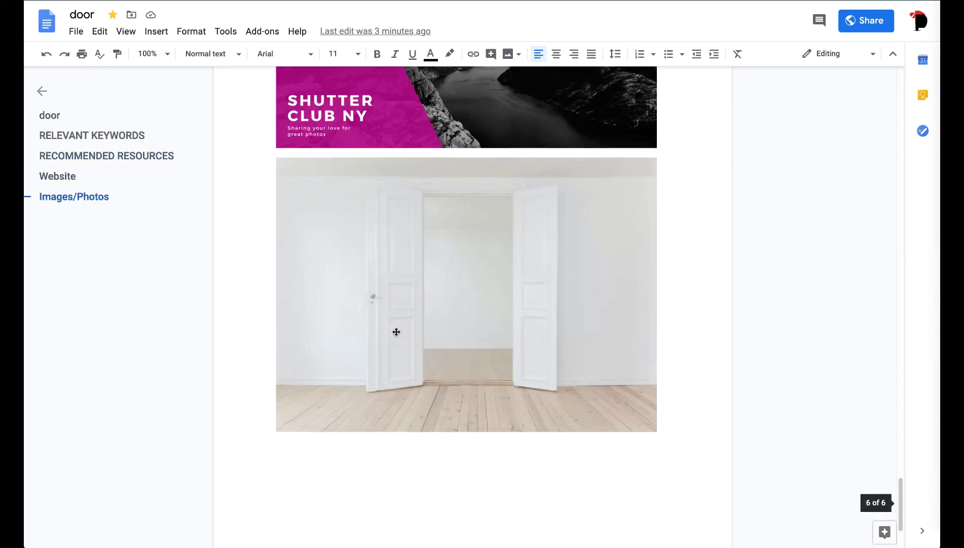
scroll(396, 332, "up", 1)
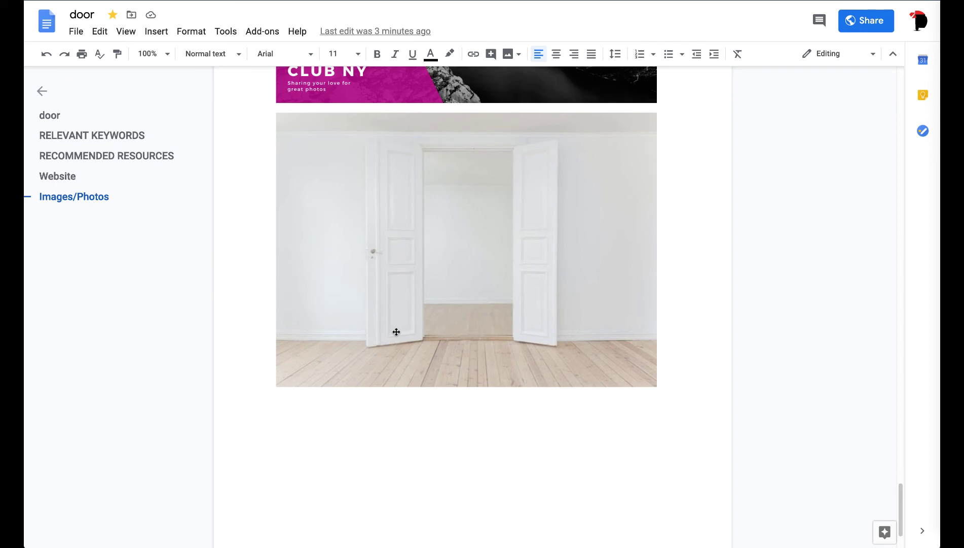
scroll(397, 332, "up", 10)
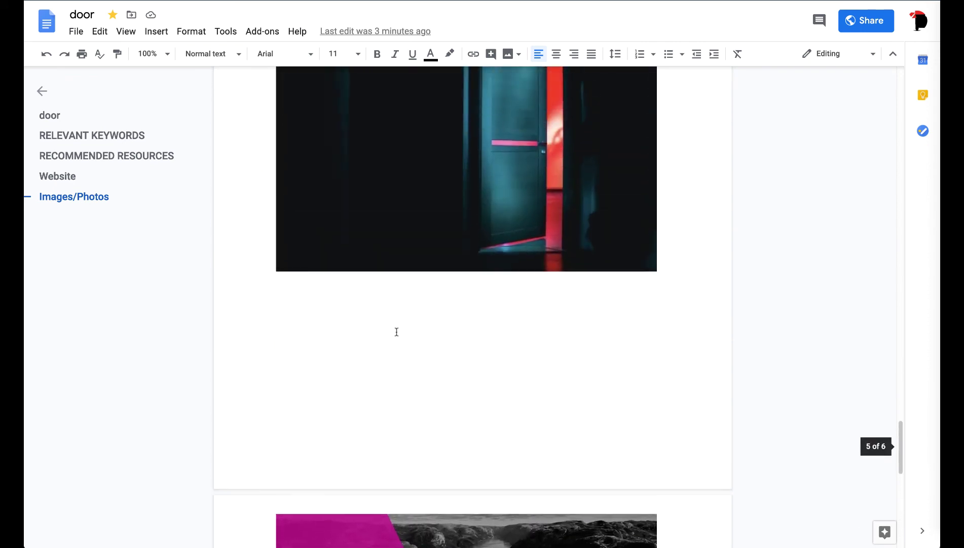
scroll(396, 332, "up", 2)
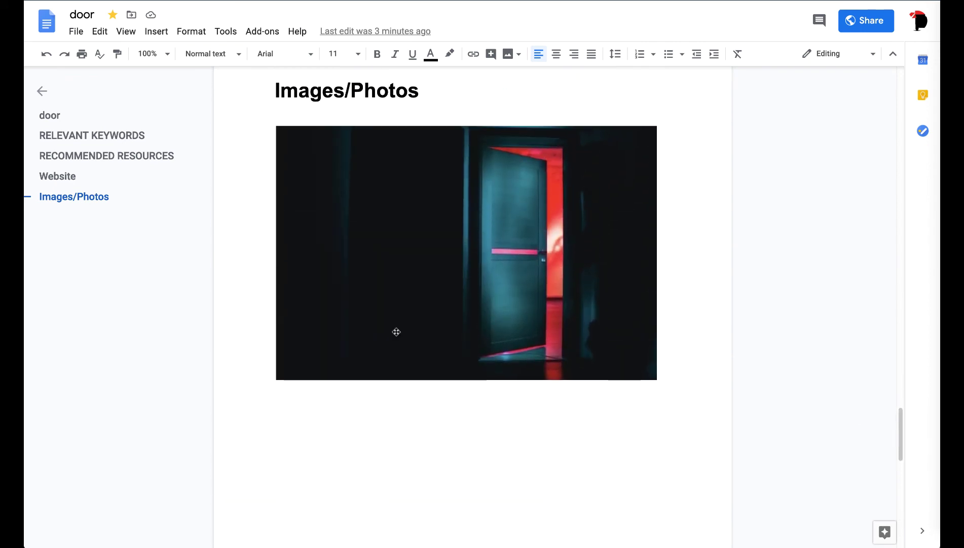
scroll(397, 331, "down", 13)
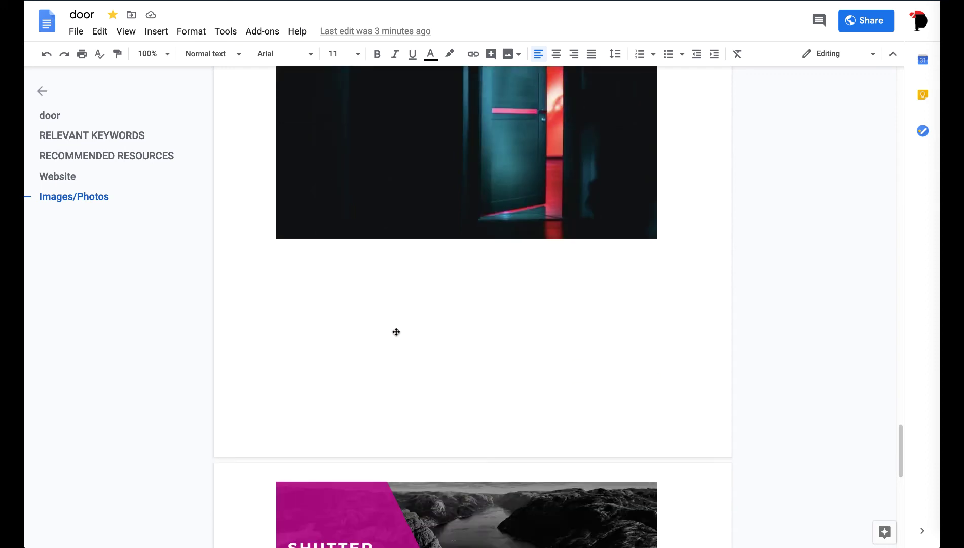
scroll(397, 332, "up", 1)
scroll(396, 331, "up", 1)
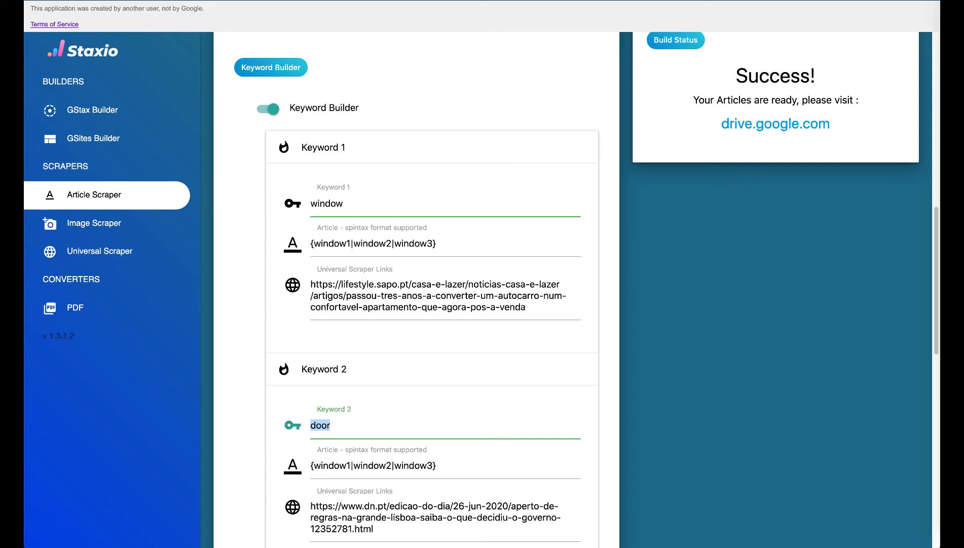
scroll(269, 111, "up", 8)
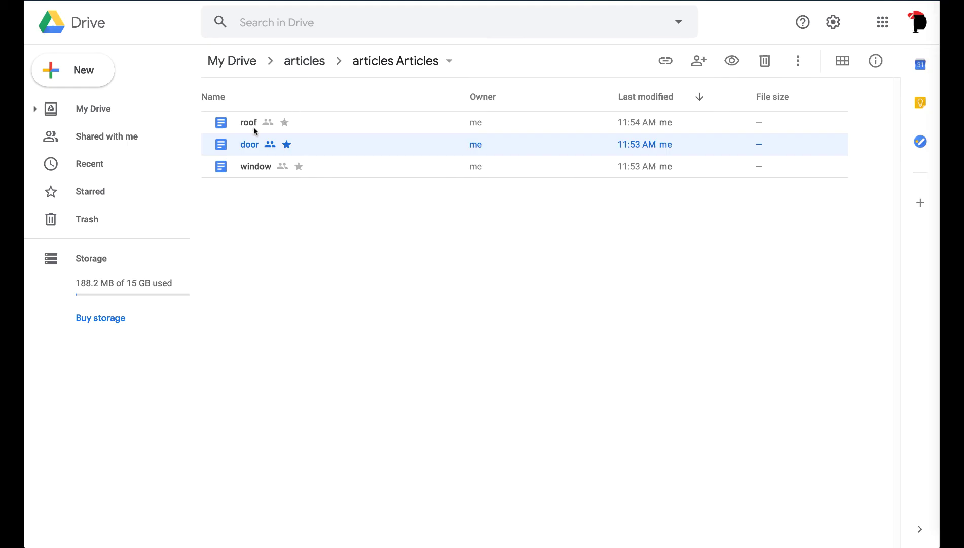
Step: Open the roof document and review its spintax paragraph, keywords and resources
double_click(252, 127)
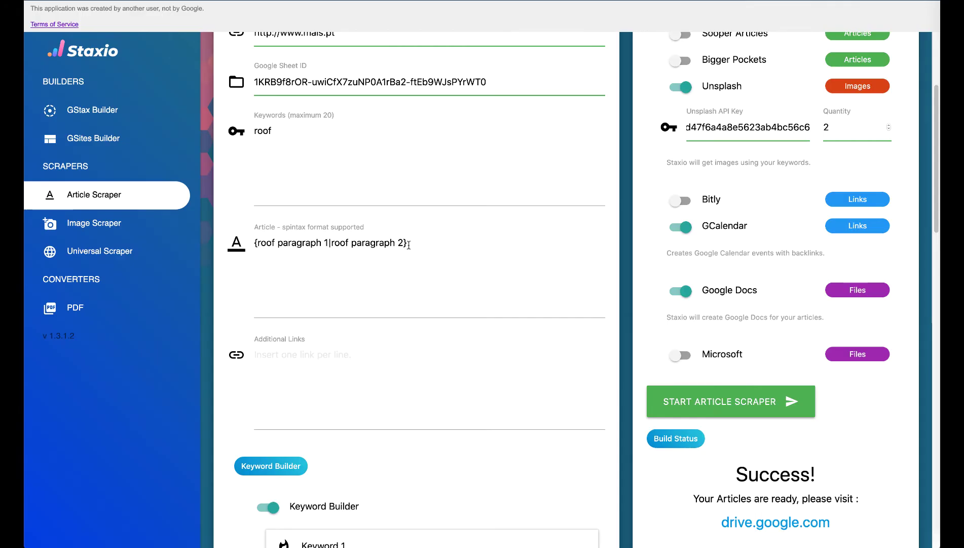
left_click_drag(409, 245, 252, 246)
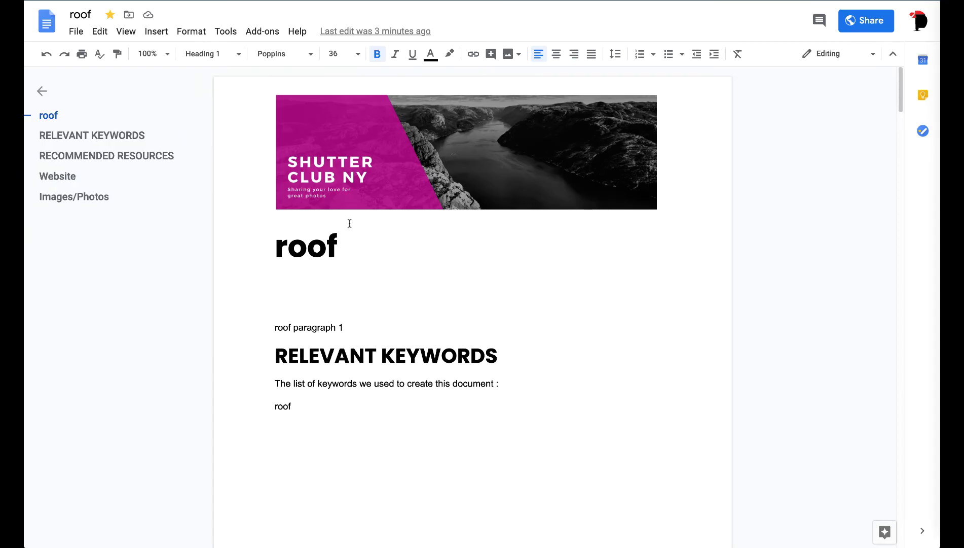
scroll(350, 222, "down", 2)
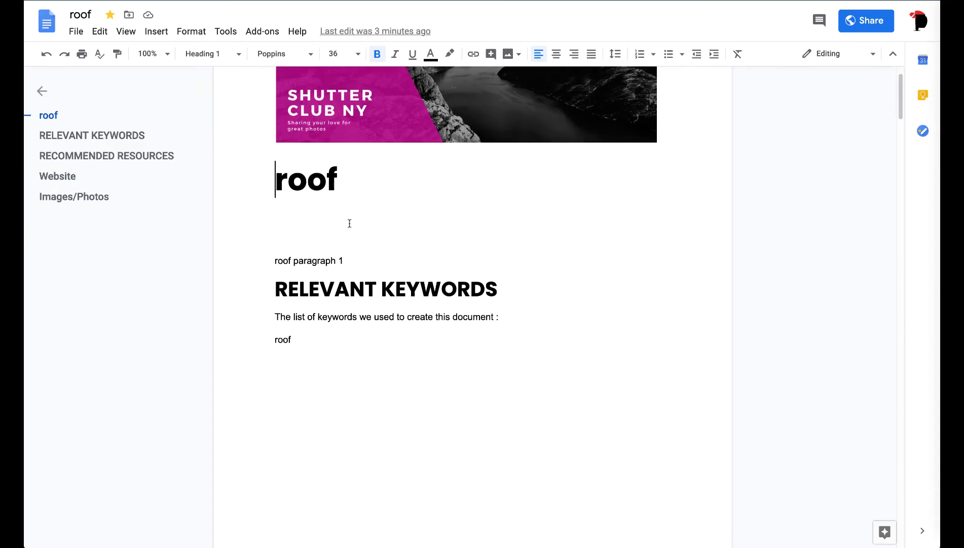
scroll(350, 223, "down", 15)
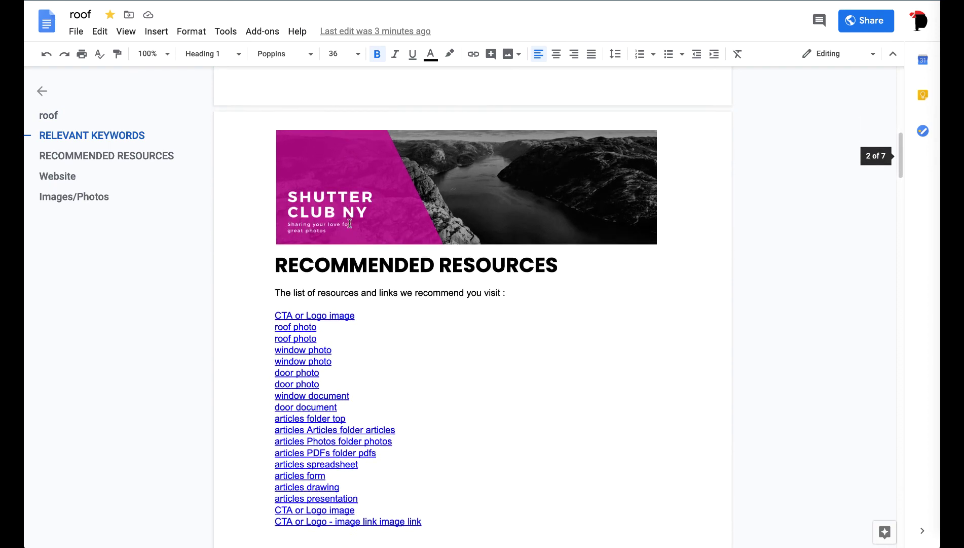
scroll(350, 223, "down", 15)
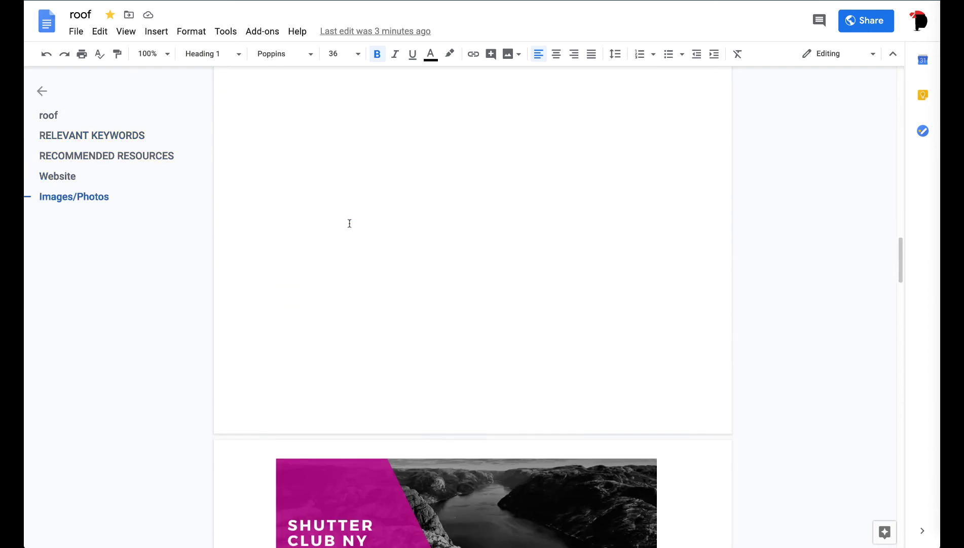
scroll(350, 224, "down", 5)
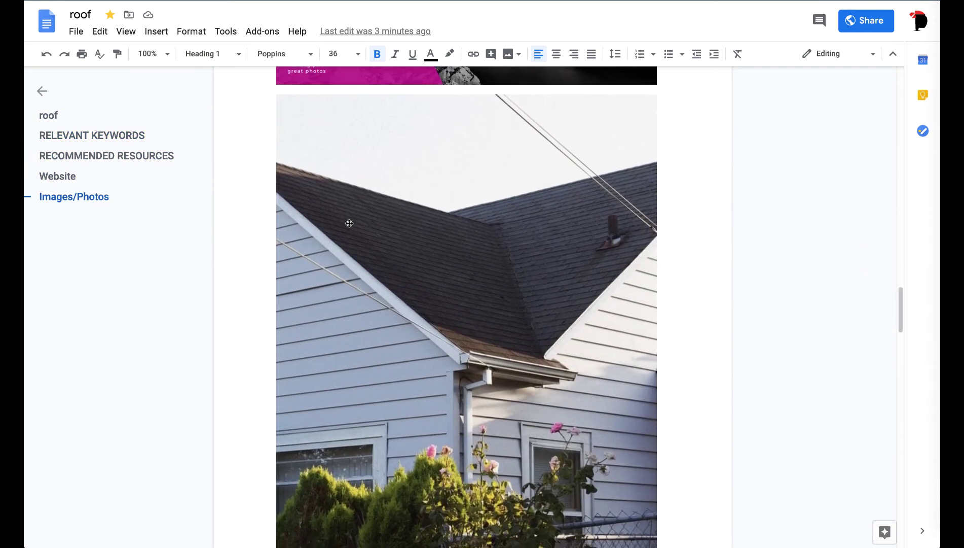
Step: Inspect the roof photo in the Images section, then return to the Staxio Article Scraper
left_click(377, 270)
scroll(377, 270, "down", 13)
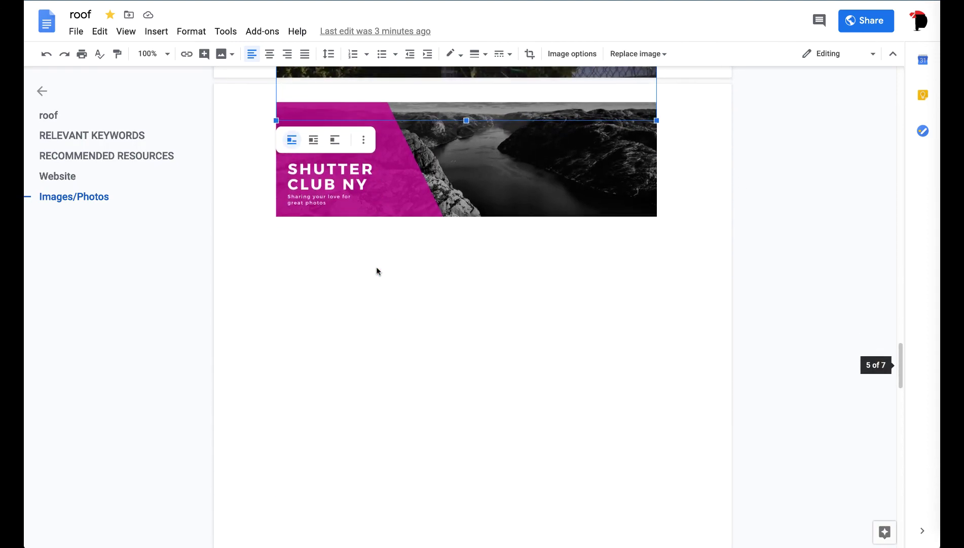
scroll(377, 271, "up", 8)
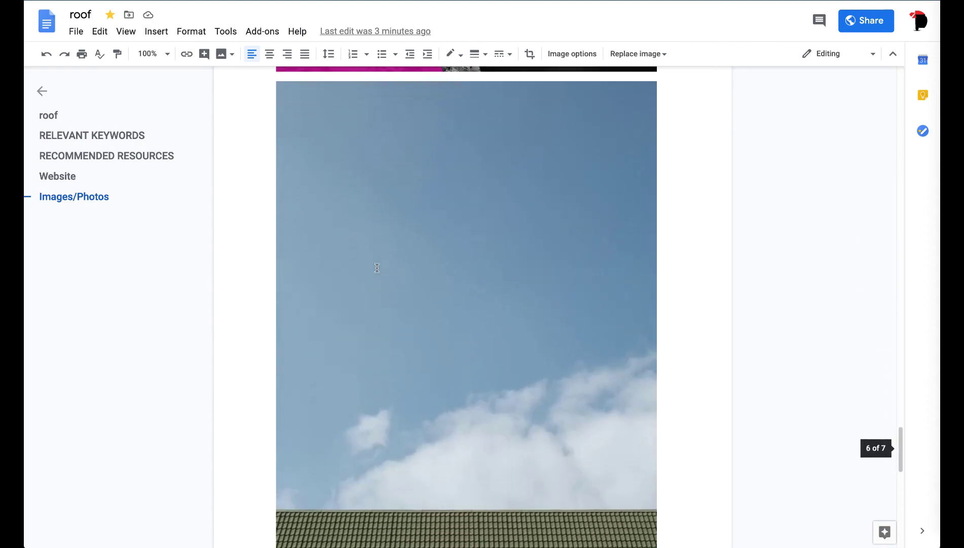
scroll(415, 230, "down", 1)
scroll(415, 230, "down", 9)
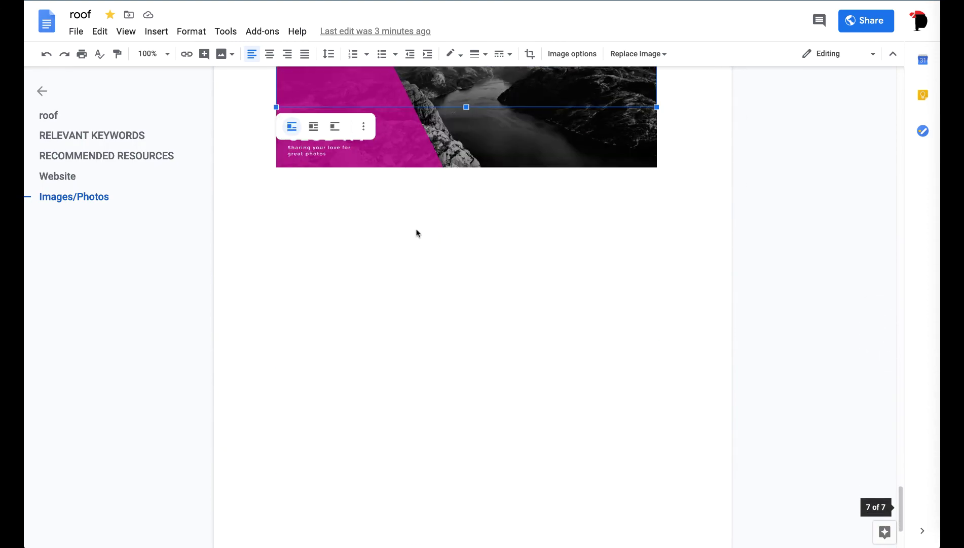
key("ctrl+Tab")
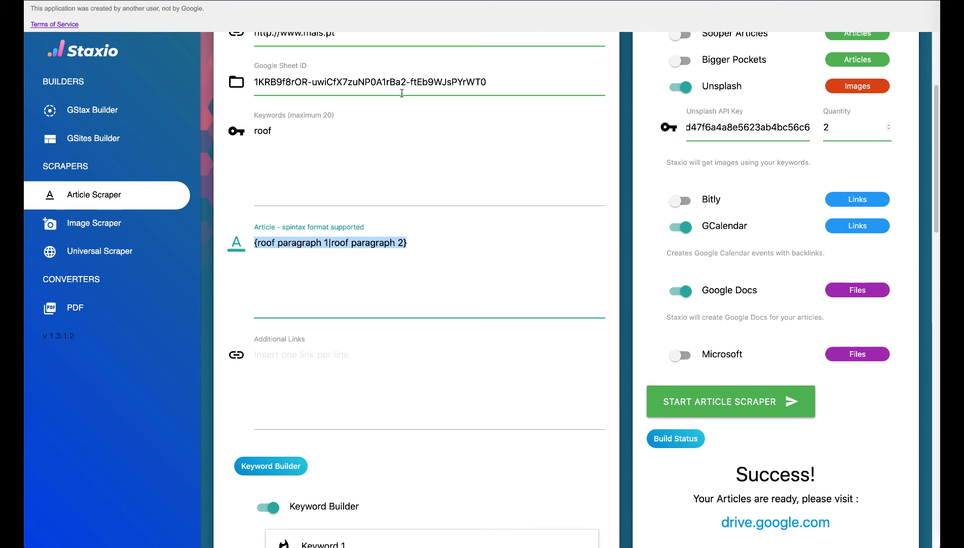
Step: Select the articles sheet ID in Google Sheet ID and switch to the GSites Builder
left_click(404, 82)
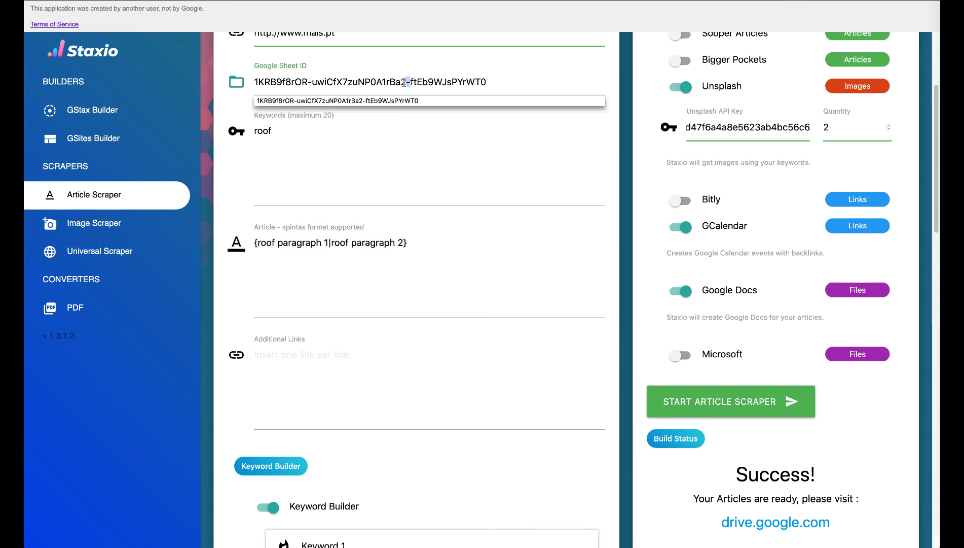
triple_click(404, 82)
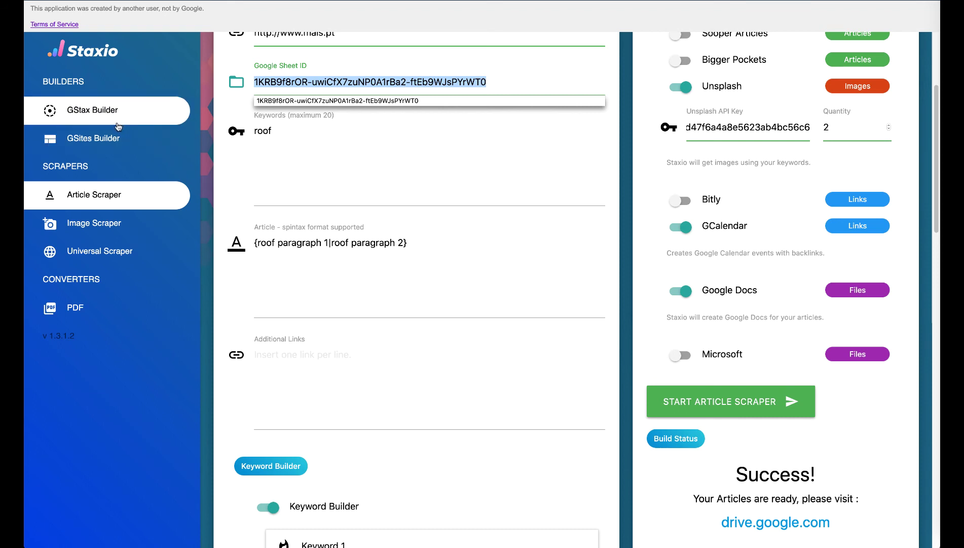
left_click(115, 136)
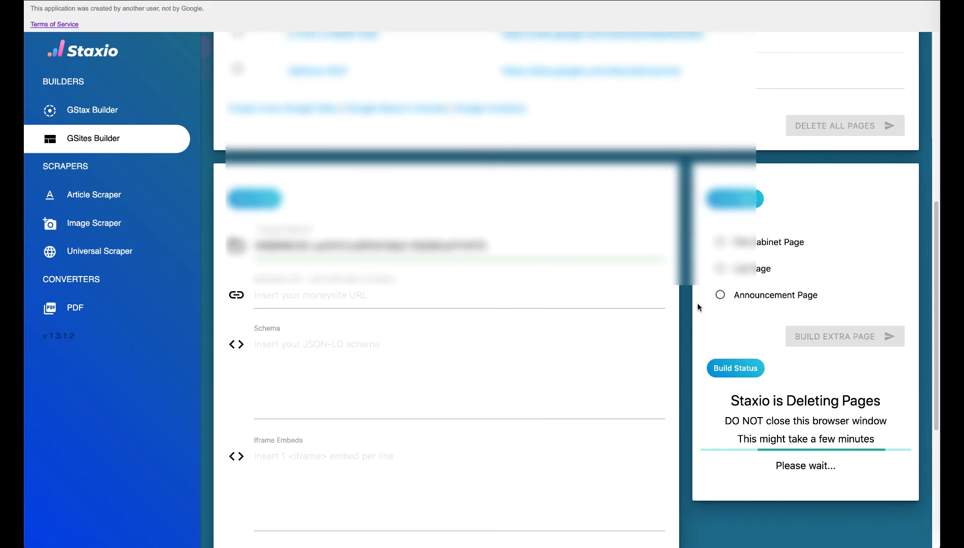
Step: Scroll back up the GSites Builder form and focus the Google Sheet ID field
scroll(697, 306, "up", 1)
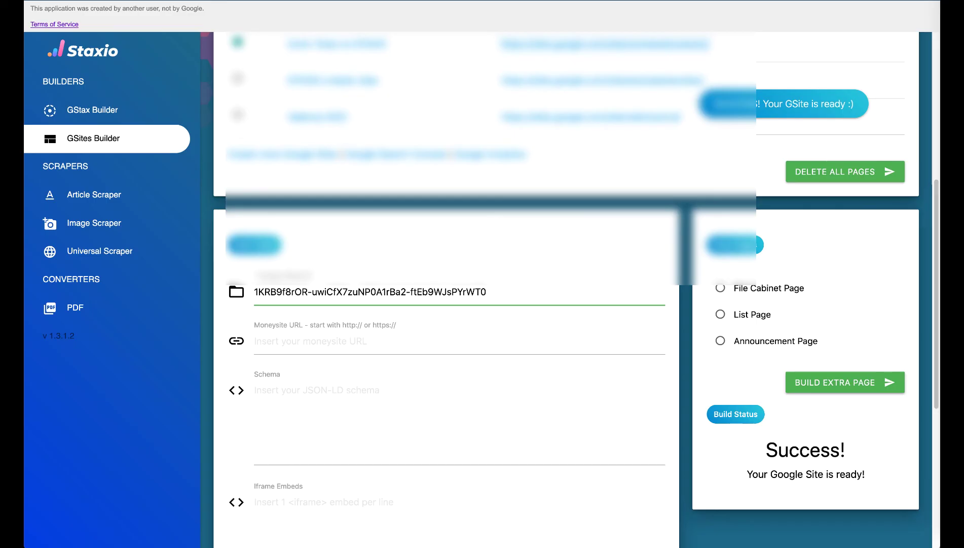
left_click(492, 292)
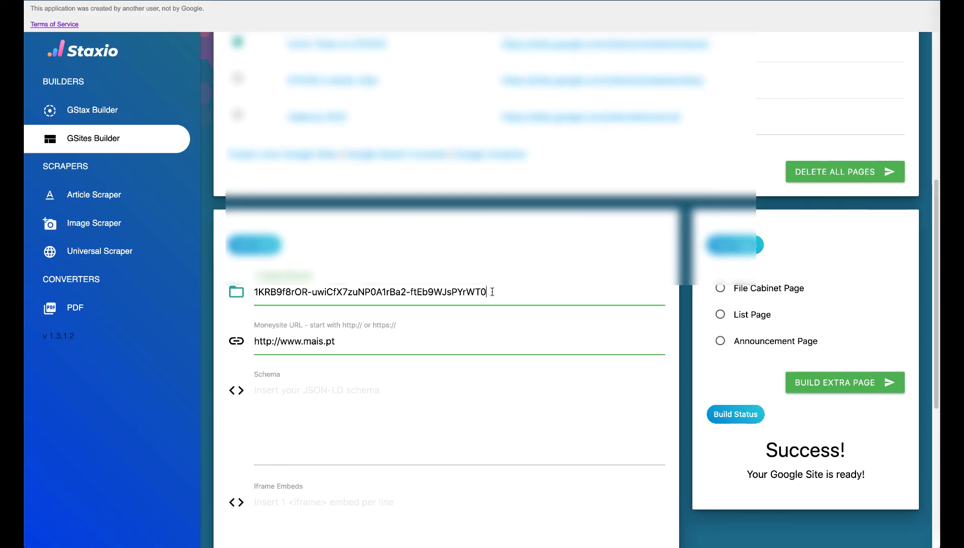
left_click(368, 339)
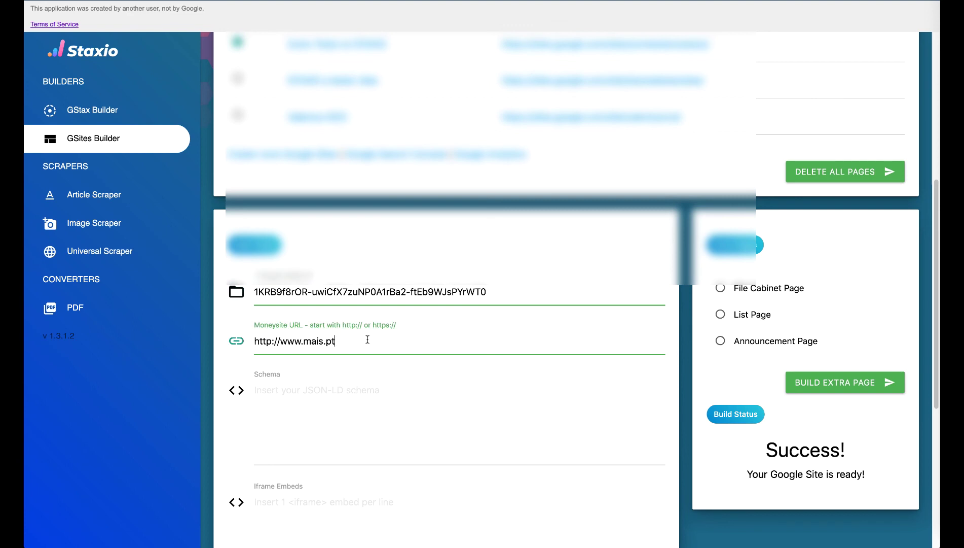
scroll(368, 339, "down", 2)
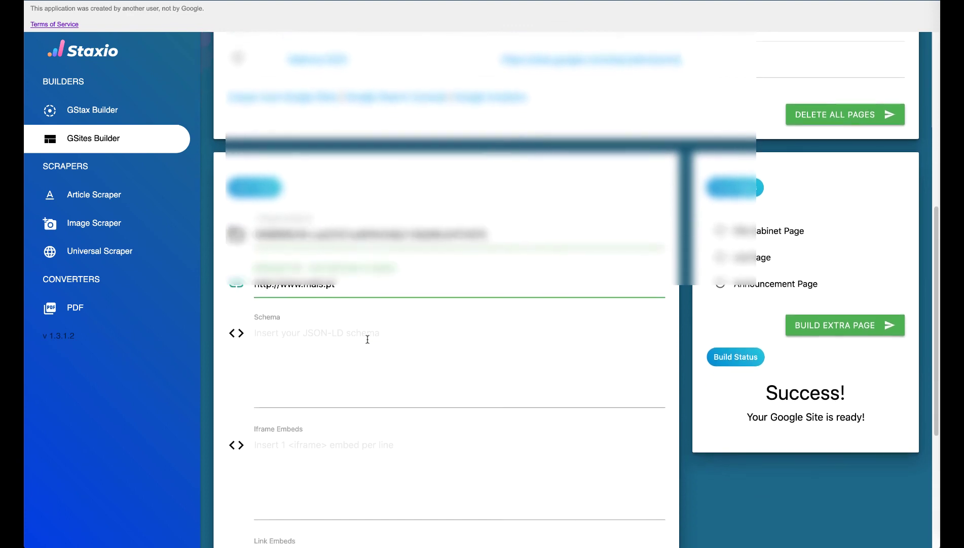
scroll(368, 339, "down", 5)
left_click(311, 432)
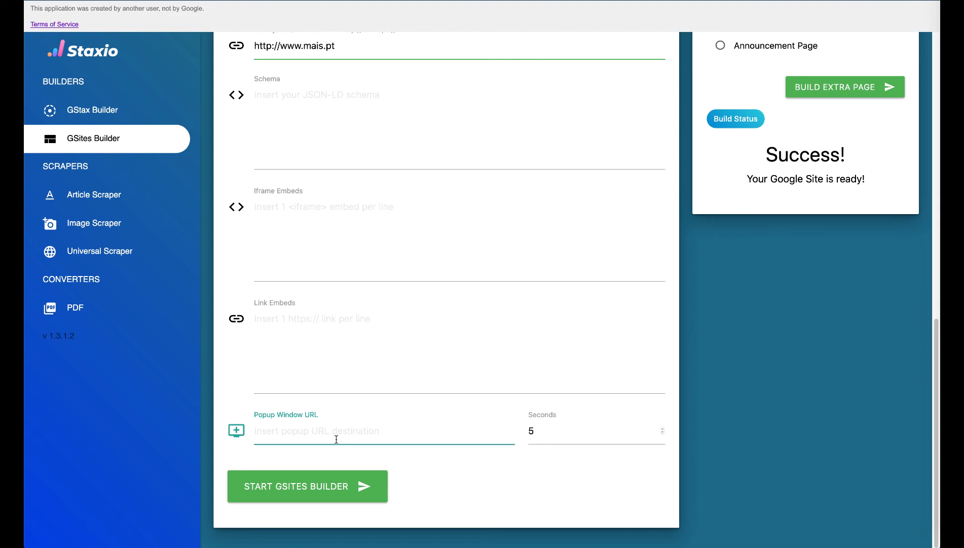
type("https://ww.mais.pt")
Step: Select the moneysite URL and launch the GSites Builder with Enter
scroll(308, 133, "up", 2)
left_click_drag(344, 85, 251, 91)
scroll(426, 189, "down", 2)
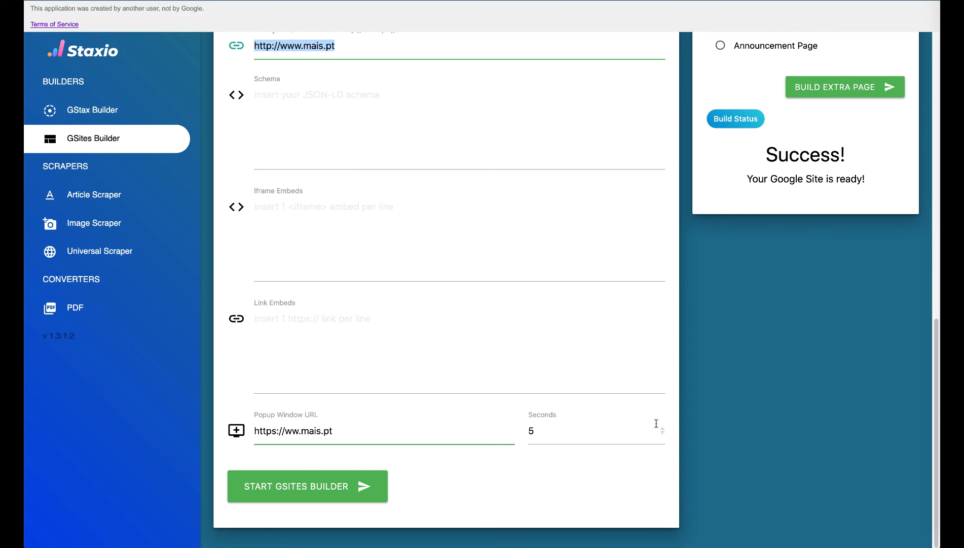
scroll(504, 435, "up", 3)
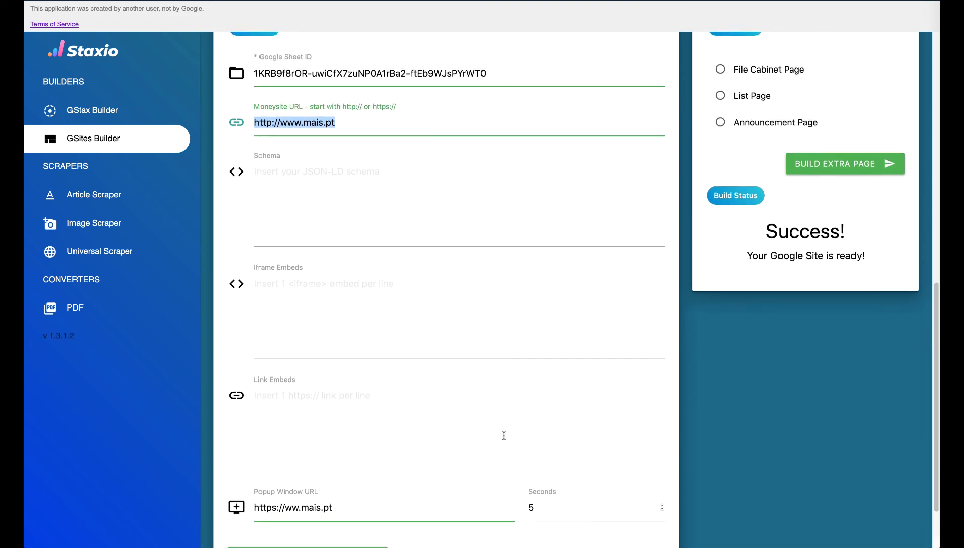
scroll(504, 435, "down", 2)
key("Return")
scroll(504, 435, "up", 6)
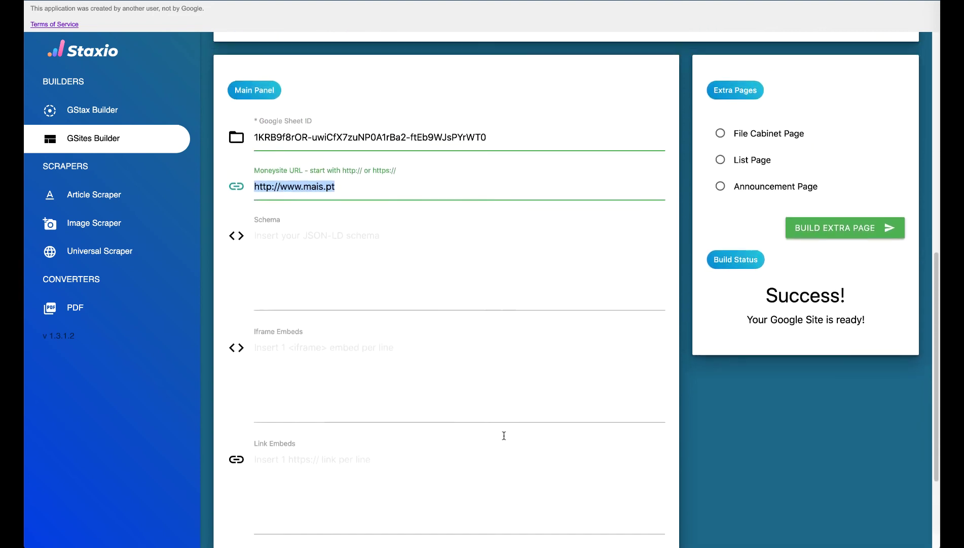
scroll(548, 421, "down", 7)
scroll(590, 404, "up", 6)
scroll(591, 404, "up", 2)
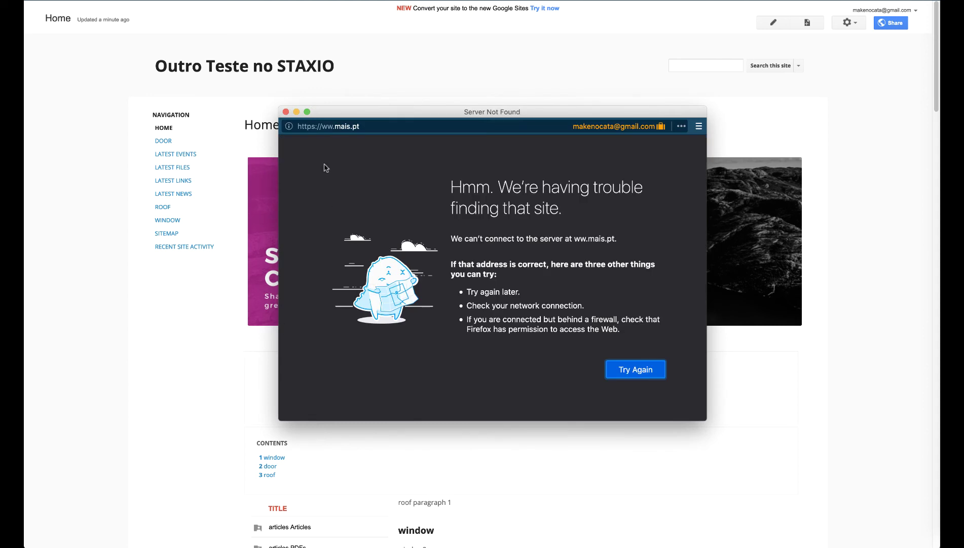
left_click(334, 126)
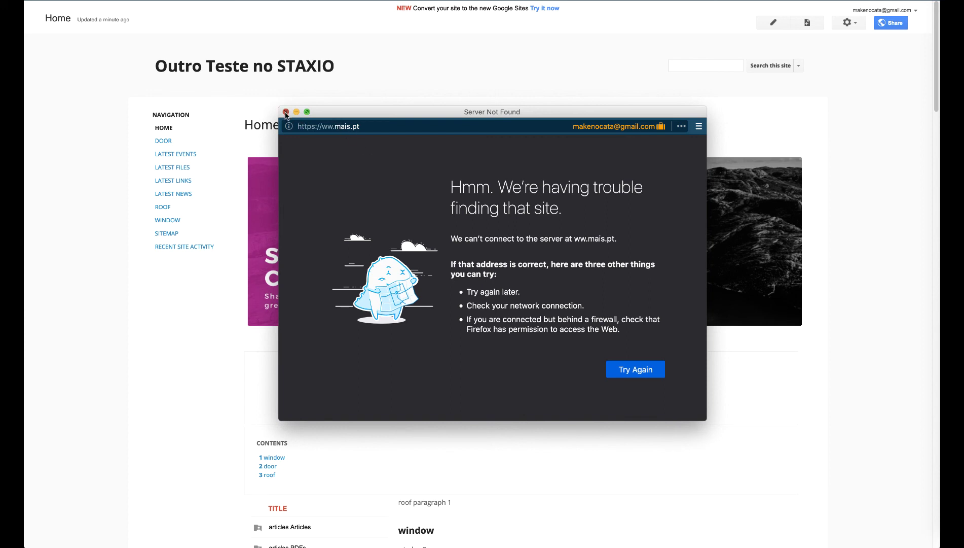
left_click(286, 111)
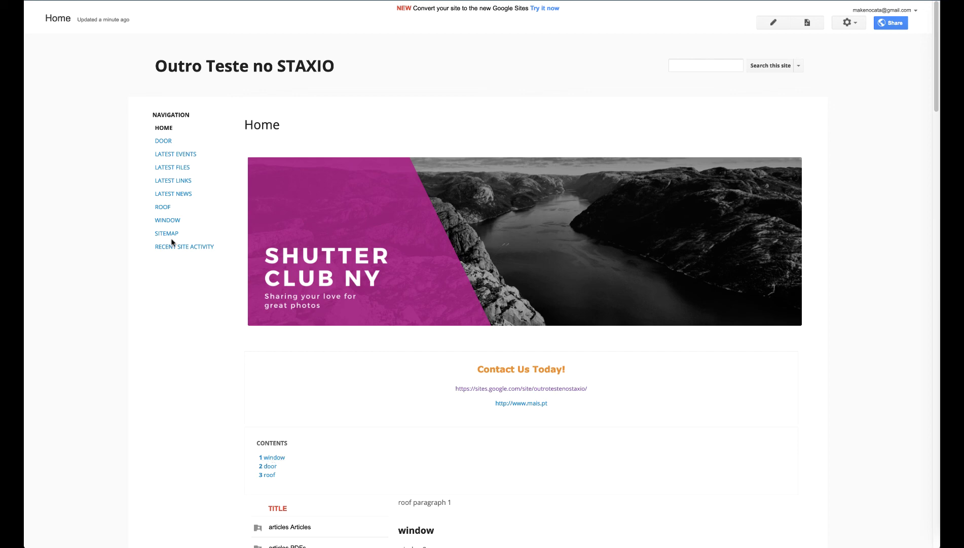
left_click(160, 210)
left_click(163, 141)
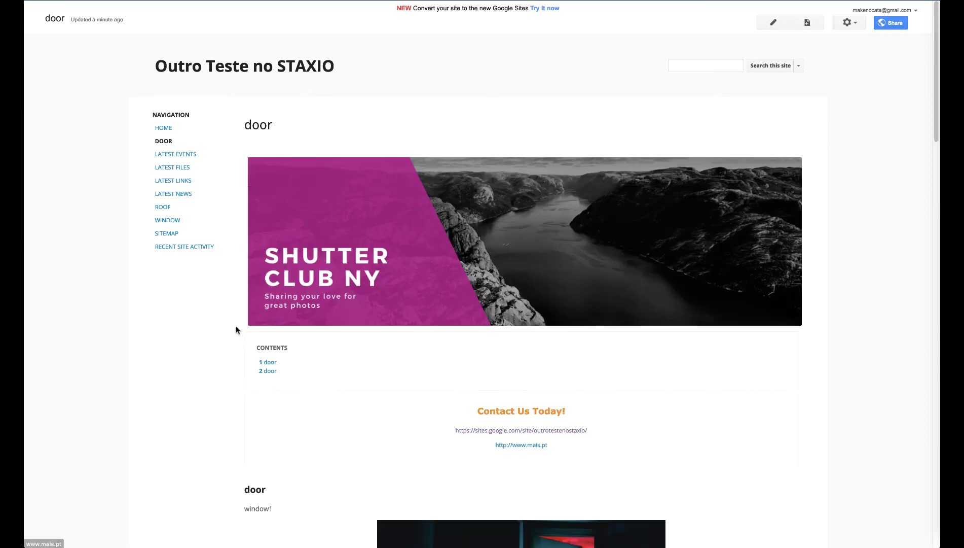
scroll(237, 329, "down", 5)
scroll(236, 330, "down", 15)
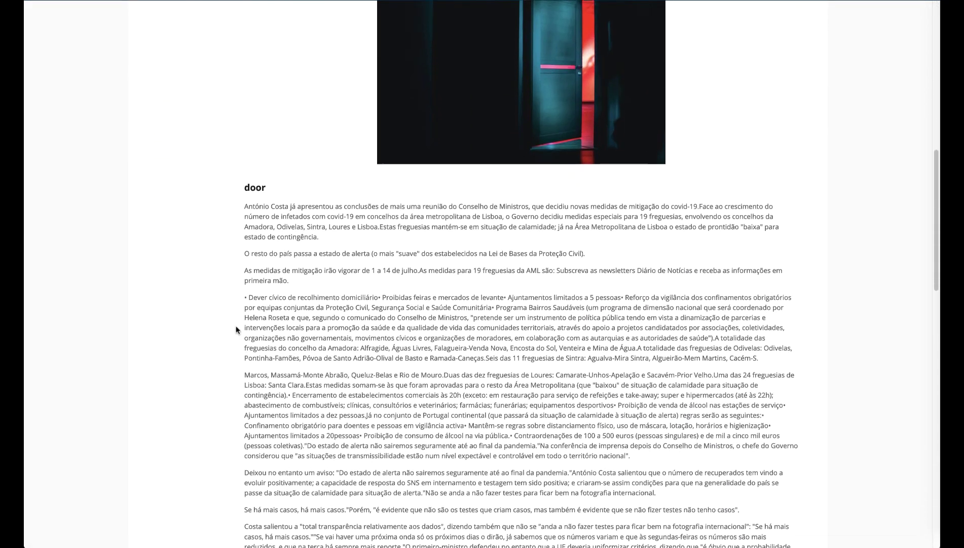
scroll(237, 329, "down", 6)
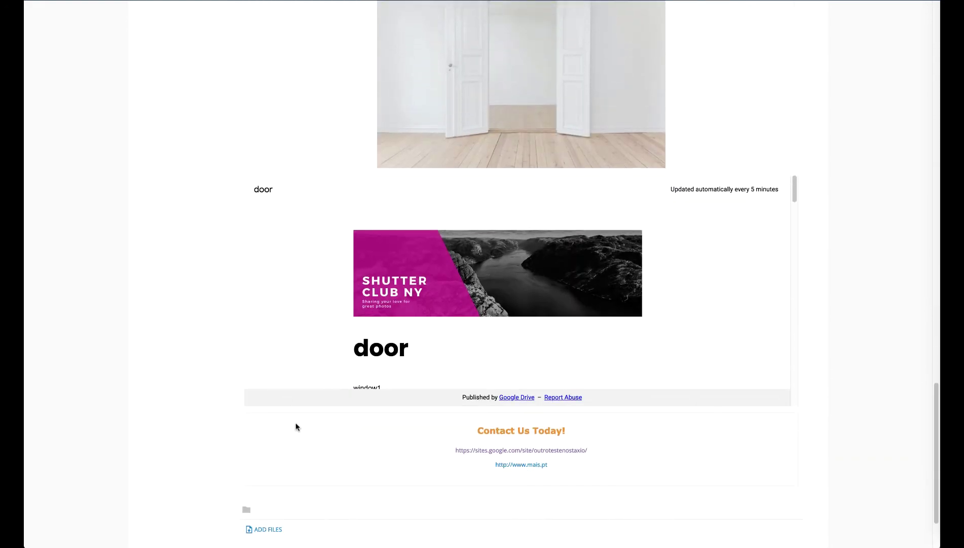
scroll(296, 427, "down", 2)
scroll(296, 426, "up", 20)
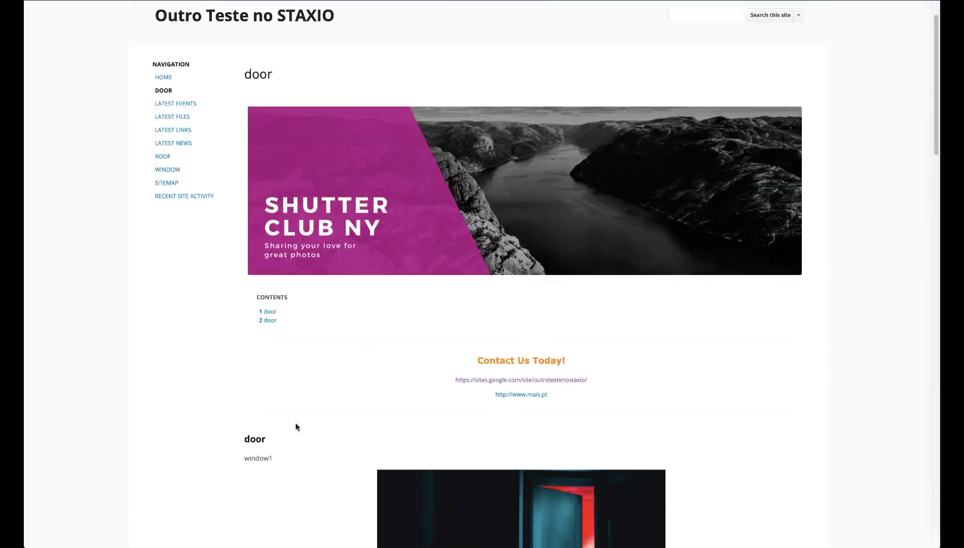
scroll(296, 427, "up", 2)
left_click(162, 207)
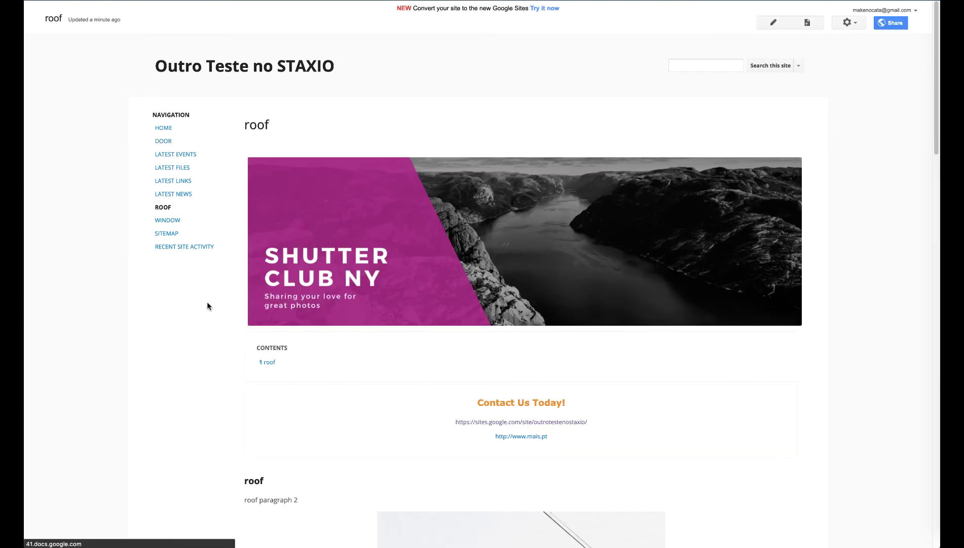
scroll(207, 303, "down", 5)
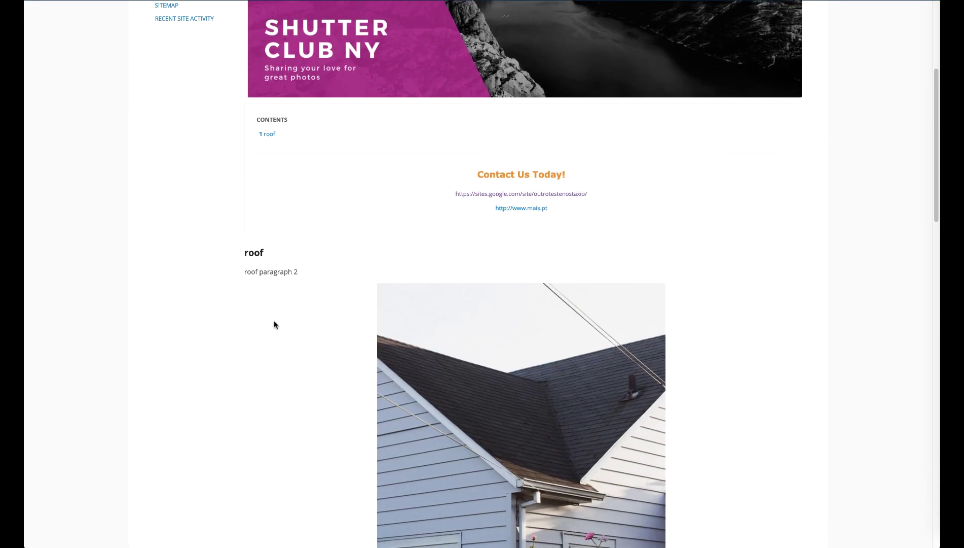
scroll(274, 324, "down", 10)
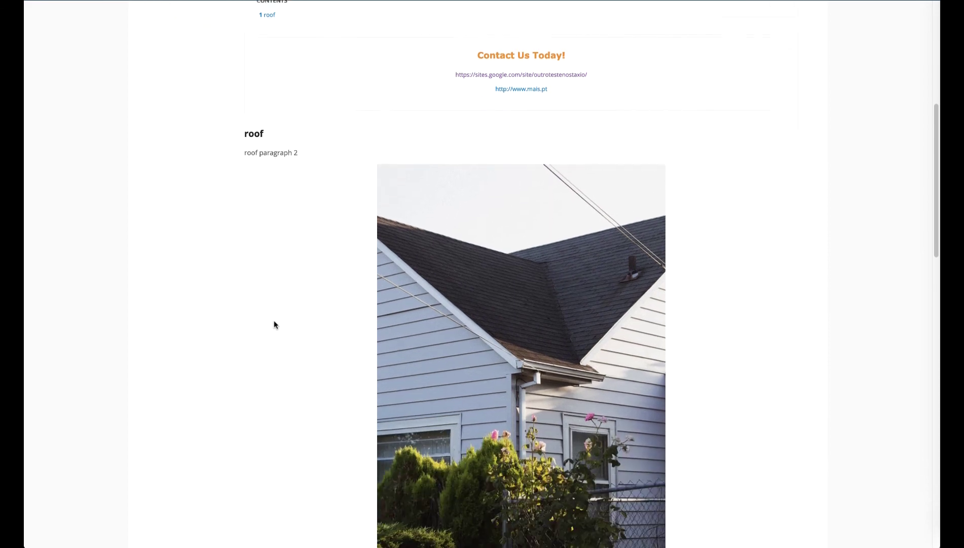
scroll(273, 320, "down", 10)
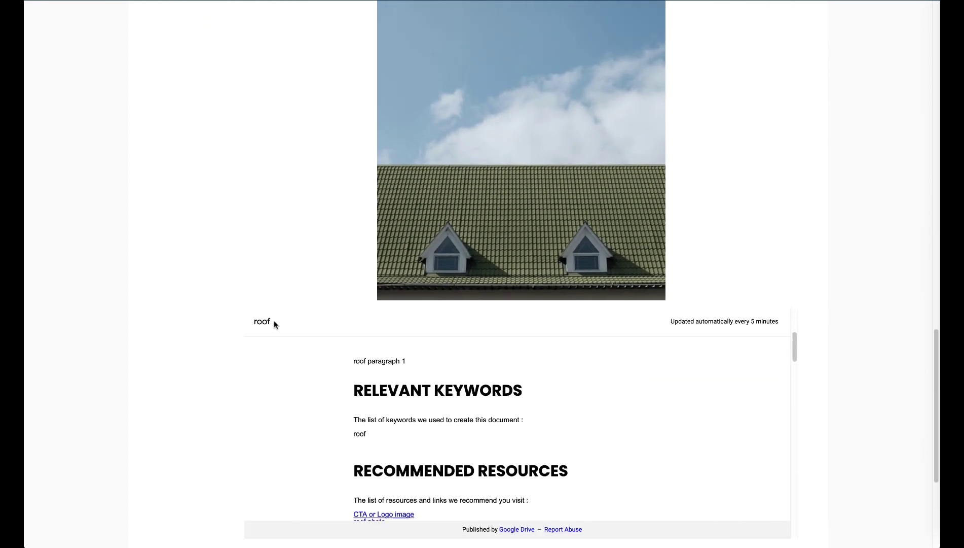
scroll(297, 396, "down", 5)
scroll(301, 408, "down", 5)
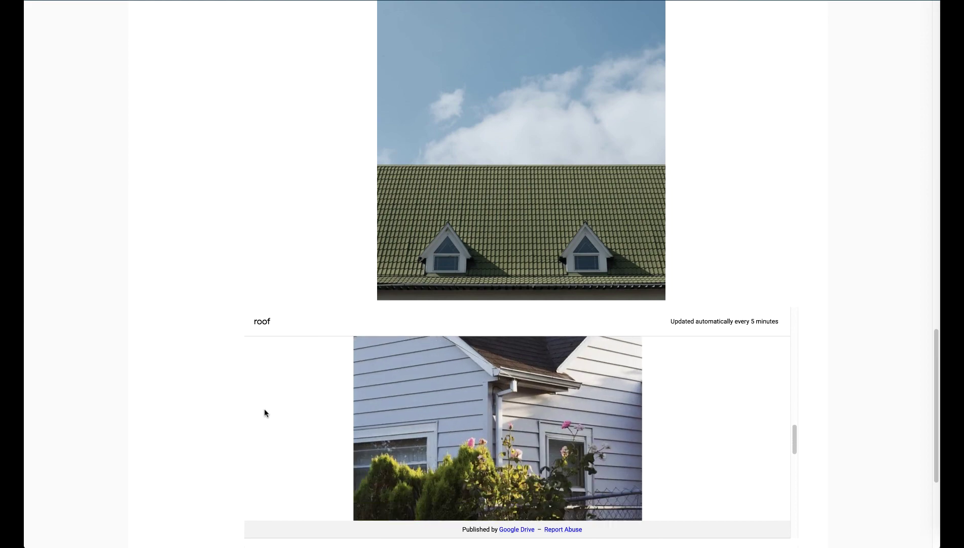
scroll(193, 427, "down", 4)
scroll(193, 429, "up", 20)
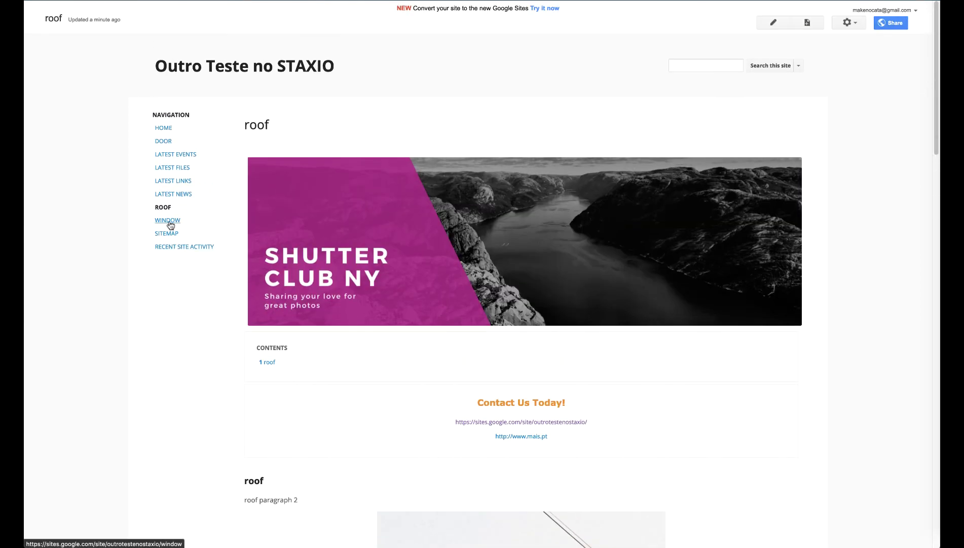
left_click(169, 221)
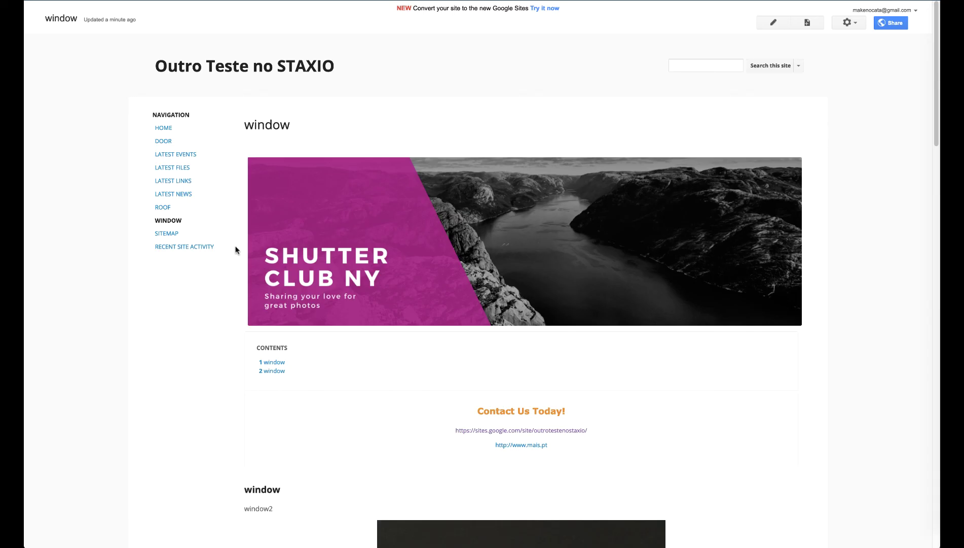
scroll(235, 248, "down", 5)
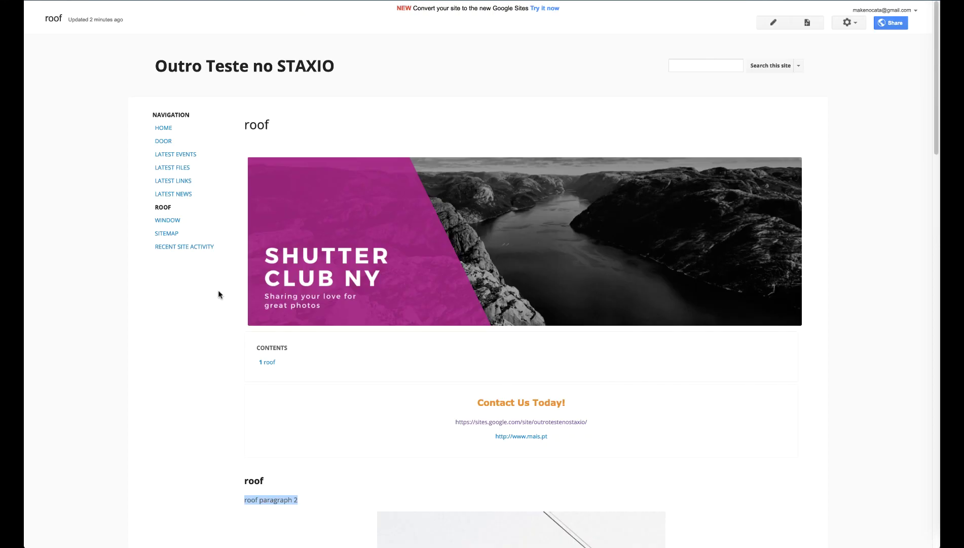
Step: Go to the HOME page and browse down past Contents, the articles table and the door document
left_click(170, 132)
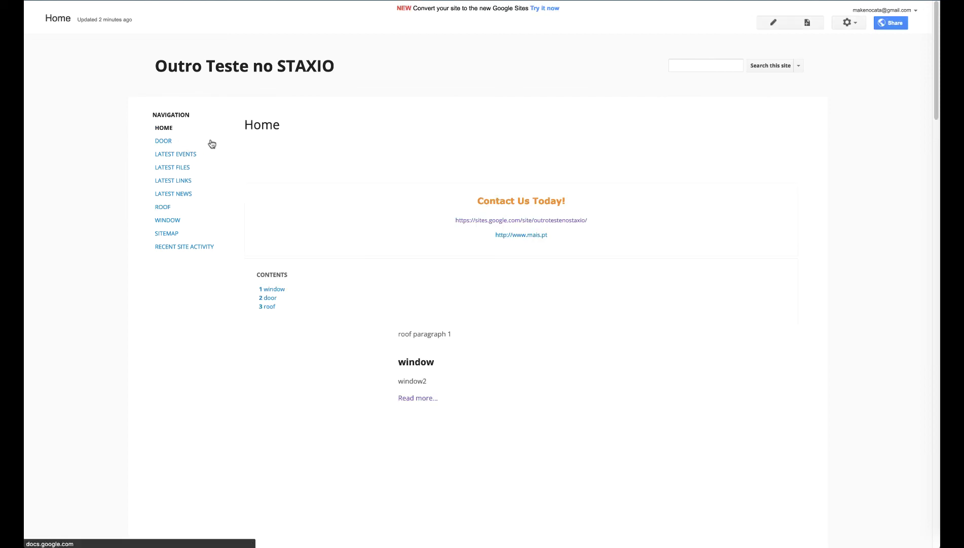
scroll(228, 189, "down", 5)
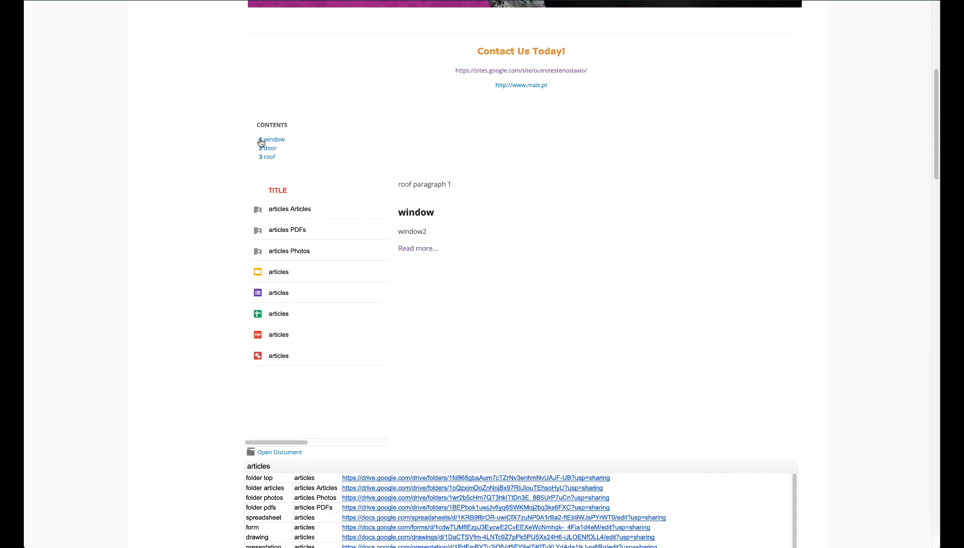
scroll(247, 142, "down", 5)
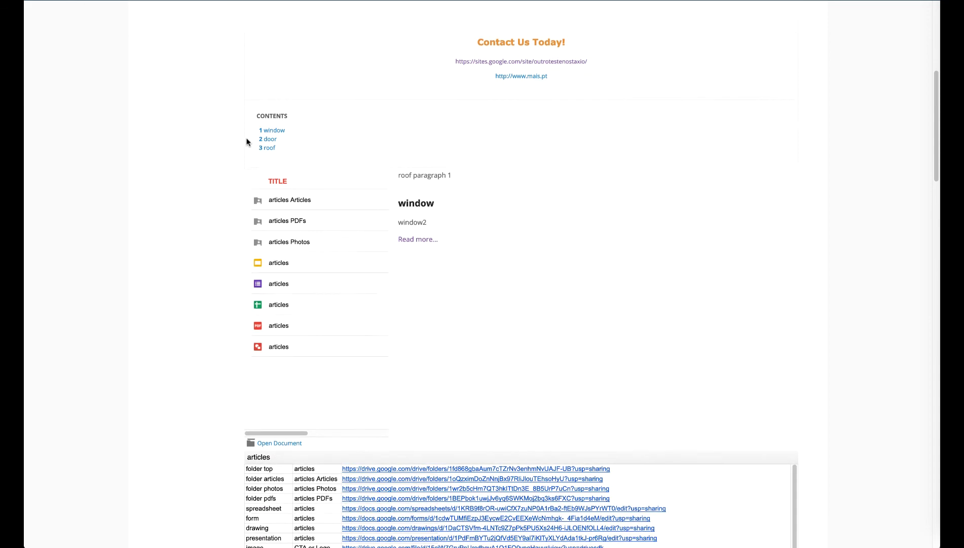
scroll(246, 141, "up", 2)
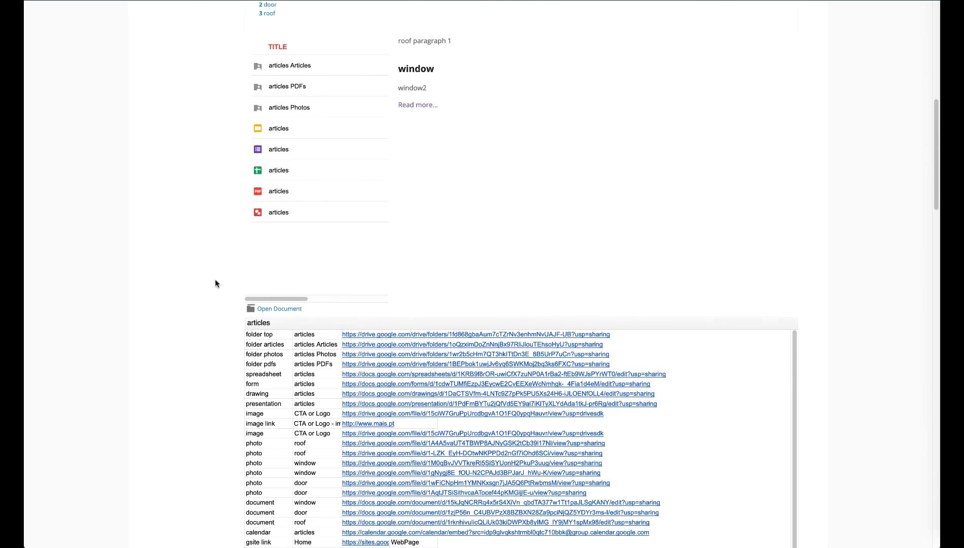
scroll(216, 279, "down", 5)
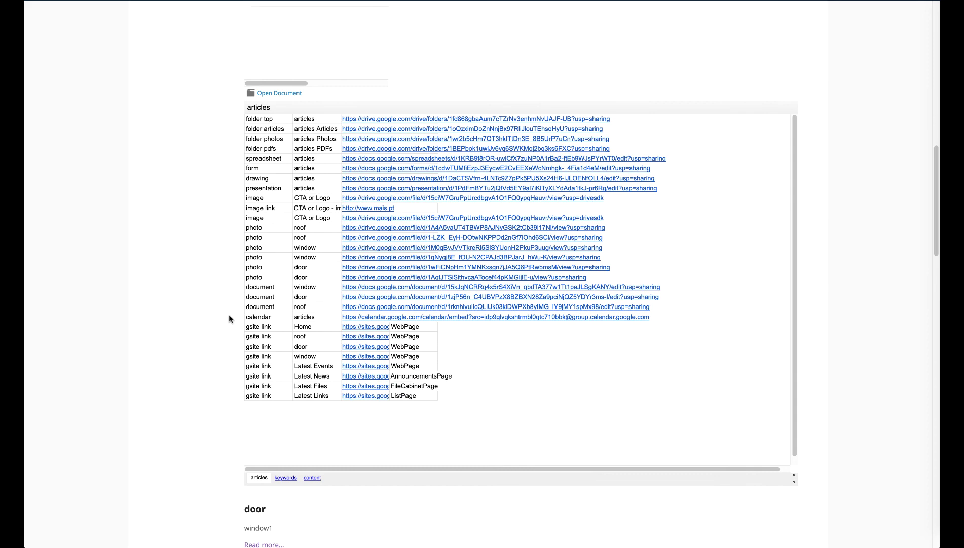
scroll(216, 319, "down", 5)
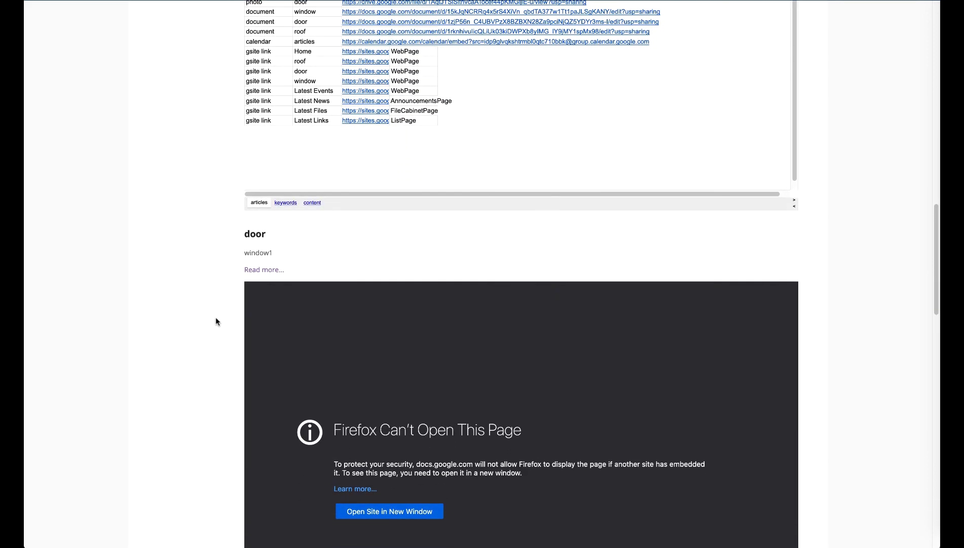
scroll(216, 318, "down", 2)
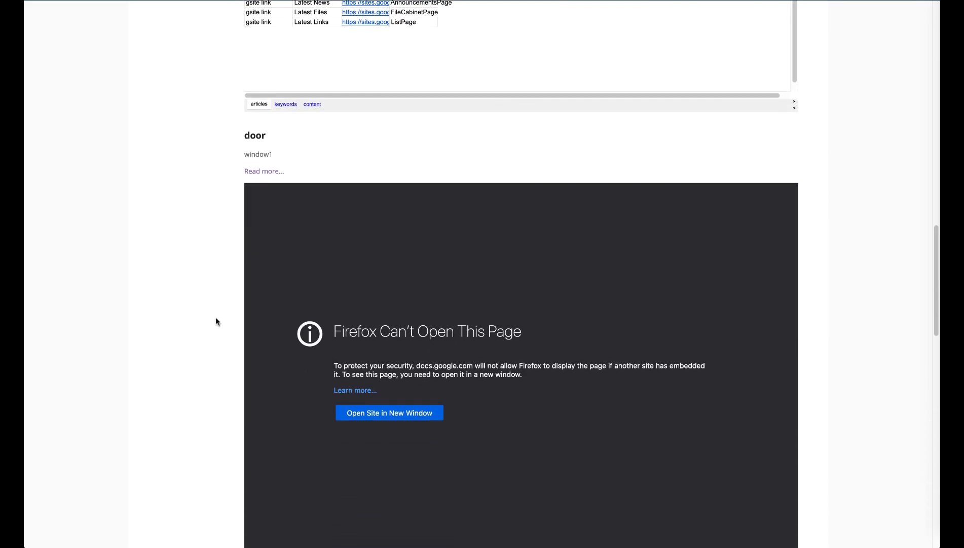
scroll(216, 318, "down", 4)
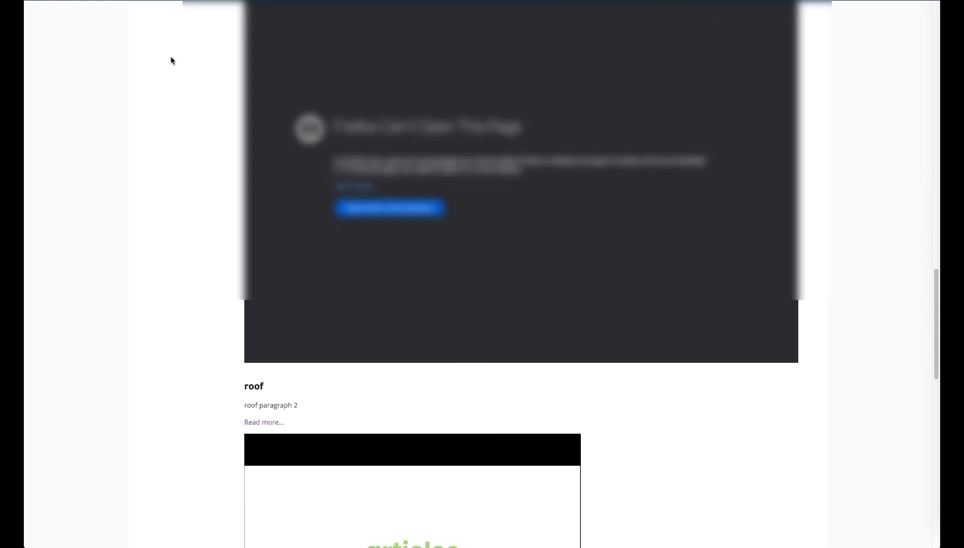
Step: Open a new Firefox private window from the File menu
key("super+l")
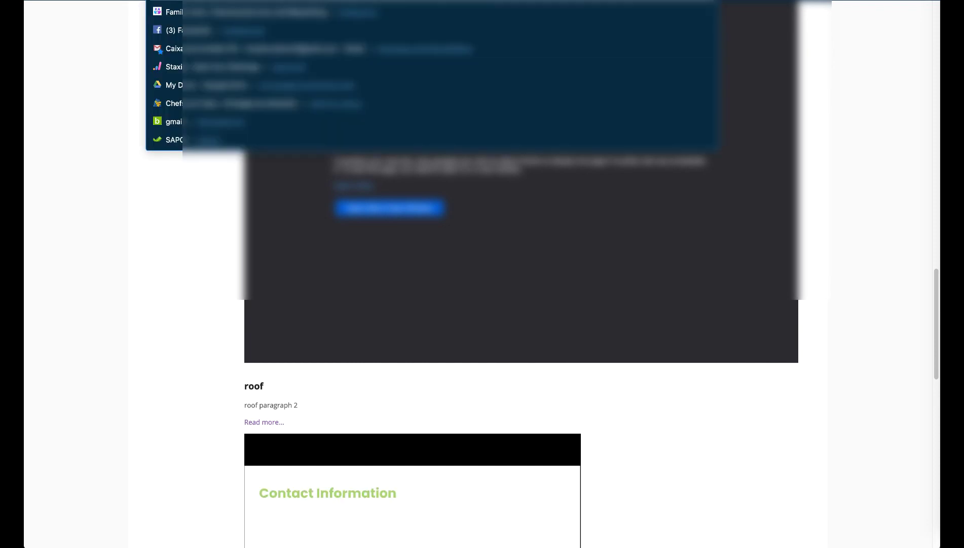
left_click(211, 233)
left_click(91, 0)
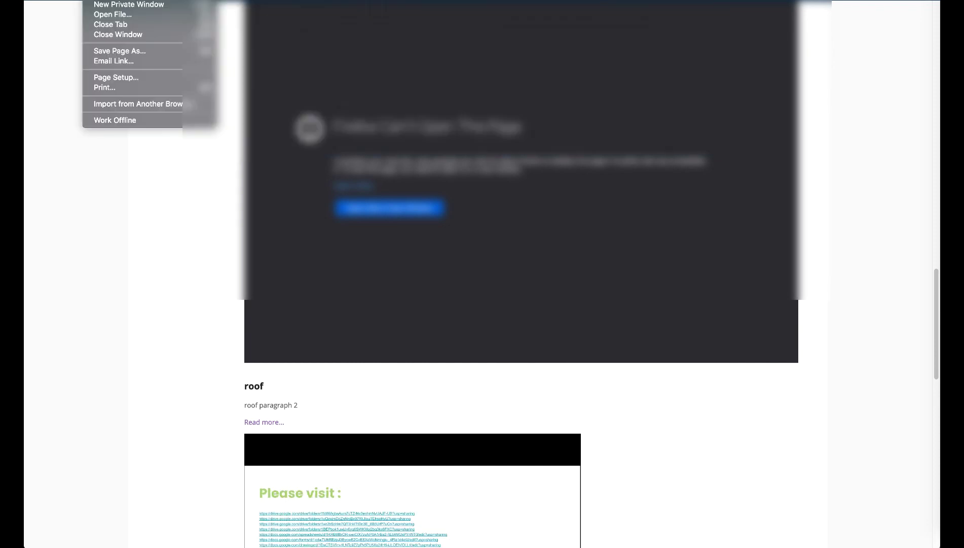
mouse_move(127, 0)
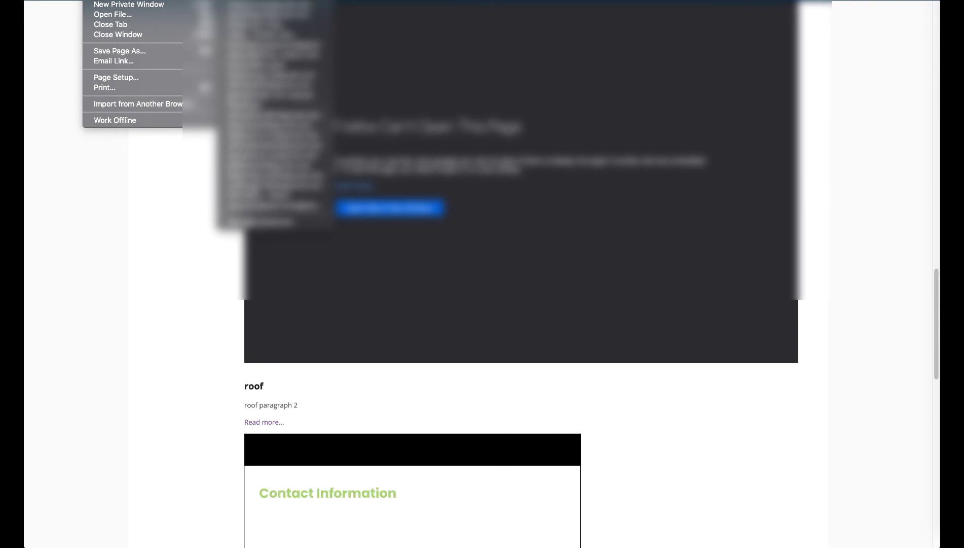
left_click(122, 7)
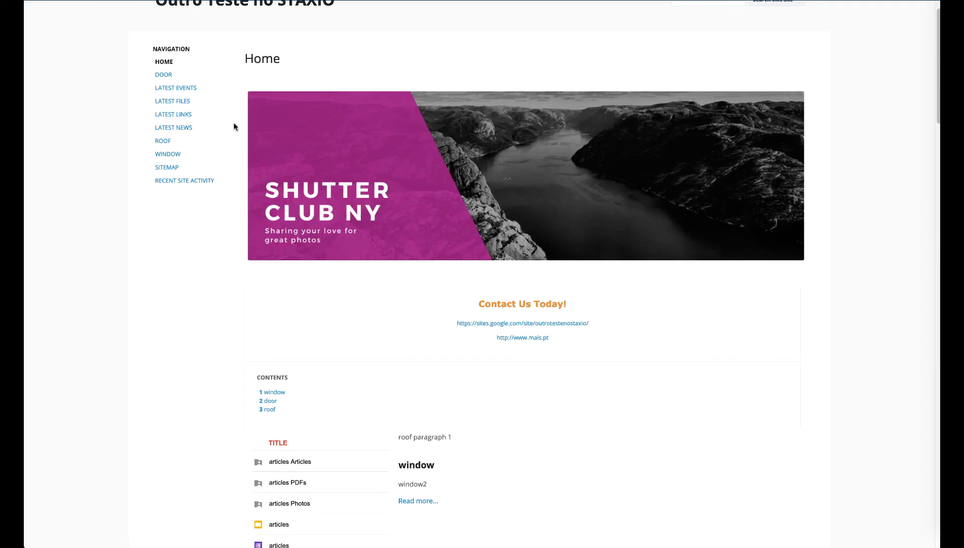
Step: Close the Server Not Found private window
scroll(233, 126, "down", 15)
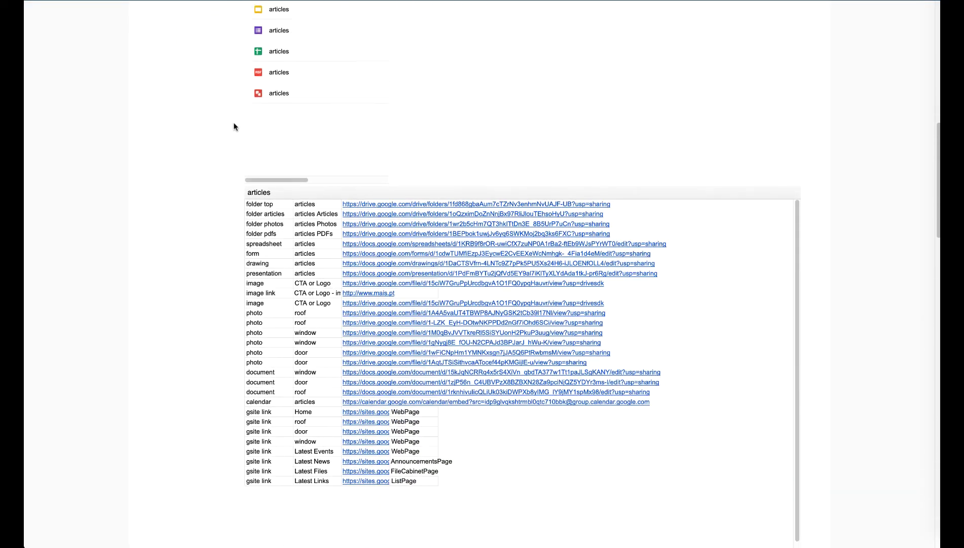
scroll(235, 126, "down", 4)
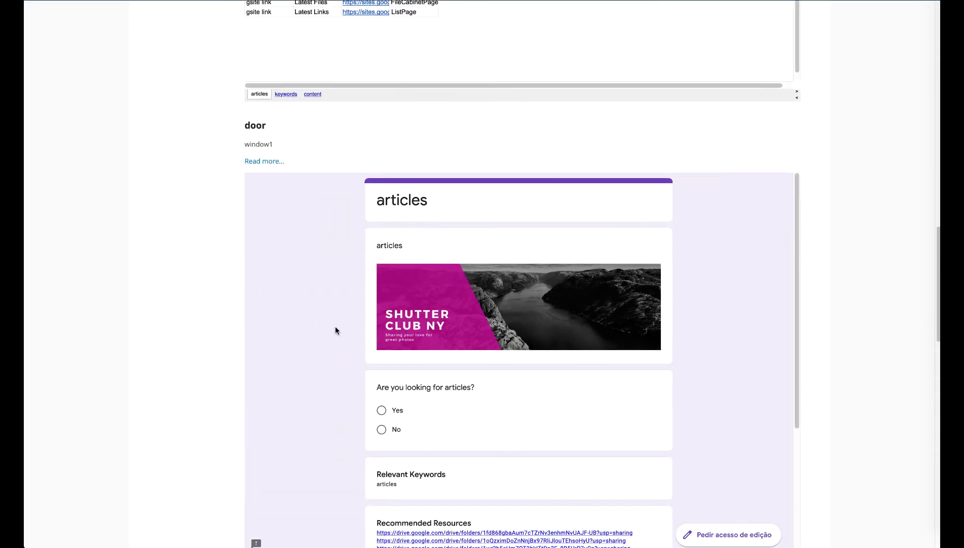
scroll(336, 330, "down", 1)
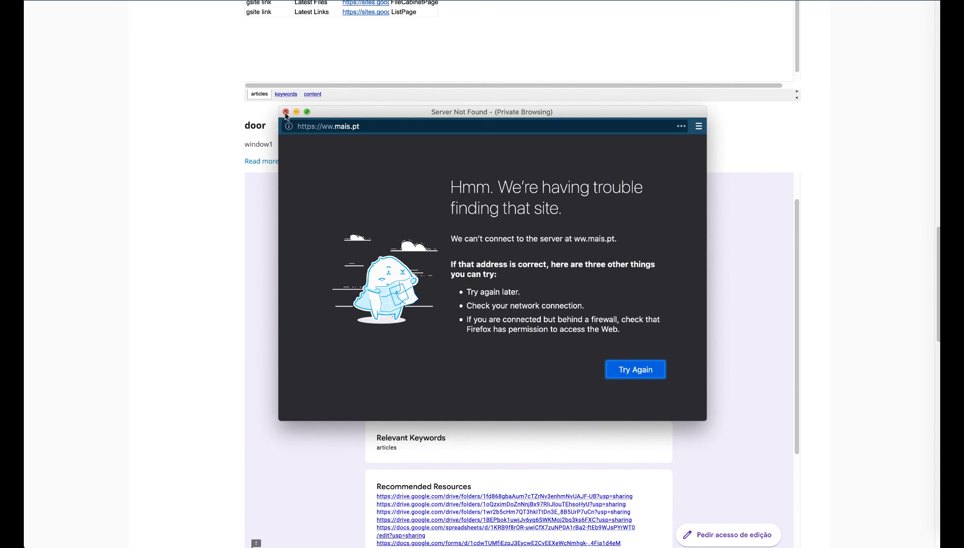
left_click(285, 112)
Step: Browse the form, slides and calendar, follow the window link under Articles Links, and return to the top
scroll(219, 253, "down", 2)
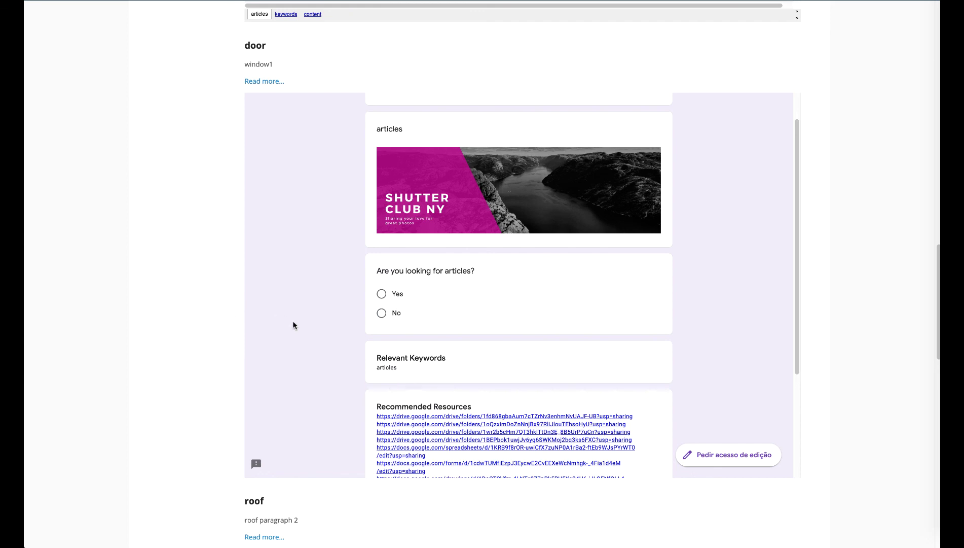
scroll(295, 323, "down", 6)
scroll(196, 356, "down", 8)
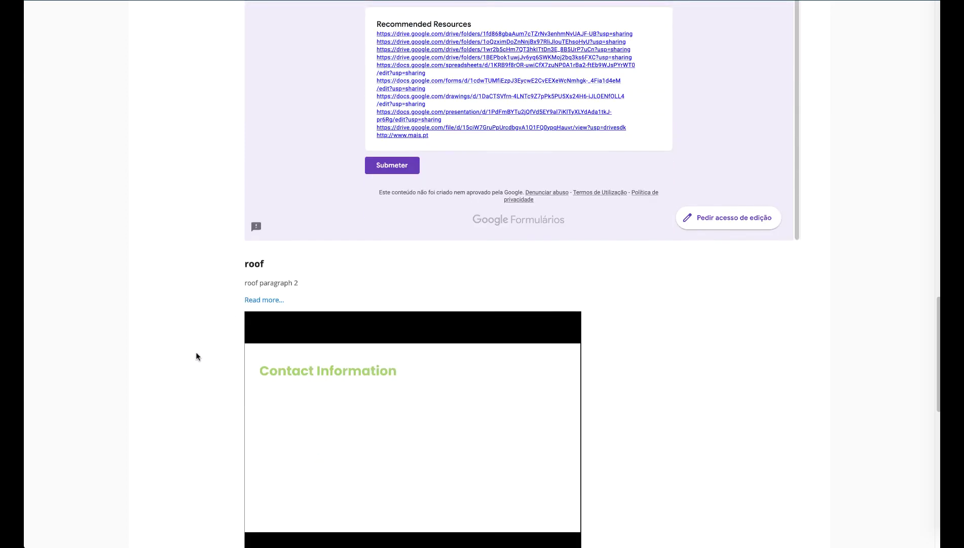
scroll(371, 280, "up", 1)
scroll(371, 282, "down", 1)
scroll(371, 282, "down", 4)
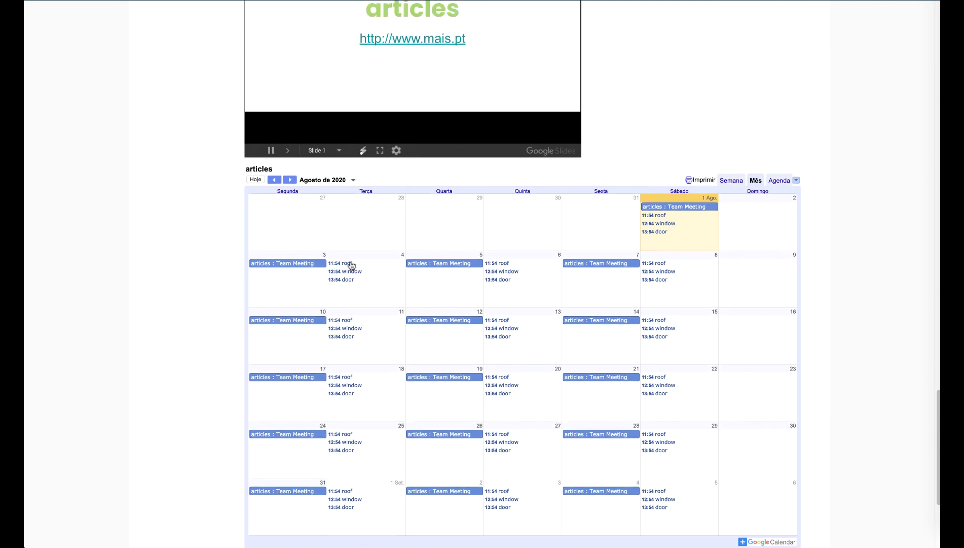
scroll(351, 264, "down", 1)
scroll(351, 265, "down", 3)
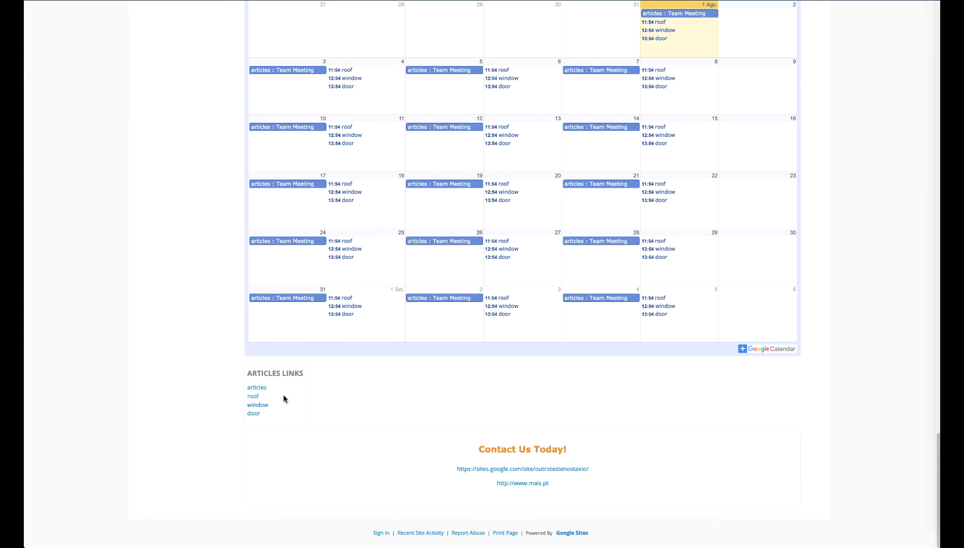
left_click(260, 404)
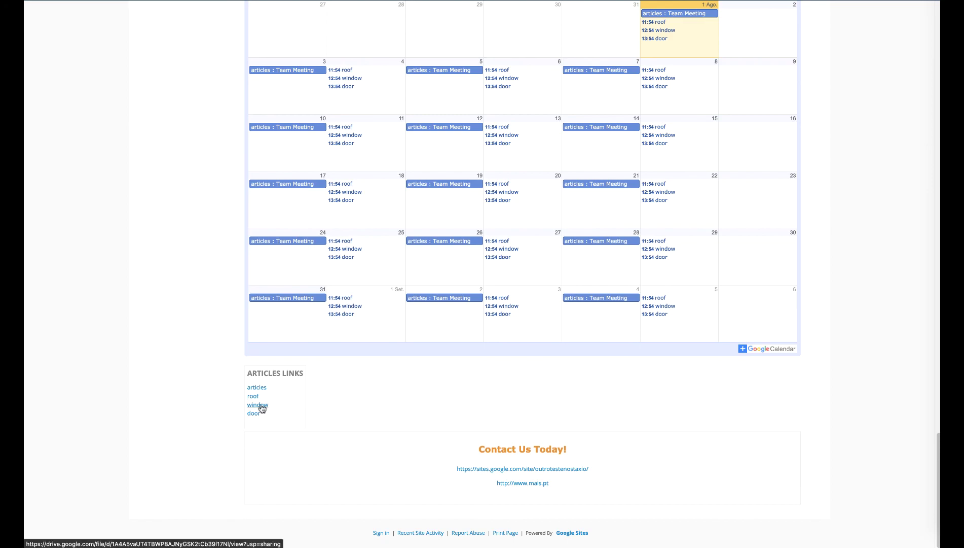
scroll(262, 405, "up", 7)
scroll(261, 406, "up", 10)
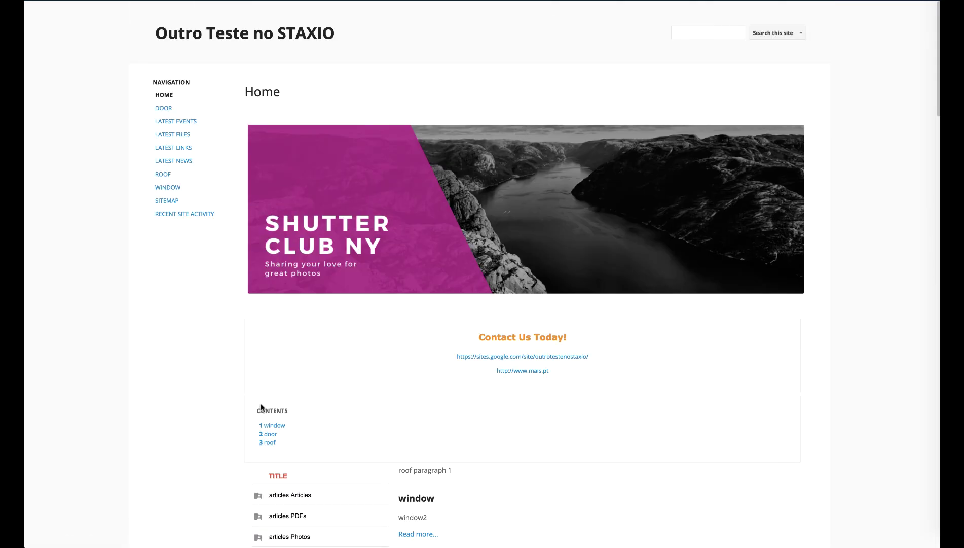